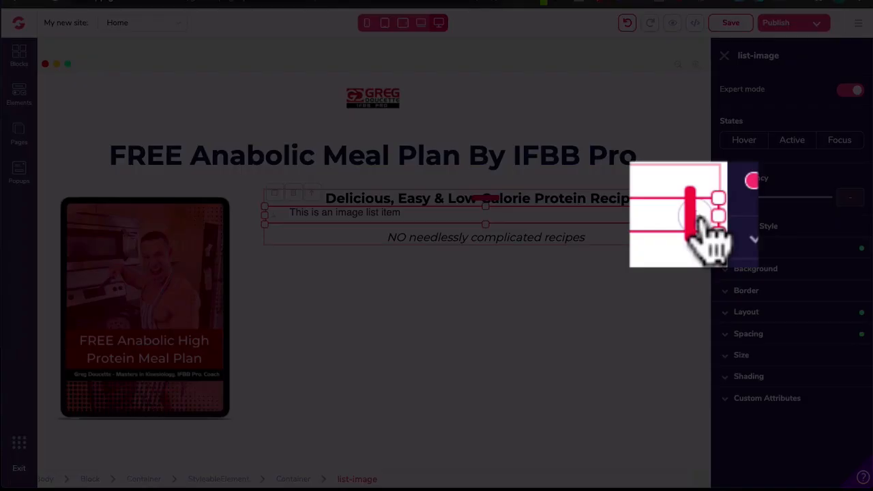
- Move the image list item below "NO needlessly complicated recipes" and give it a top margin of 1rem
{"action": "left_click", "coordinate": [703, 220]}
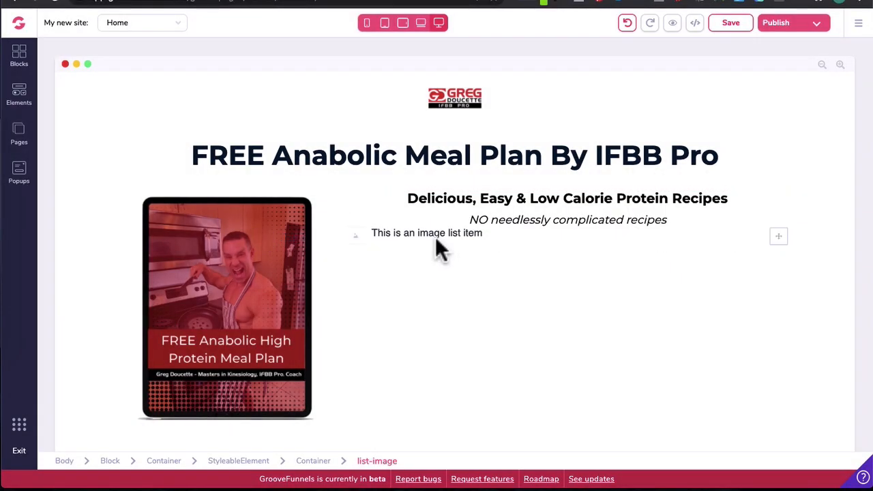
{"action": "left_click", "coordinate": [450, 300]}
{"action": "left_click", "coordinate": [421, 232]}
{"action": "left_click", "coordinate": [421, 232]}
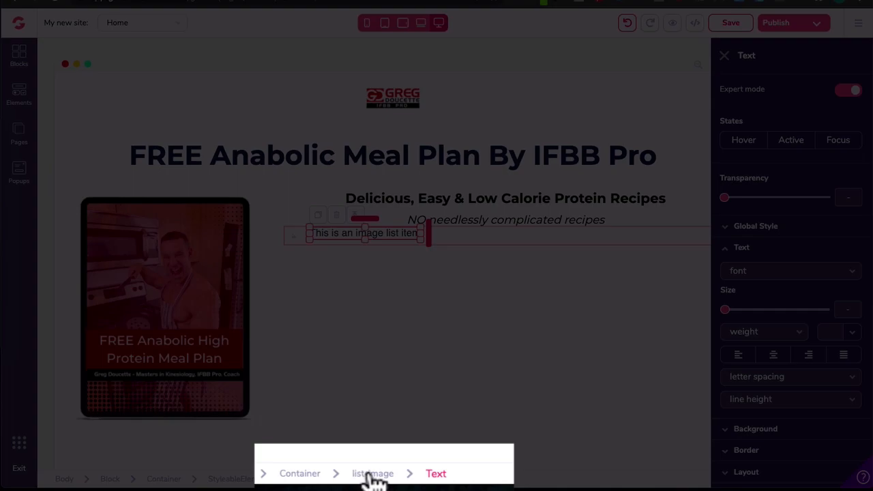
{"action": "left_click", "coordinate": [374, 480]}
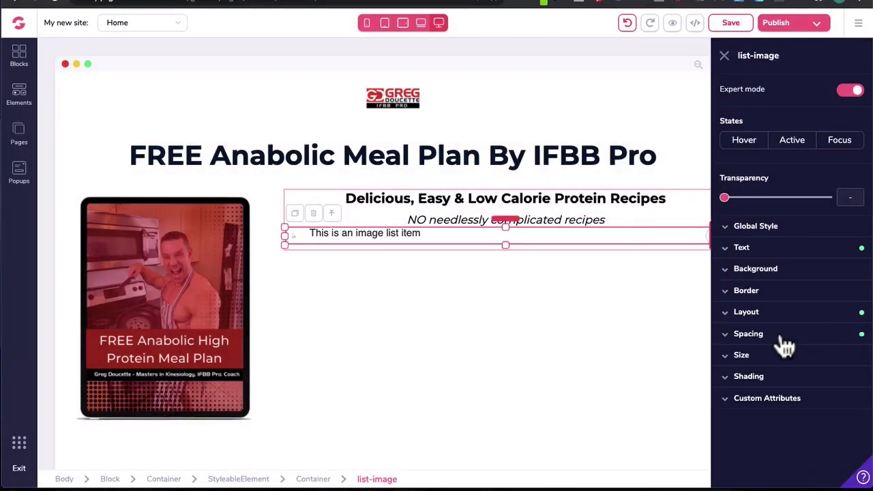
{"action": "left_click", "coordinate": [778, 336]}
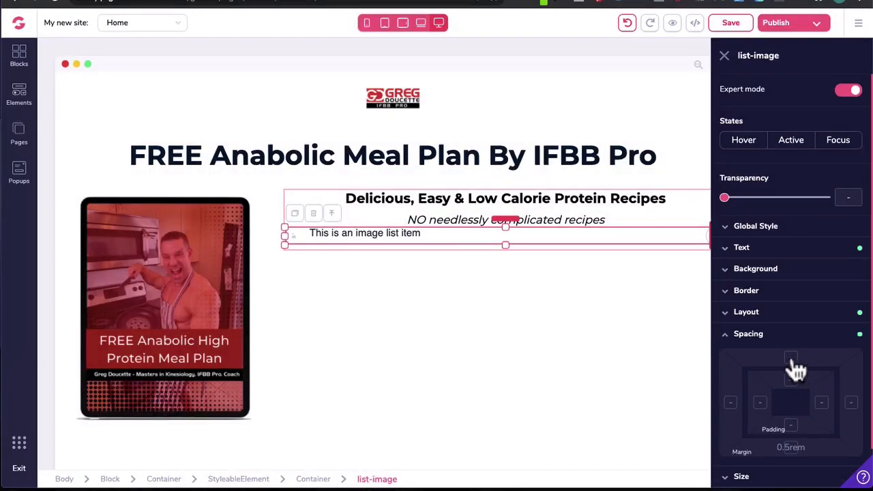
{"action": "left_click", "coordinate": [790, 358]}
{"action": "left_click_drag", "start_coordinate": [725, 470], "coordinate": [748, 471]}
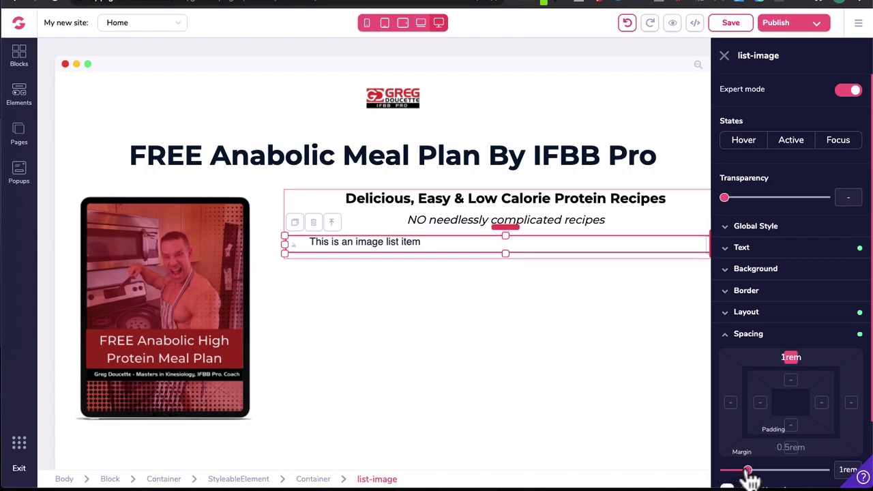
{"action": "left_click", "coordinate": [758, 336]}
- Set the list item's font to montserrat
{"action": "left_click", "coordinate": [765, 251]}
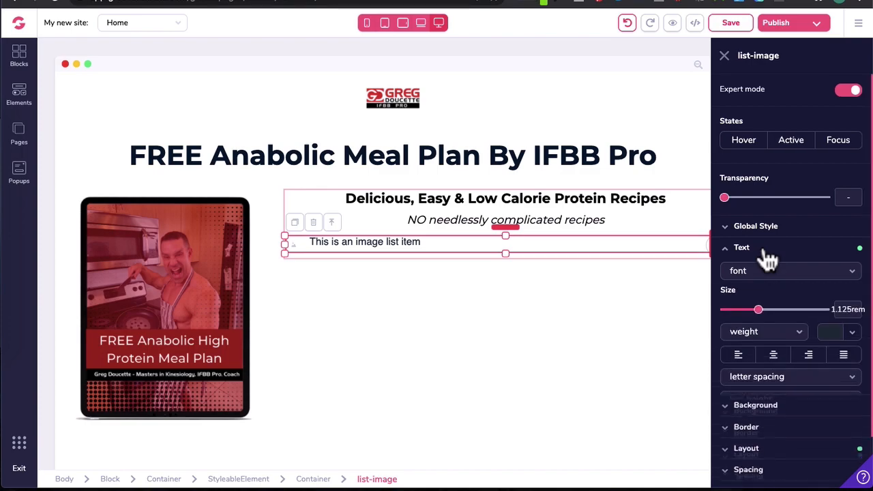
{"action": "left_click", "coordinate": [783, 272]}
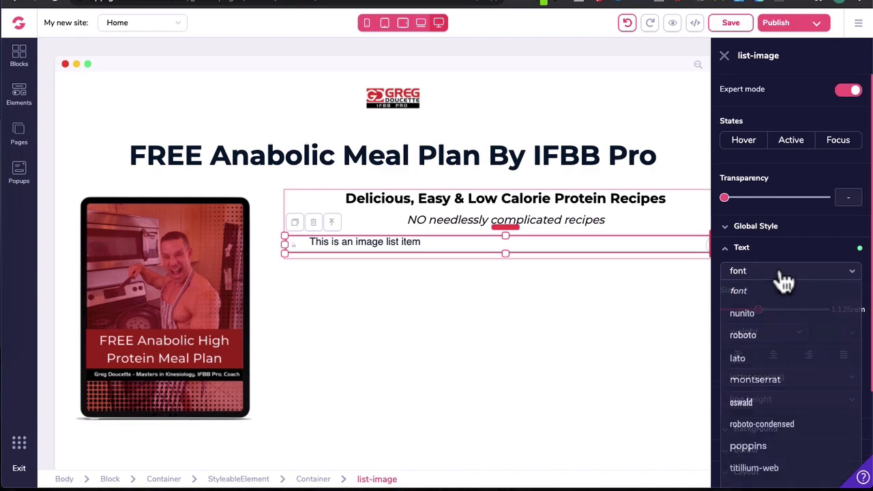
{"action": "left_click", "coordinate": [751, 377]}
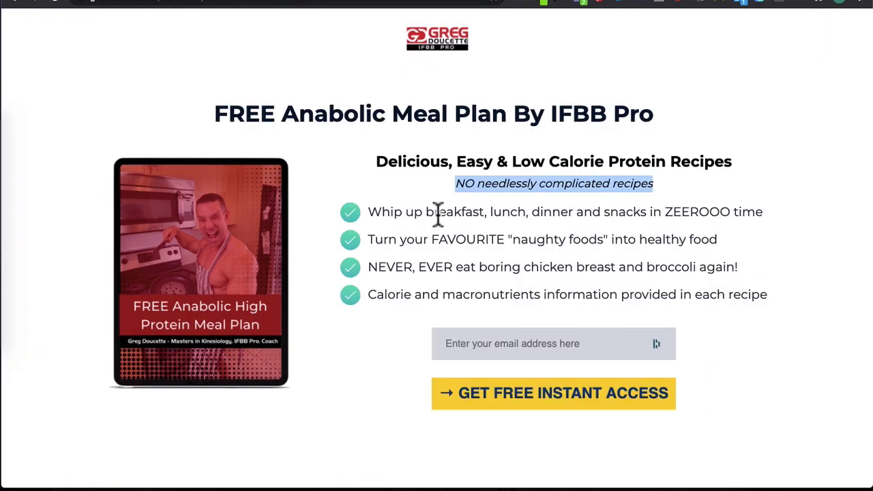
- Copy "Whip up breakfast, lunch, dinner and snacks in ZEEROOO time" from the reference page and paste it with matching style over the list item's placeholder text
{"action": "double_click", "coordinate": [439, 213]}
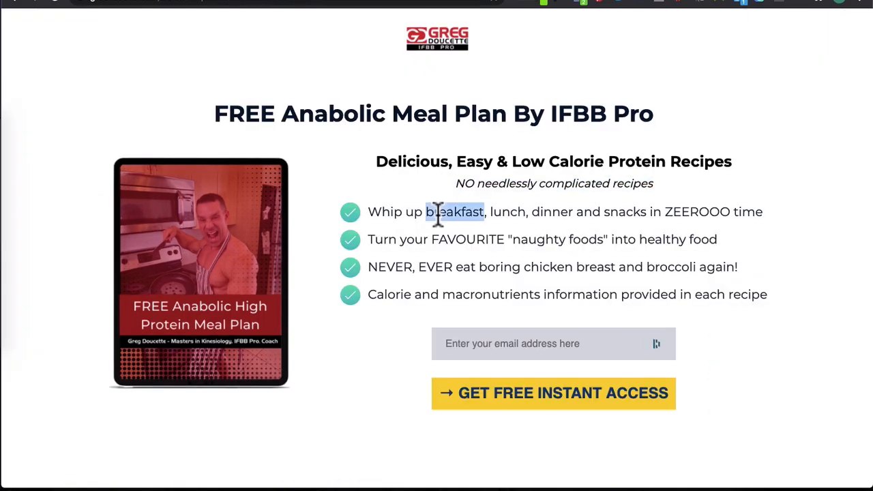
{"action": "triple_click", "coordinate": [439, 213]}
{"action": "key", "text": "super+c"}
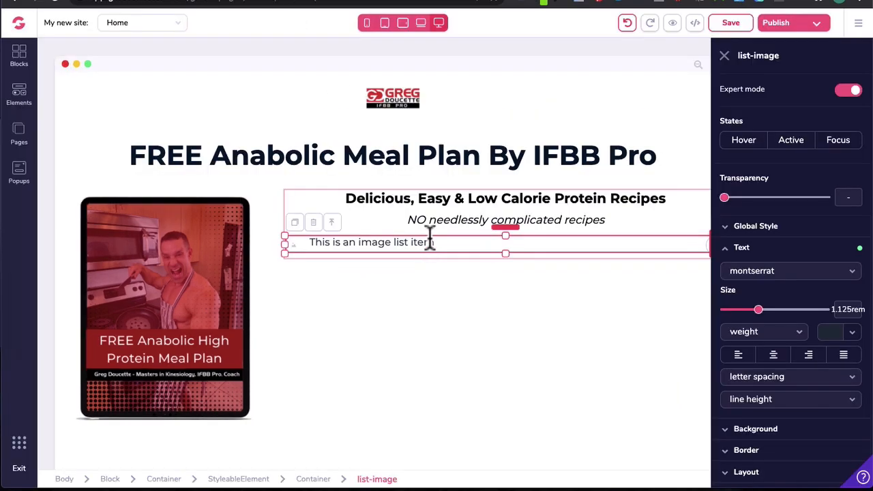
{"action": "left_click", "coordinate": [429, 241]}
{"action": "double_click", "coordinate": [430, 241]}
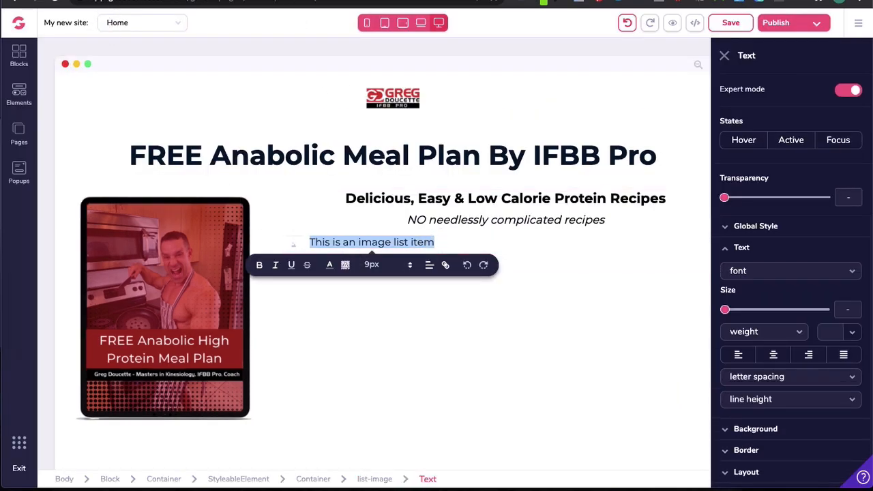
{"action": "left_click", "coordinate": [88, 0]}
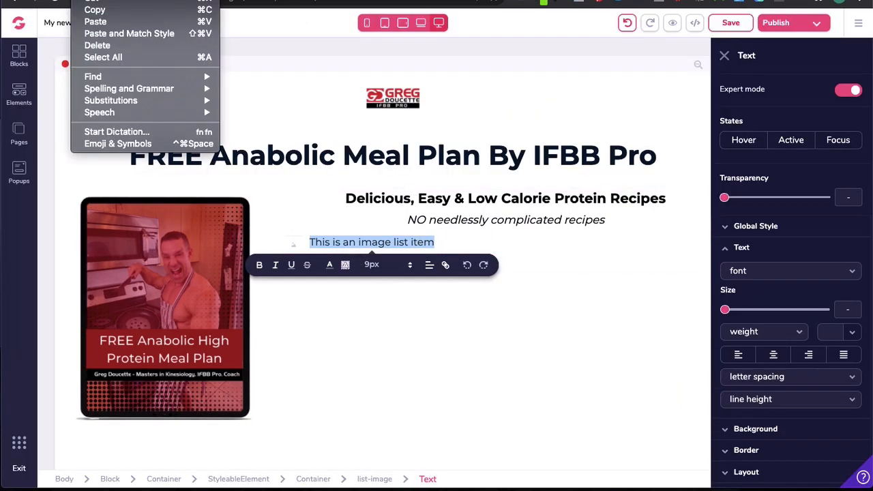
{"action": "left_click", "coordinate": [132, 32]}
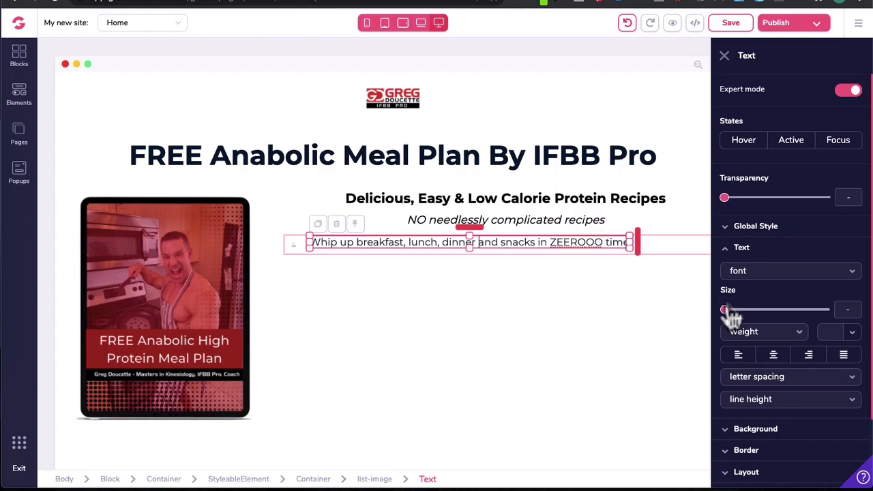
- Format the list item's text as montserrat at 1.25rem with normal weight
{"action": "left_click_drag", "start_coordinate": [726, 312], "coordinate": [769, 312]}
{"action": "left_click", "coordinate": [773, 272]}
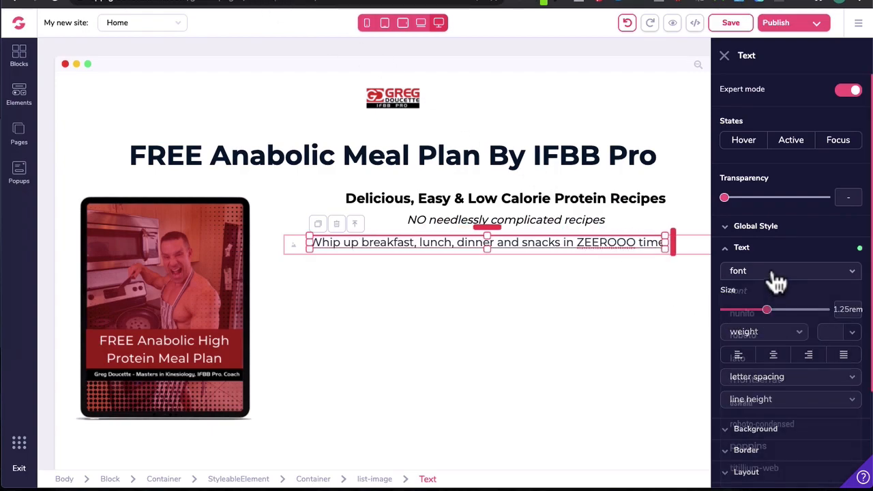
{"action": "left_click", "coordinate": [752, 381]}
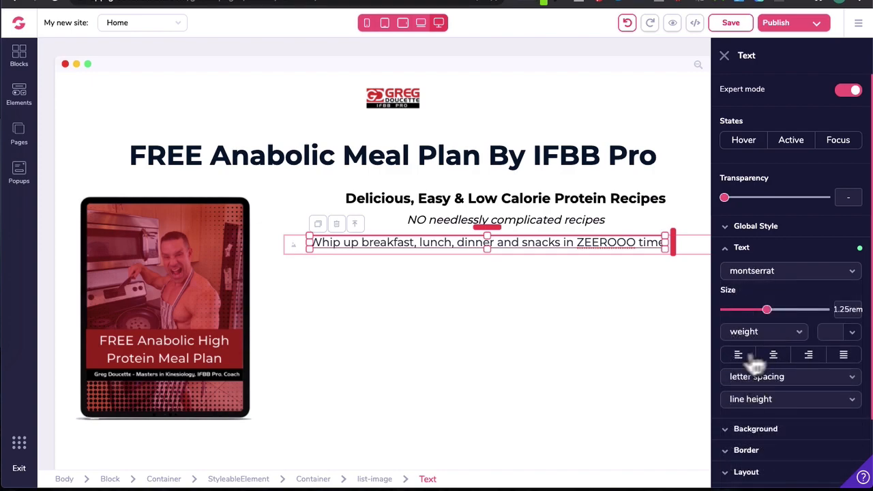
{"action": "left_click", "coordinate": [750, 337]}
{"action": "left_click", "coordinate": [749, 375]}
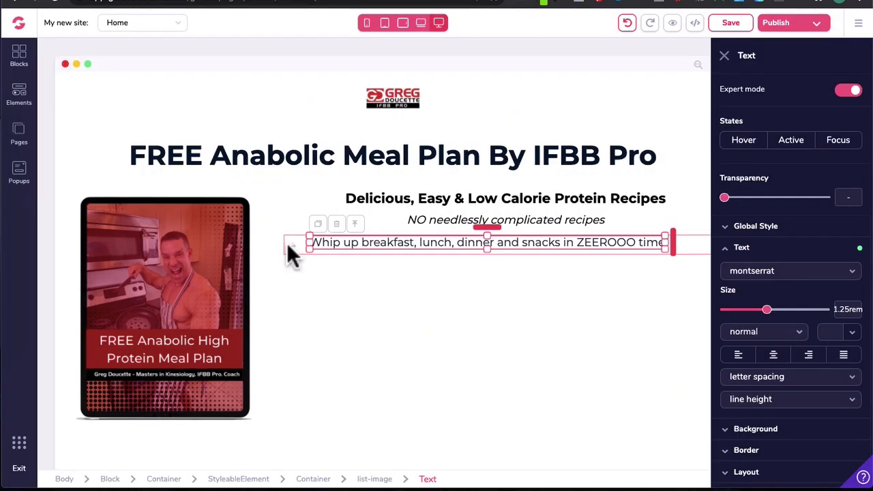
{"action": "left_click", "coordinate": [19, 98]}
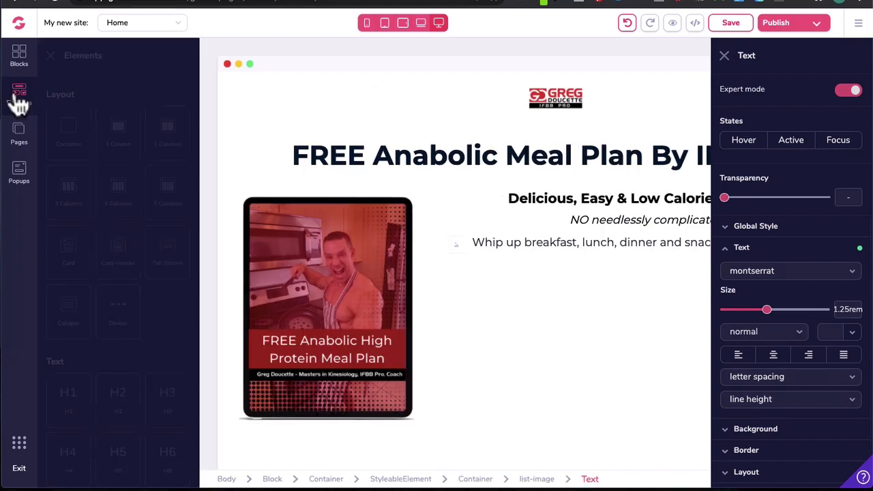
{"action": "scroll", "coordinate": [114, 408], "scroll_direction": "down", "scroll_amount": 8}
{"action": "scroll", "coordinate": [113, 408], "scroll_direction": "up", "scroll_amount": 3}
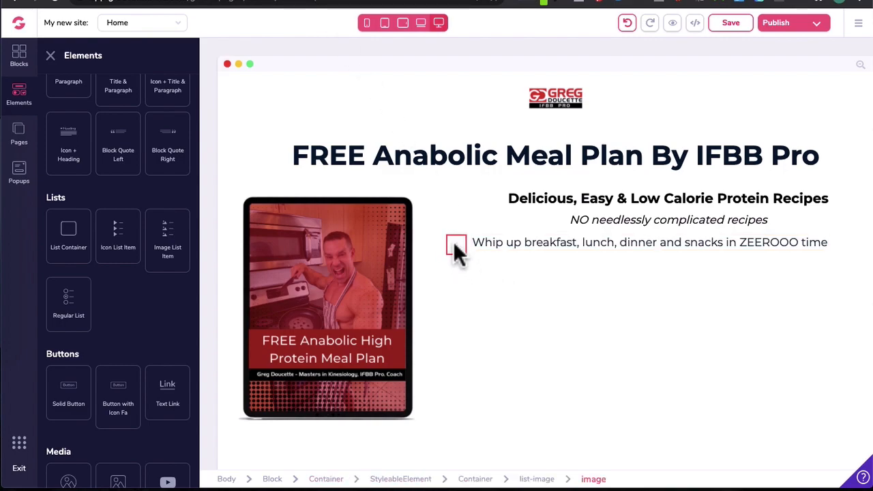
- Replace the list item's placeholder image with the round green tick bullet from the image library and update it
{"action": "left_click", "coordinate": [455, 246]}
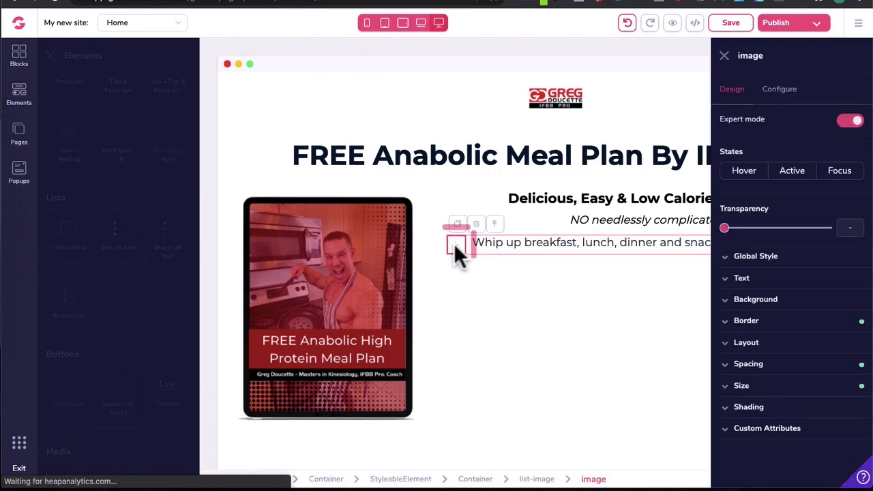
{"action": "left_click", "coordinate": [785, 91]}
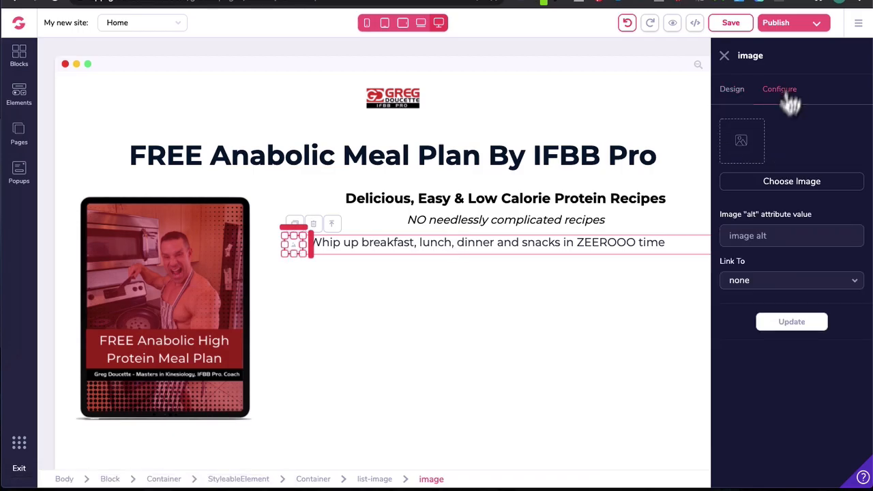
{"action": "left_click", "coordinate": [779, 188]}
{"action": "scroll", "coordinate": [549, 433], "scroll_direction": "down", "scroll_amount": 15}
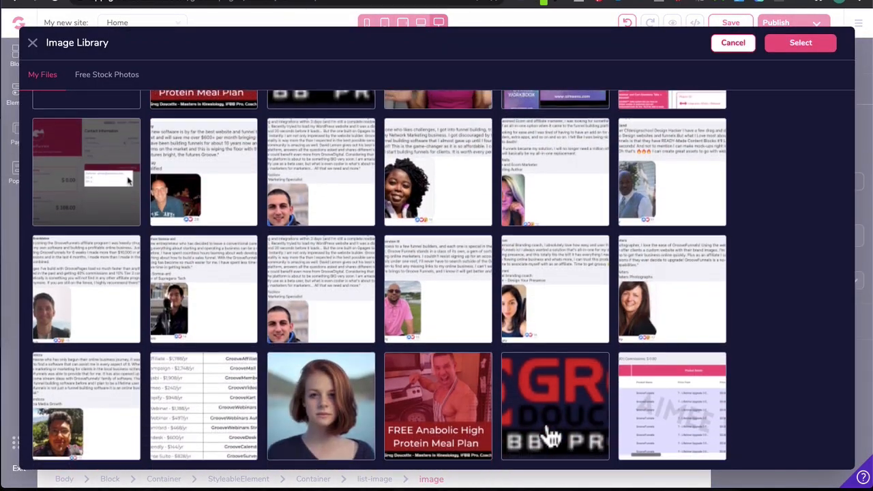
{"action": "scroll", "coordinate": [549, 433], "scroll_direction": "down", "scroll_amount": 10}
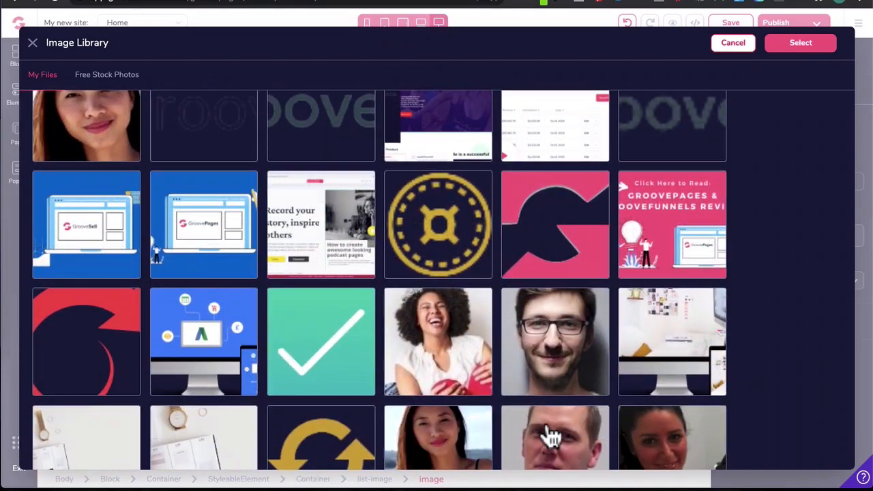
{"action": "left_click", "coordinate": [321, 165]}
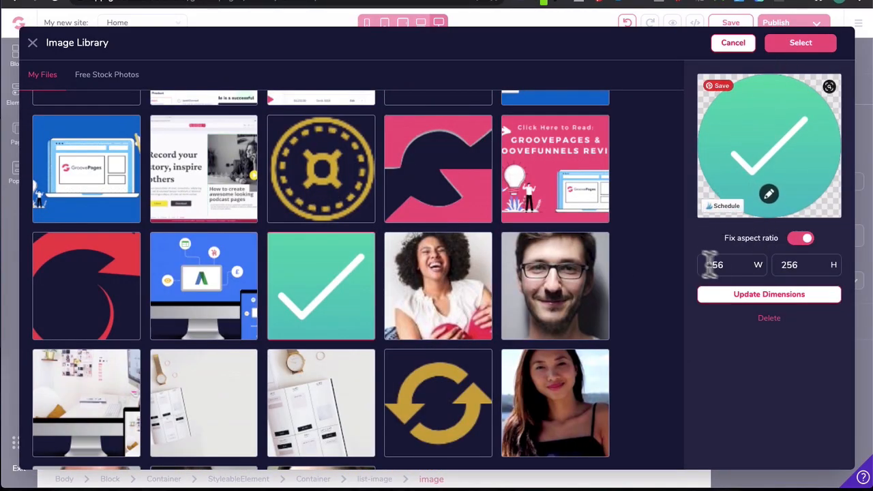
{"action": "left_click", "coordinate": [802, 46]}
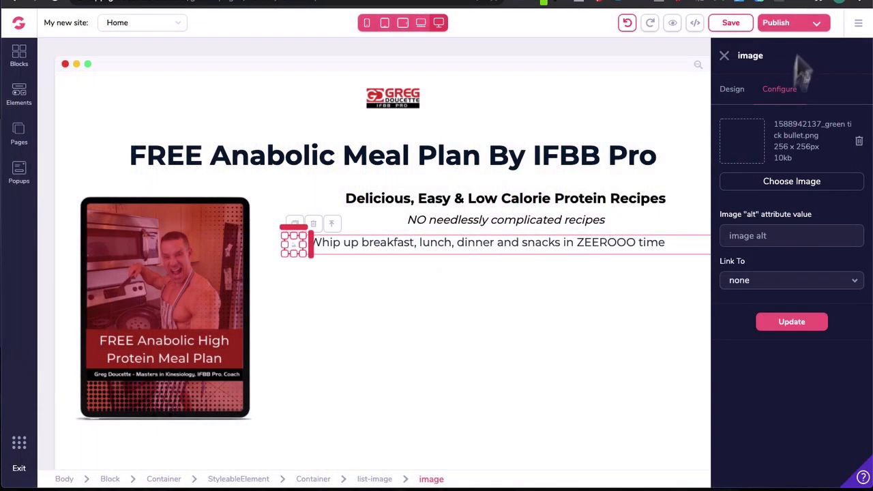
{"action": "left_click", "coordinate": [785, 330]}
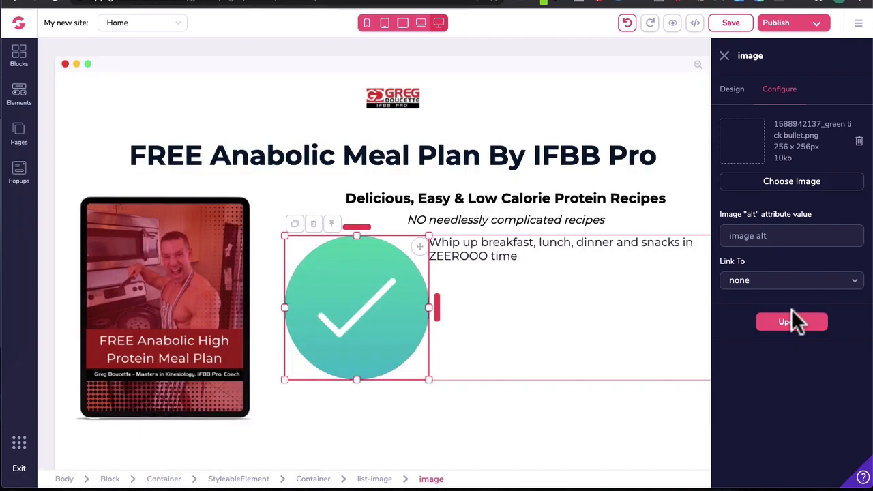
- Set the tick image's width to 1.5rem, relative to page
{"action": "left_click", "coordinate": [733, 96]}
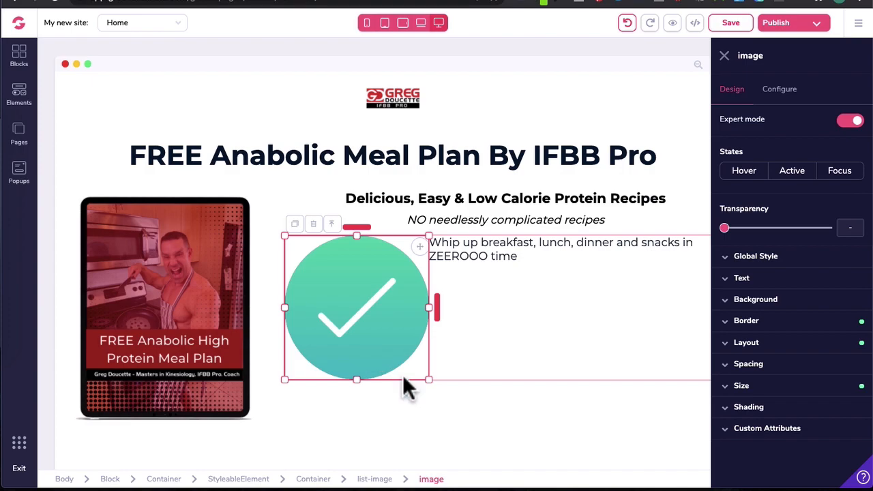
{"action": "left_click", "coordinate": [791, 394]}
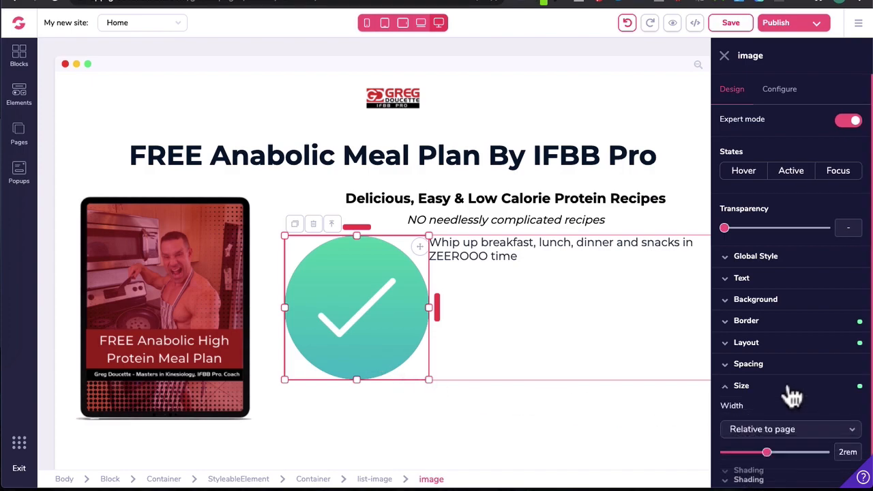
{"action": "scroll", "coordinate": [795, 436], "scroll_direction": "down", "scroll_amount": 2}
{"action": "mouse_move", "coordinate": [768, 386]}
{"action": "left_mouse_down"}
{"action": "mouse_move", "coordinate": [744, 386]}
{"action": "mouse_move", "coordinate": [762, 387]}
{"action": "left_mouse_up"}
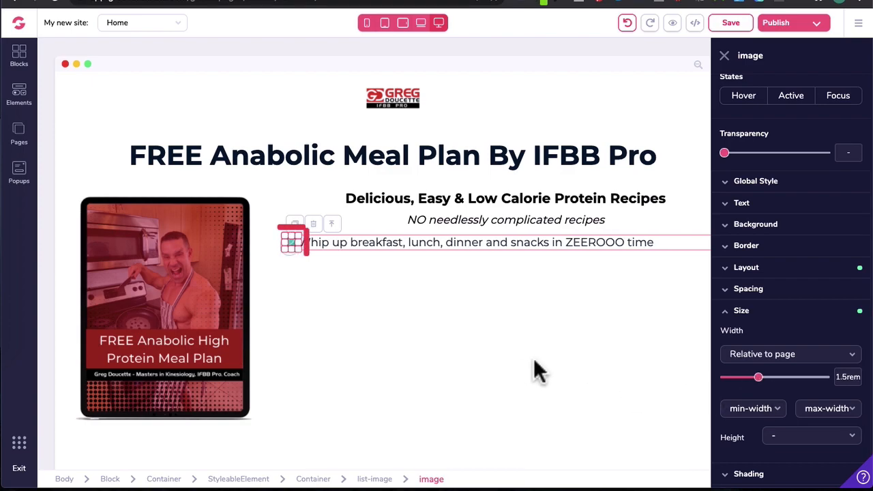
- Add a small right margin to the tick image and compare the spacing with the reference page
{"action": "left_click", "coordinate": [289, 240]}
{"action": "left_click", "coordinate": [763, 366]}
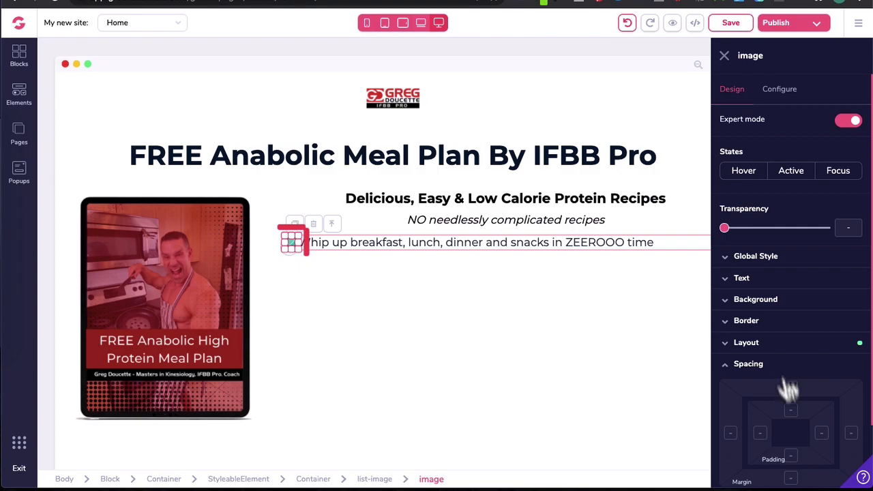
{"action": "scroll", "coordinate": [791, 409], "scroll_direction": "down", "scroll_amount": 2}
{"action": "left_click", "coordinate": [852, 366]}
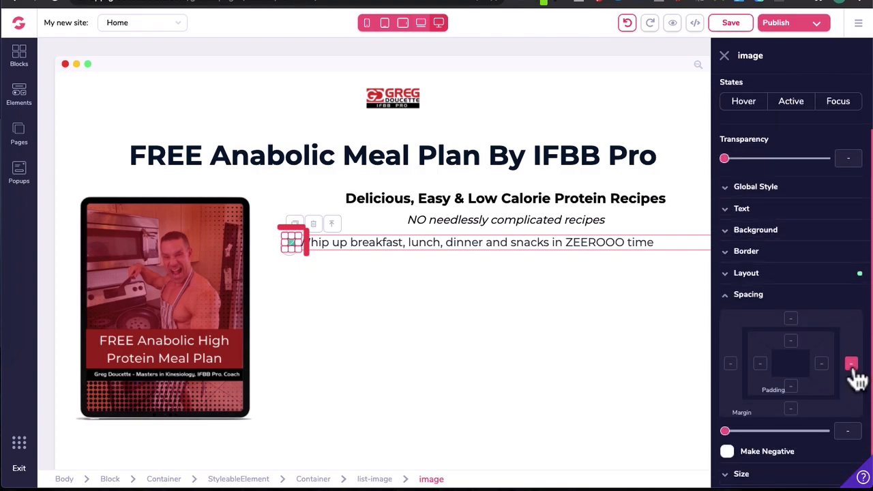
{"action": "left_click_drag", "start_coordinate": [727, 437], "coordinate": [746, 437]}
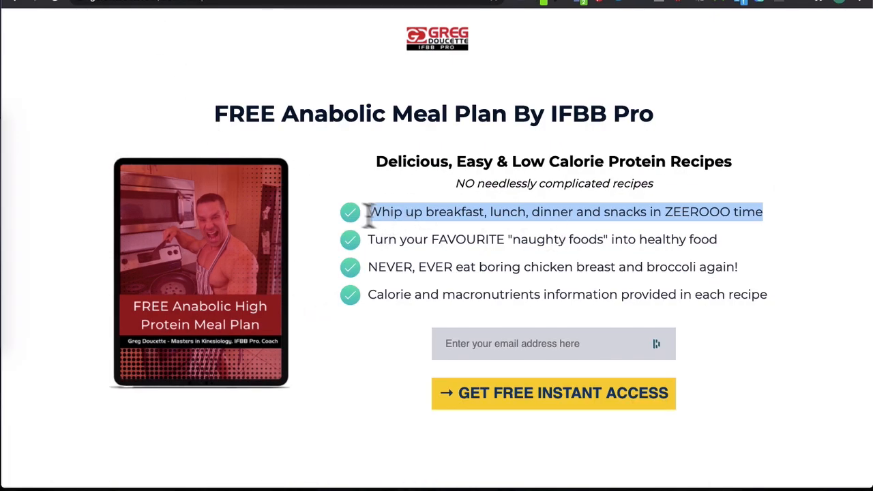
{"action": "left_click", "coordinate": [411, 232]}
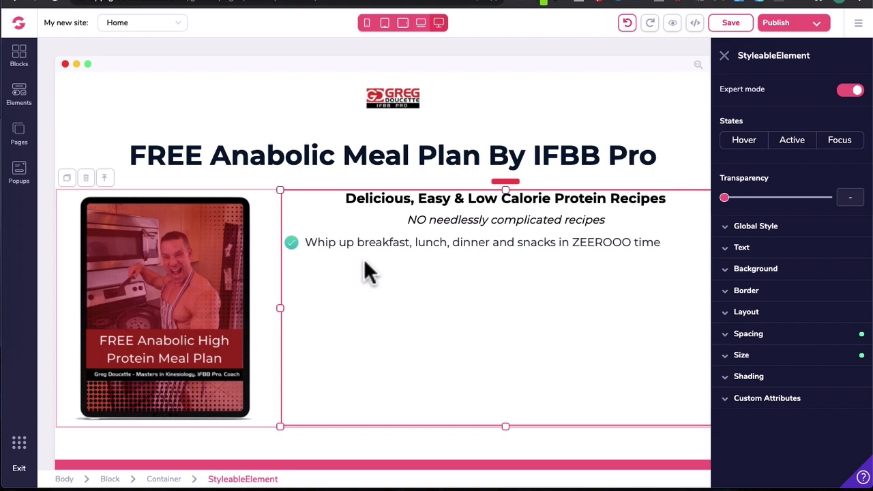
- Duplicate the whole tick list item to get a second bullet beneath it
{"action": "left_click", "coordinate": [325, 242]}
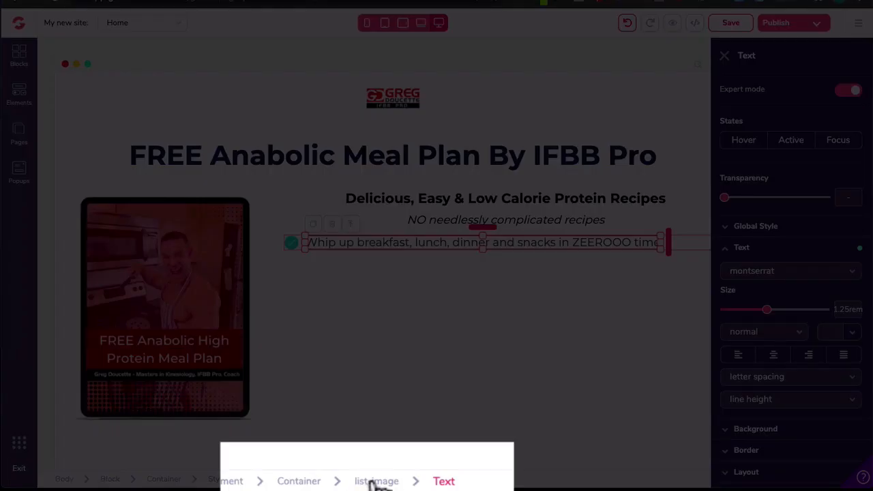
{"action": "left_click", "coordinate": [375, 481]}
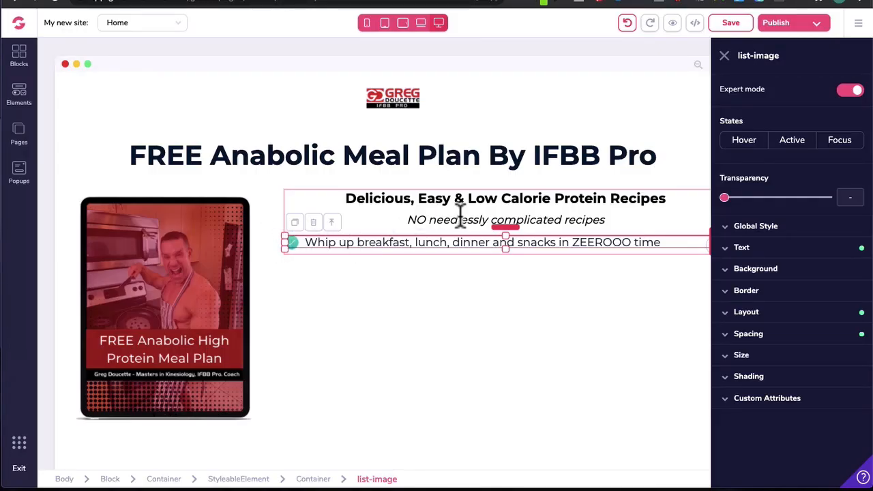
{"action": "left_click", "coordinate": [295, 222]}
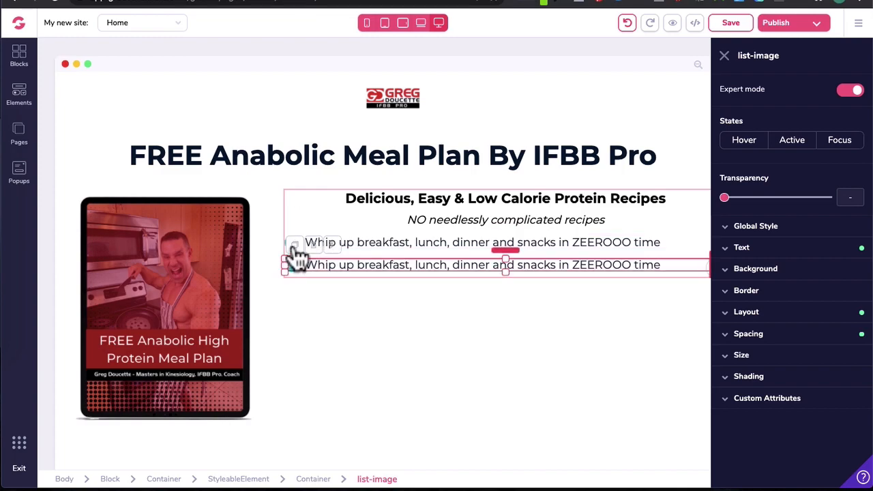
- Duplicate the tick list item repeatedly and delete the surplus copy, leaving four bullets in the list
{"action": "left_click", "coordinate": [293, 244]}
{"action": "left_click", "coordinate": [292, 267]}
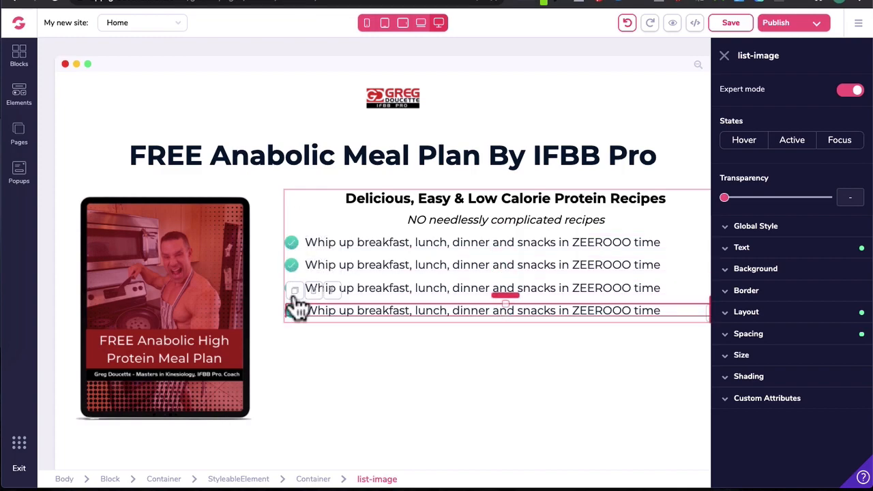
{"action": "left_click", "coordinate": [294, 289]}
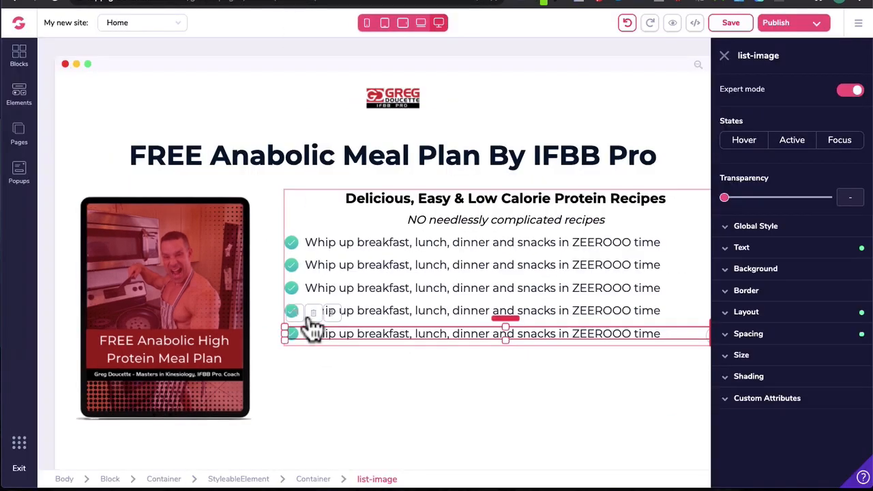
{"action": "left_click", "coordinate": [306, 313]}
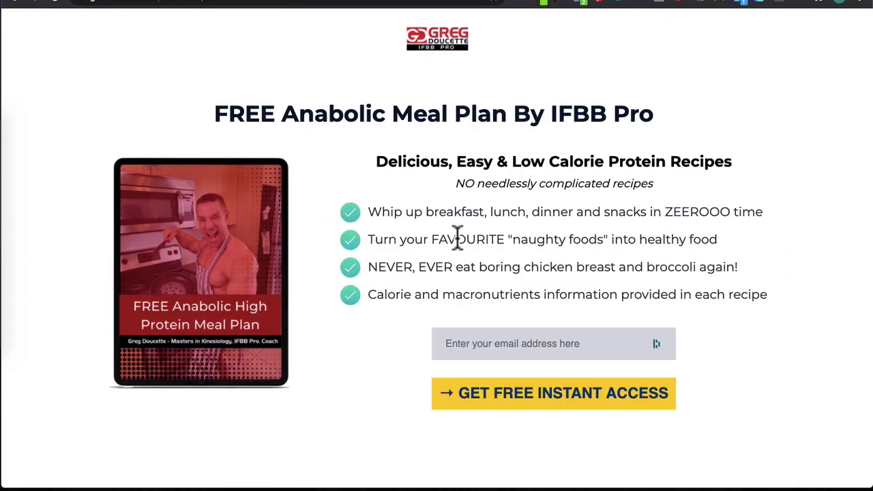
- Replace the second bullet's text with the reference page's line 'Turn your FAVOURITE "naughty foods" into healthy food', matching the existing style
{"action": "triple_click", "coordinate": [457, 239]}
{"action": "key", "text": "super+c"}
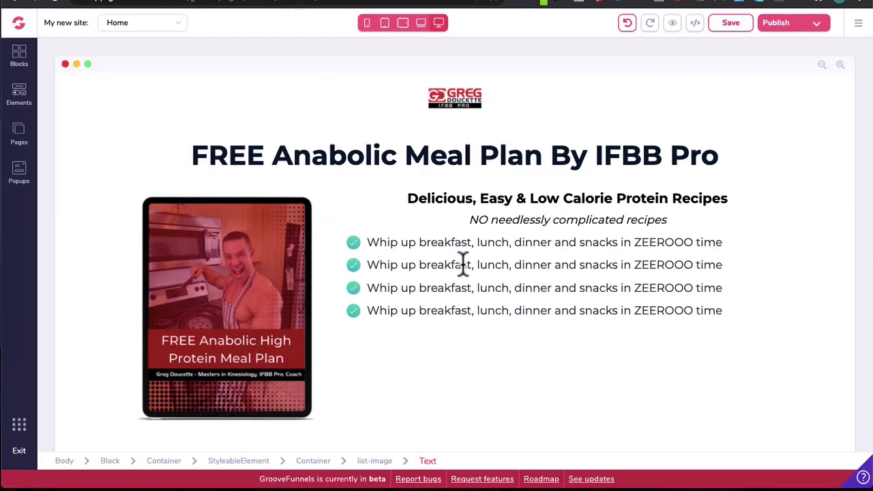
{"action": "double_click", "coordinate": [462, 263]}
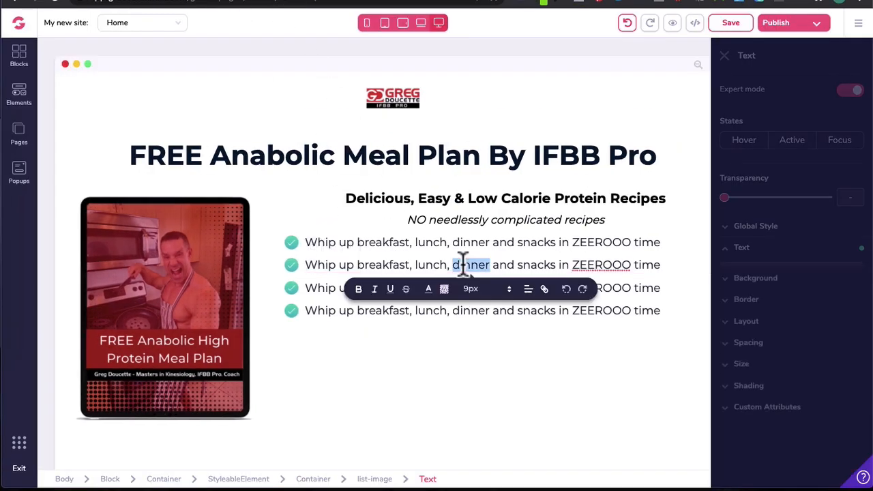
{"action": "triple_click", "coordinate": [462, 263]}
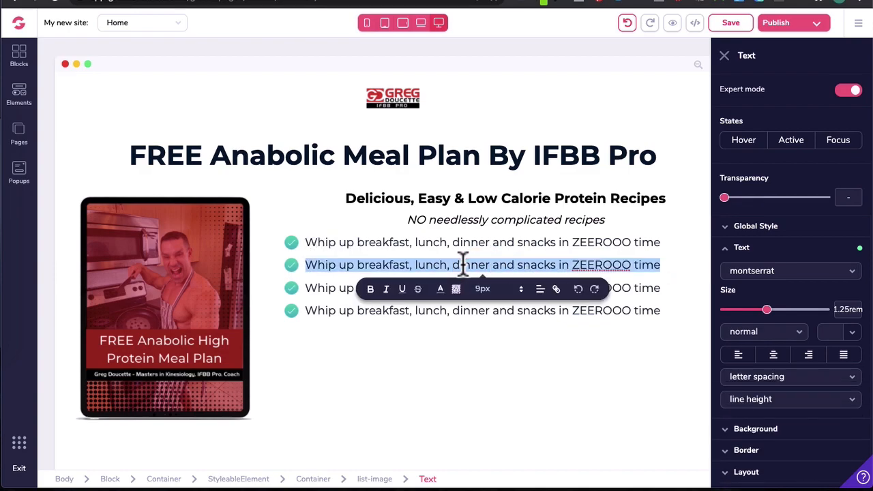
{"action": "left_click", "coordinate": [149, 29]}
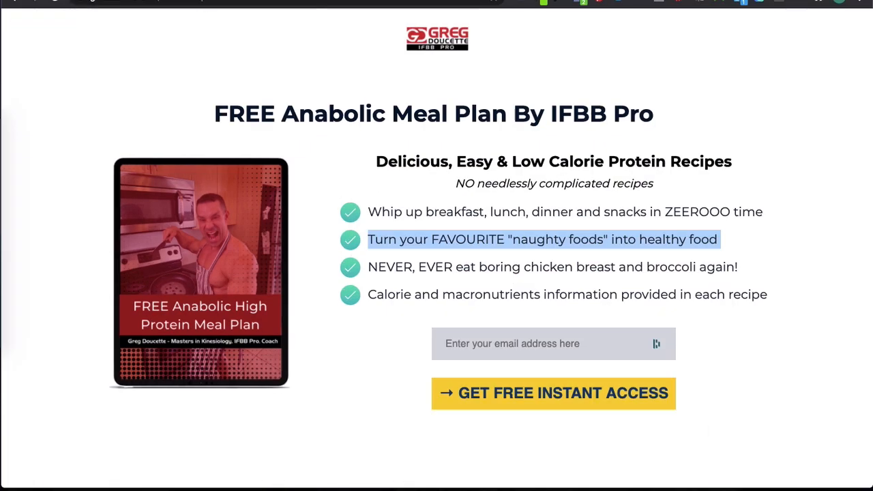
- Replace the third bullet with "NEVER, EVER eat boring chicken breast and broccoli again!" and the fourth with "Calorie and macronutrients information provided in each recipe"
{"action": "triple_click", "coordinate": [405, 268]}
{"action": "key", "text": "super+c"}
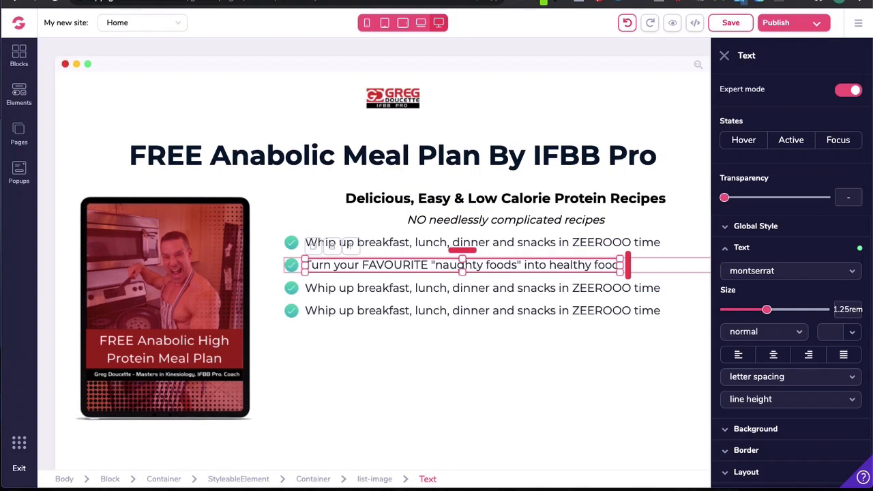
{"action": "triple_click", "coordinate": [374, 287]}
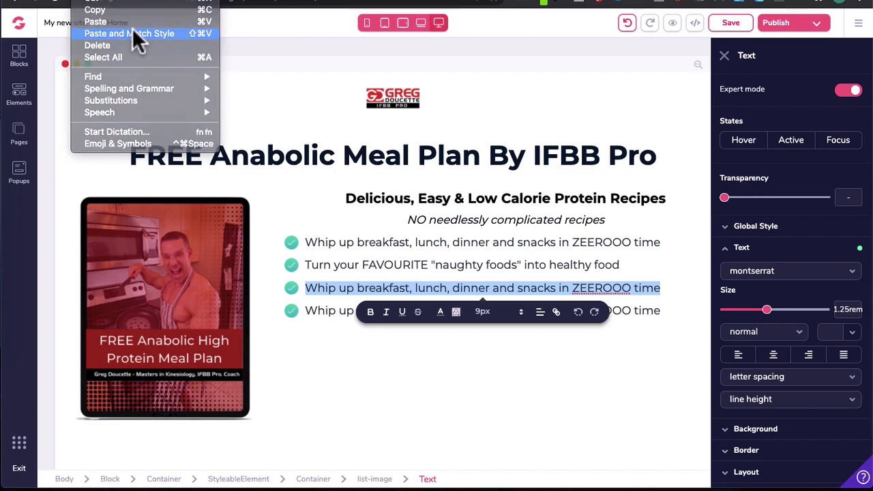
{"action": "left_click", "coordinate": [133, 28]}
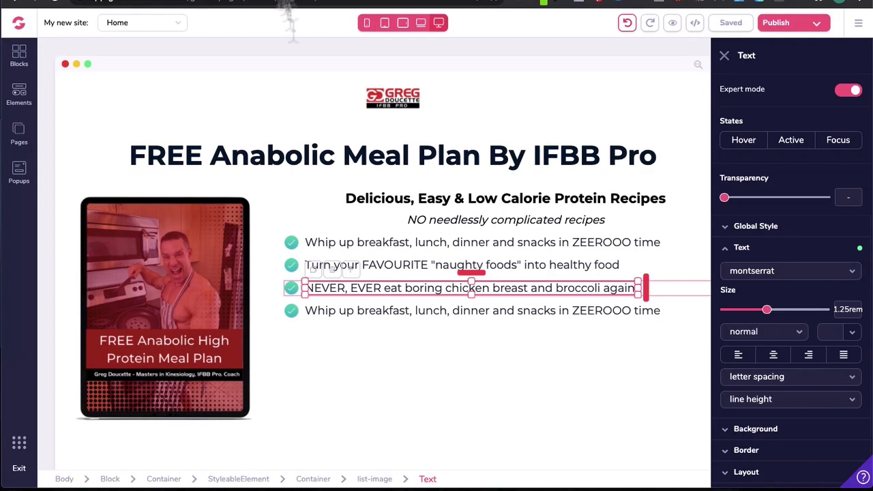
{"action": "triple_click", "coordinate": [334, 309]}
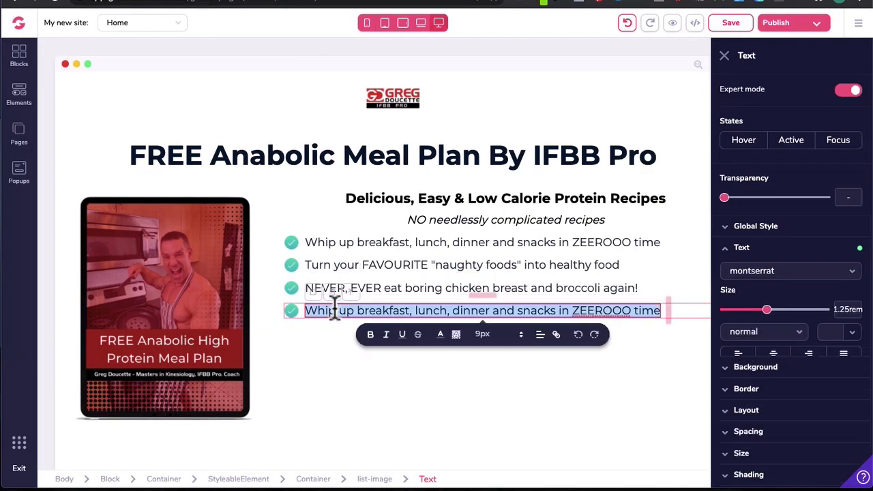
{"action": "left_click", "coordinate": [132, 33]}
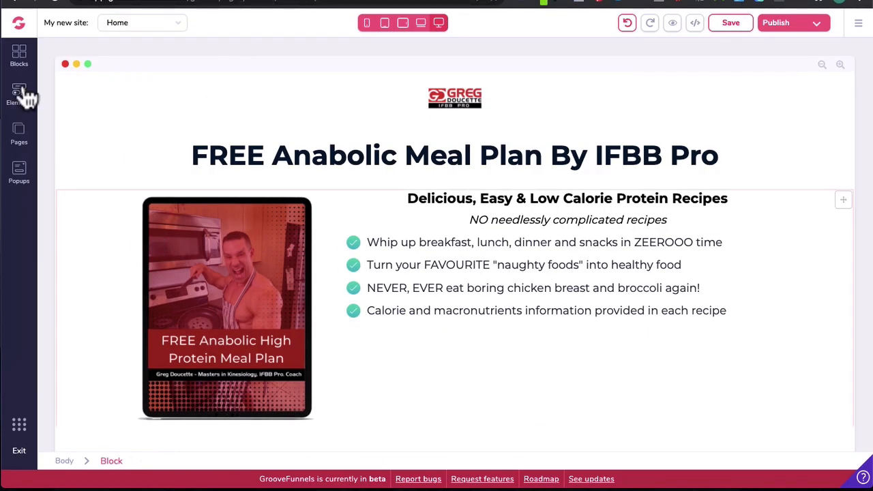
- Add an ActiveCampaign integration form directly below the four-bullet list
{"action": "left_click", "coordinate": [19, 94]}
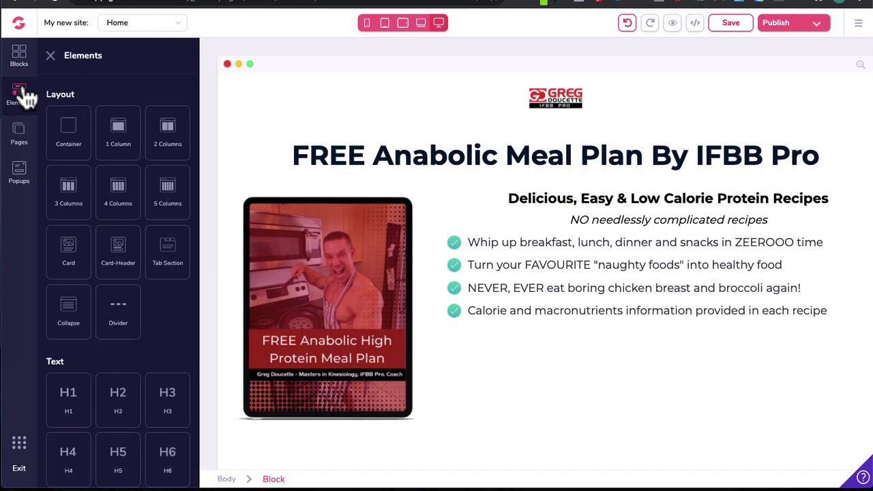
{"action": "scroll", "coordinate": [90, 403], "scroll_direction": "down", "scroll_amount": 10}
{"action": "scroll", "coordinate": [90, 402], "scroll_direction": "down", "scroll_amount": 5}
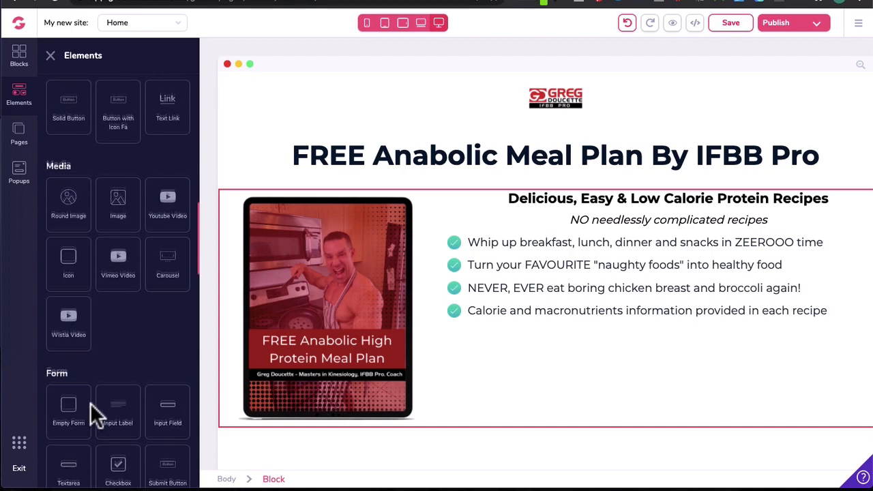
{"action": "scroll", "coordinate": [90, 402], "scroll_direction": "down", "scroll_amount": 6}
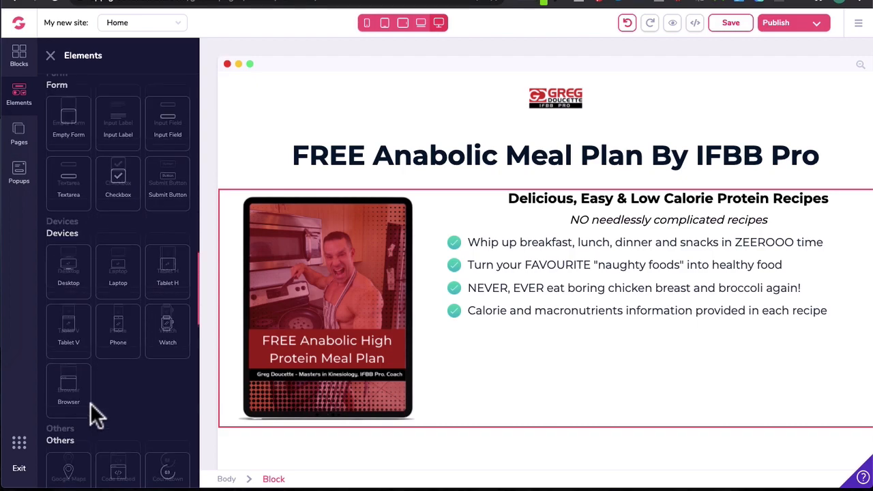
{"action": "scroll", "coordinate": [90, 402], "scroll_direction": "down", "scroll_amount": 12}
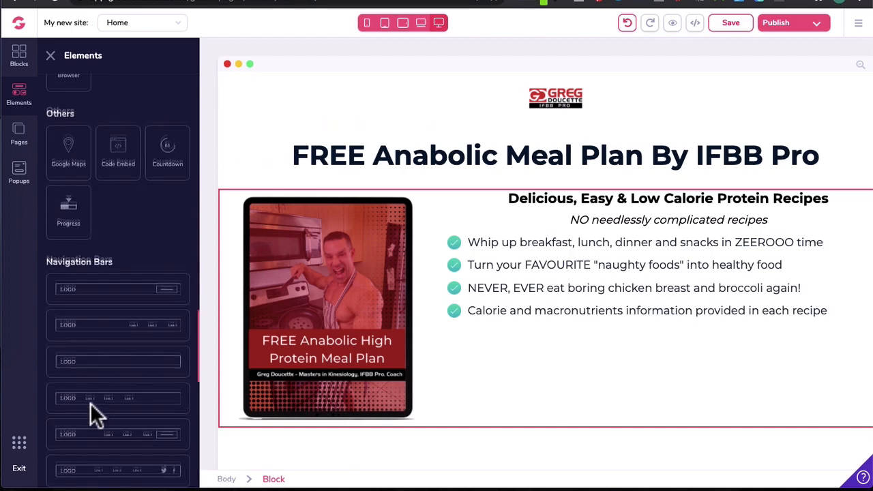
{"action": "scroll", "coordinate": [93, 407], "scroll_direction": "down", "scroll_amount": 1}
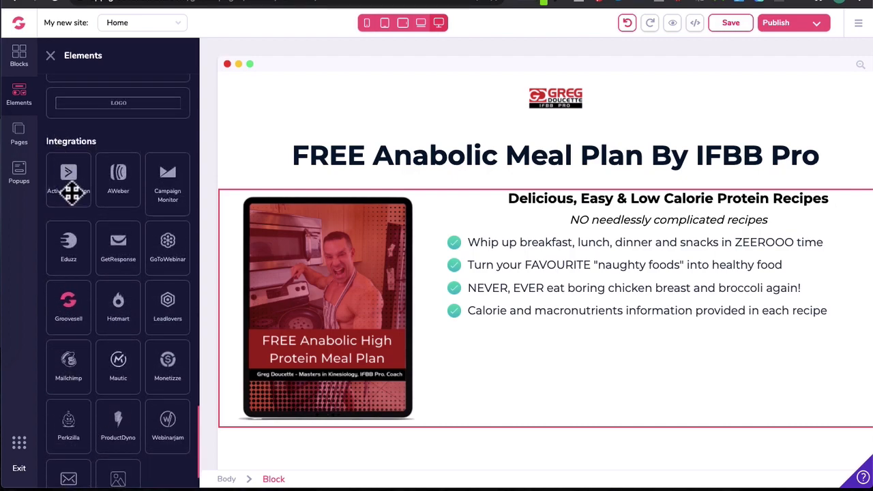
{"action": "left_click_drag", "start_coordinate": [70, 187], "coordinate": [553, 441]}
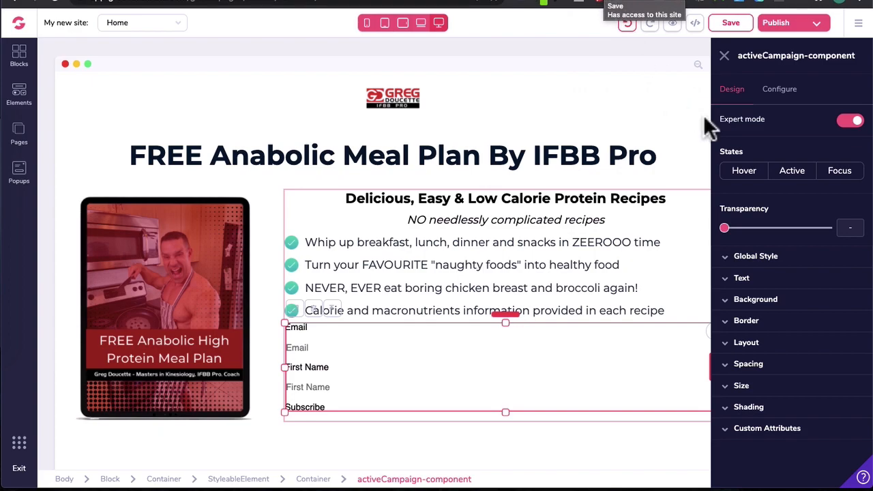
- Start a new AWeber integration described as "Aweber" in the account's integrations, and discard it
{"action": "left_click", "coordinate": [856, 24]}
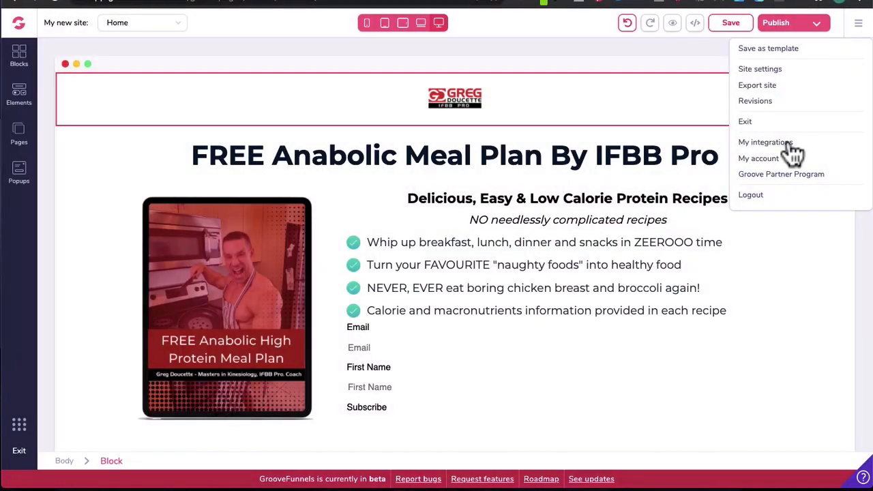
{"action": "left_click", "coordinate": [787, 142]}
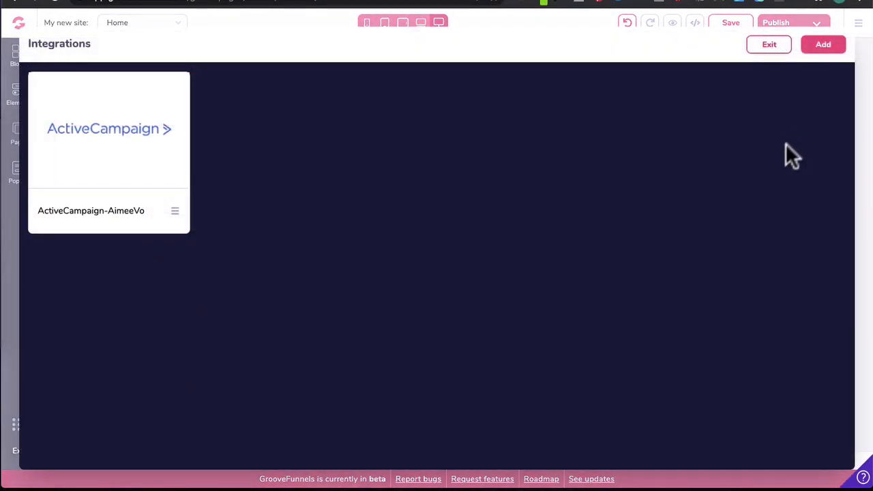
{"action": "left_click", "coordinate": [826, 46]}
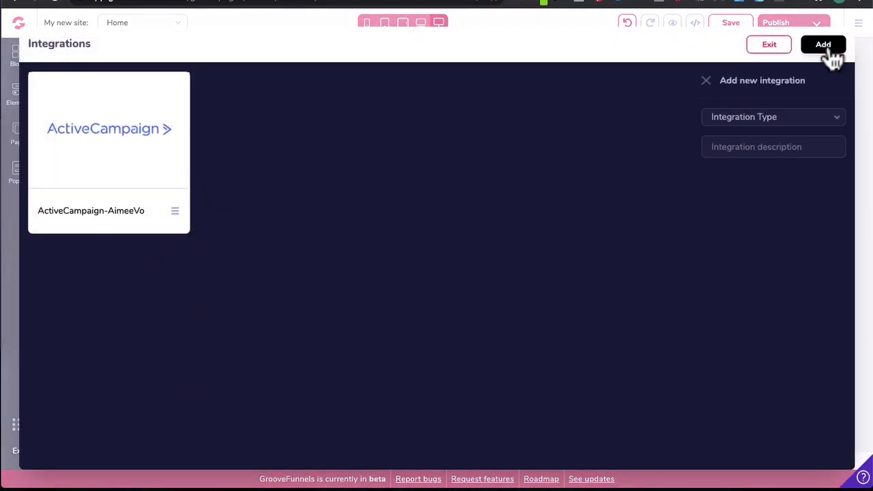
{"action": "left_click", "coordinate": [760, 120]}
{"action": "left_click", "coordinate": [758, 181]}
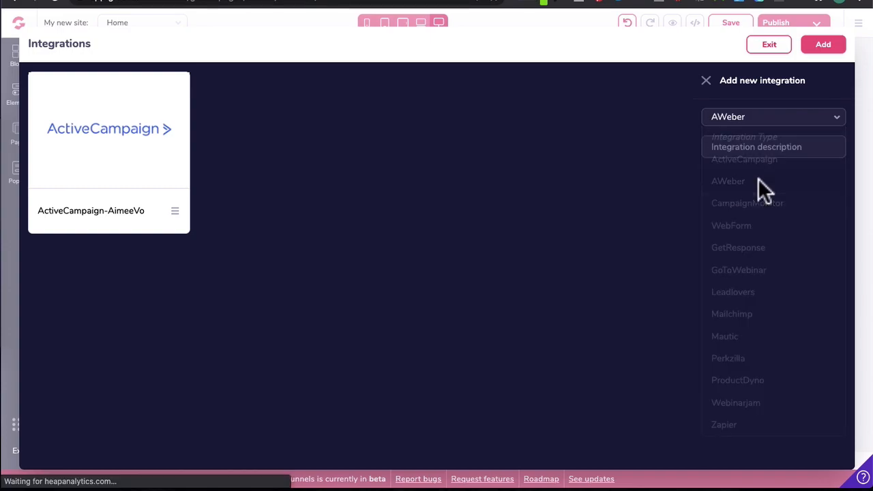
{"action": "left_click", "coordinate": [744, 149]}
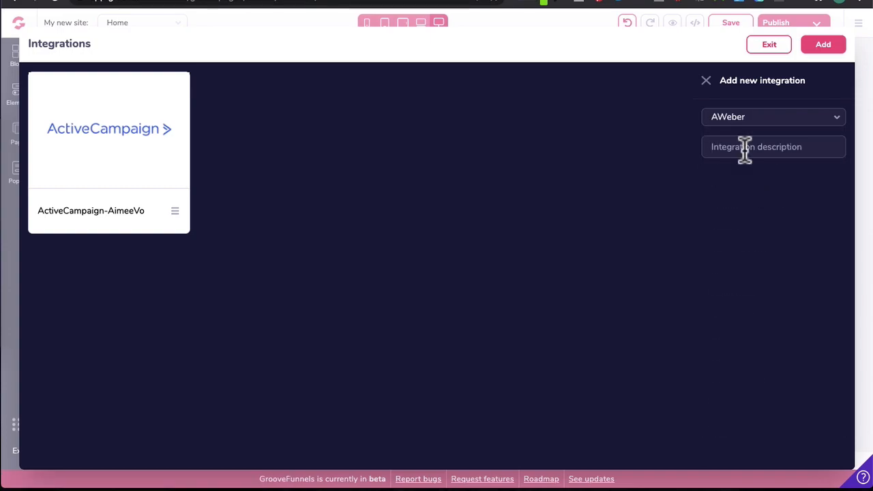
{"action": "type", "text": "Aweber"}
{"action": "left_click", "coordinate": [749, 205]}
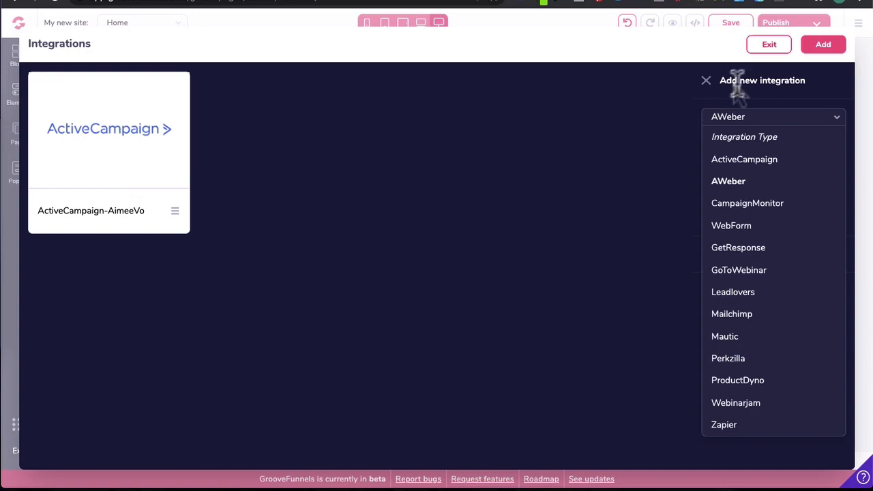
{"action": "left_click", "coordinate": [707, 82]}
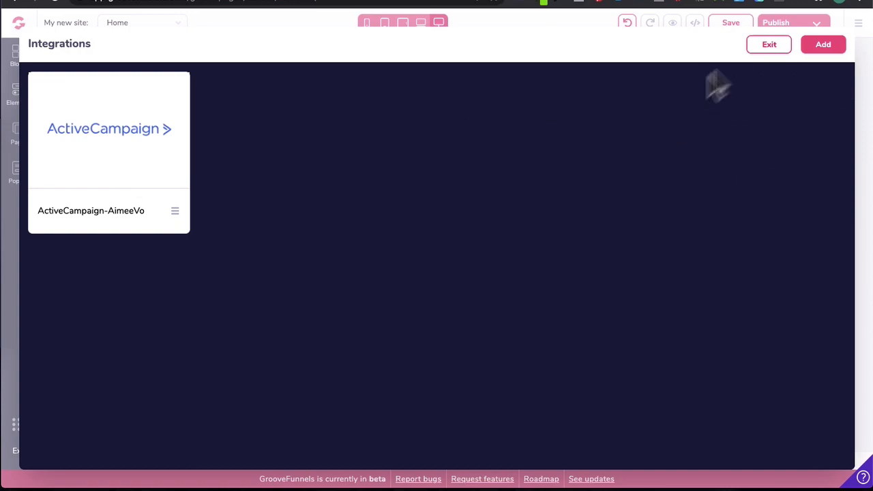
{"action": "left_click", "coordinate": [767, 45]}
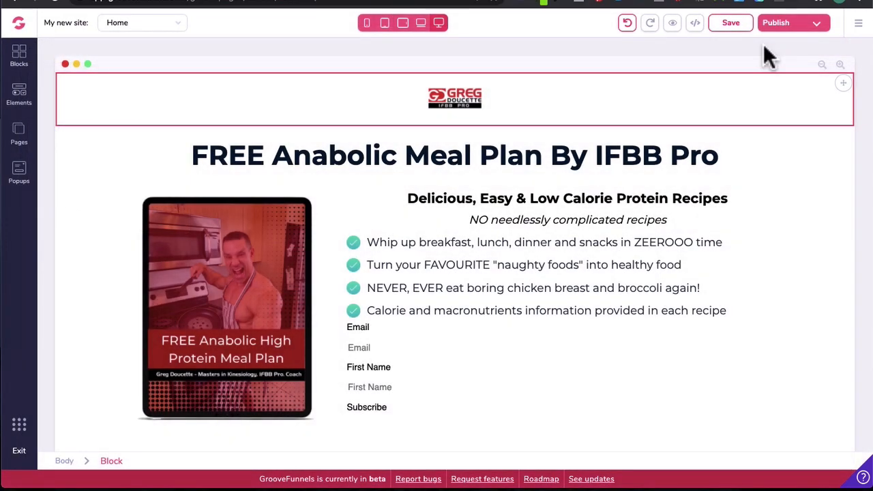
- Try to place an AWeber integration element in the form area, and close the element library
{"action": "left_click", "coordinate": [461, 394]}
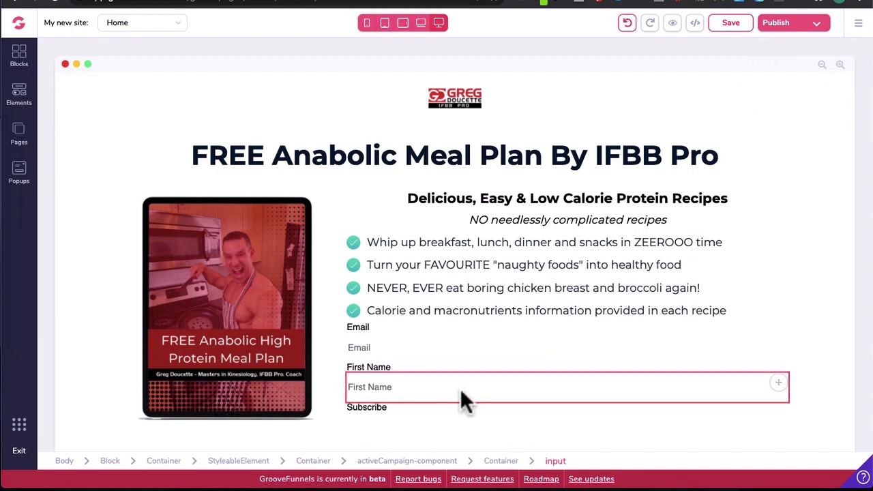
{"action": "left_click", "coordinate": [21, 112]}
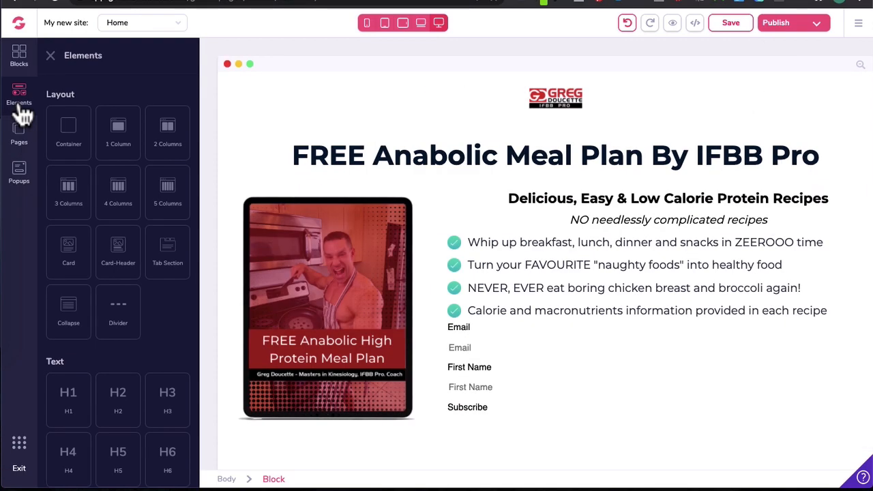
{"action": "scroll", "coordinate": [120, 417], "scroll_direction": "down", "scroll_amount": 10}
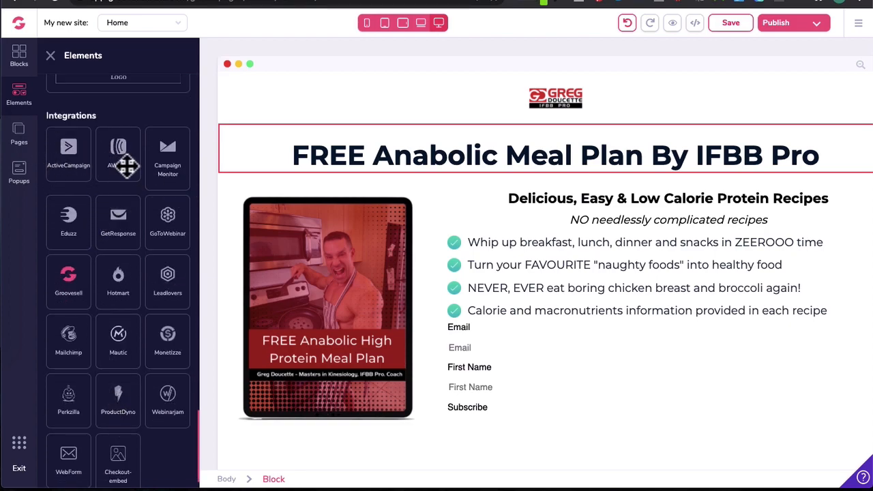
{"action": "left_click_drag", "start_coordinate": [120, 165], "coordinate": [530, 362]}
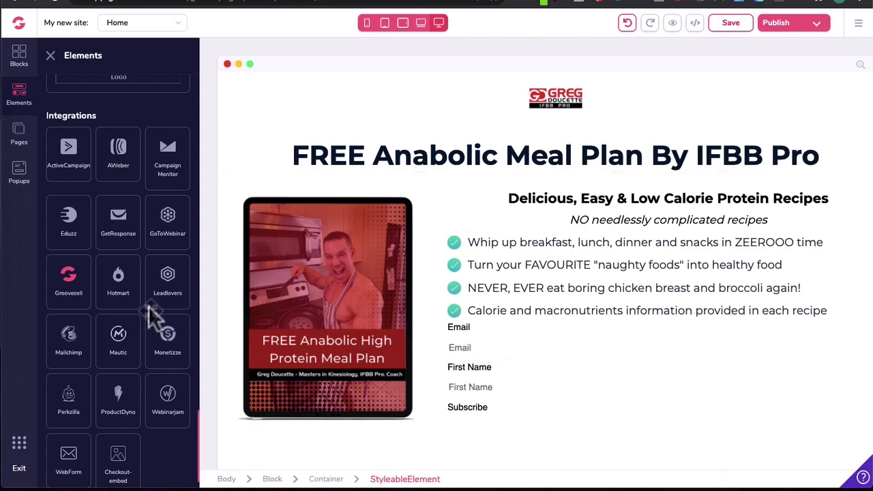
{"action": "left_click", "coordinate": [52, 56]}
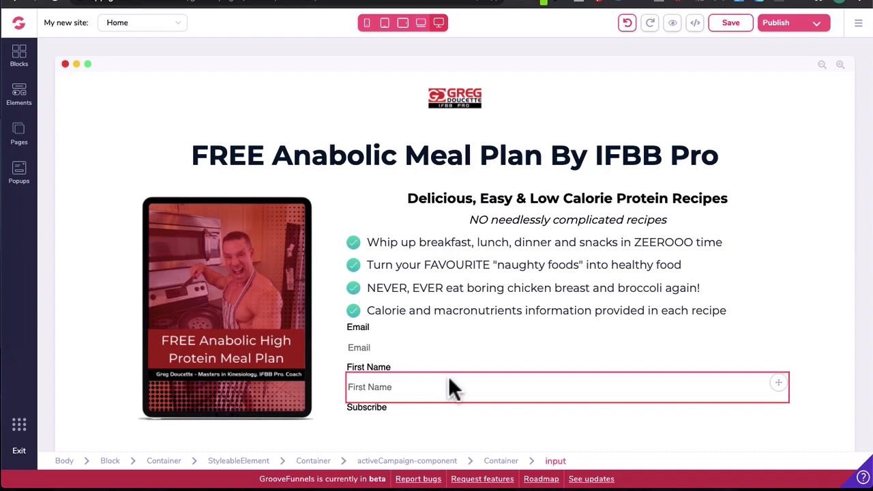
- Delete the First Name label and the First Name input field from the ActiveCampaign form
{"action": "left_click", "coordinate": [444, 377]}
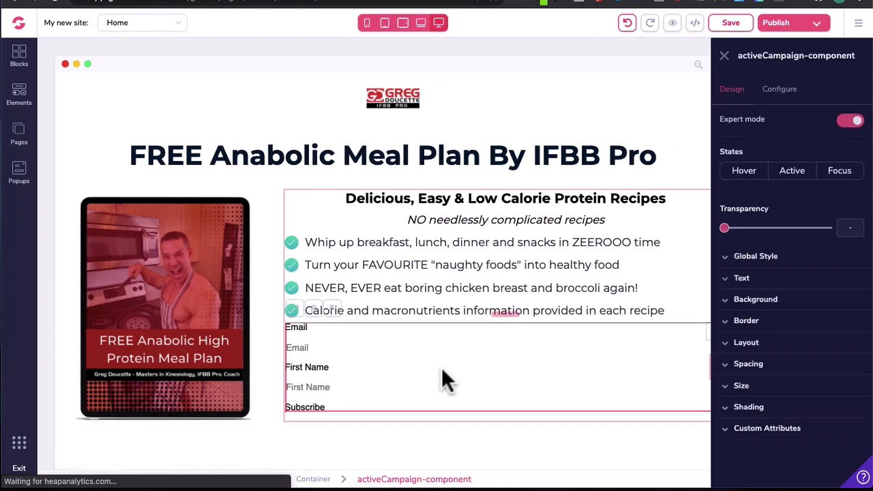
{"action": "left_click", "coordinate": [319, 367]}
{"action": "left_click_drag", "start_coordinate": [319, 368], "coordinate": [314, 345]}
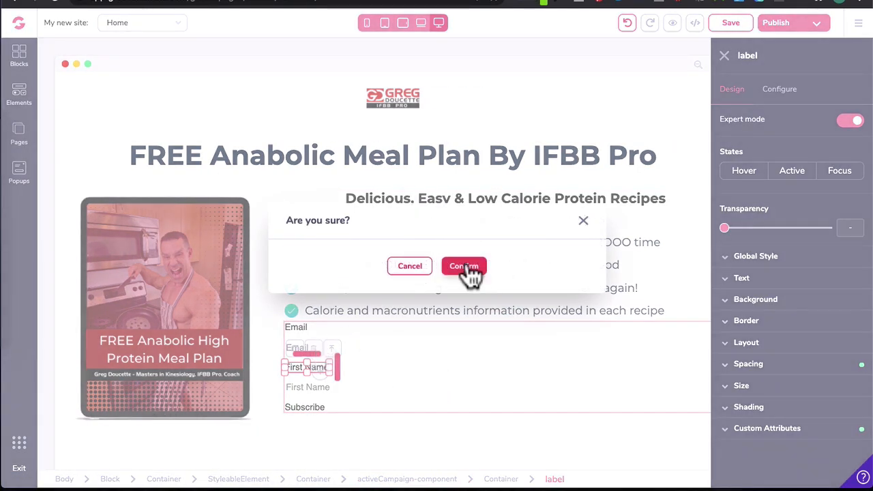
{"action": "left_click", "coordinate": [467, 267]}
{"action": "left_click", "coordinate": [386, 369]}
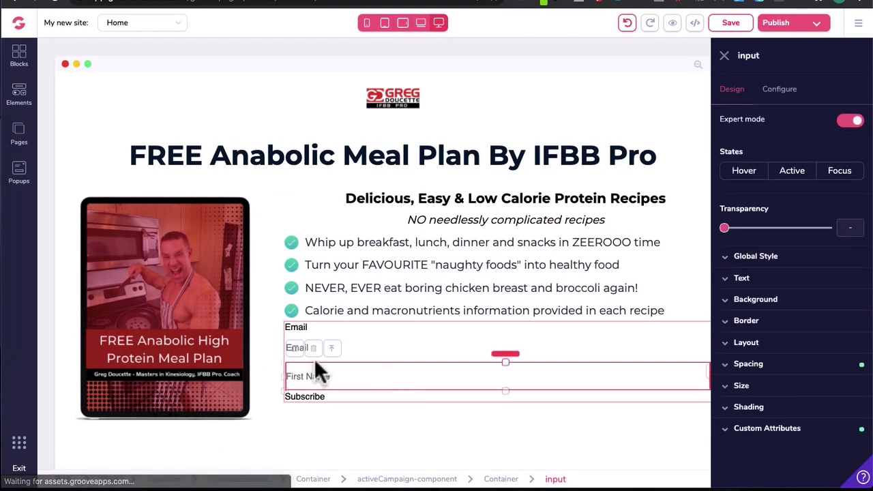
{"action": "left_click", "coordinate": [313, 347]}
{"action": "left_click", "coordinate": [465, 265]}
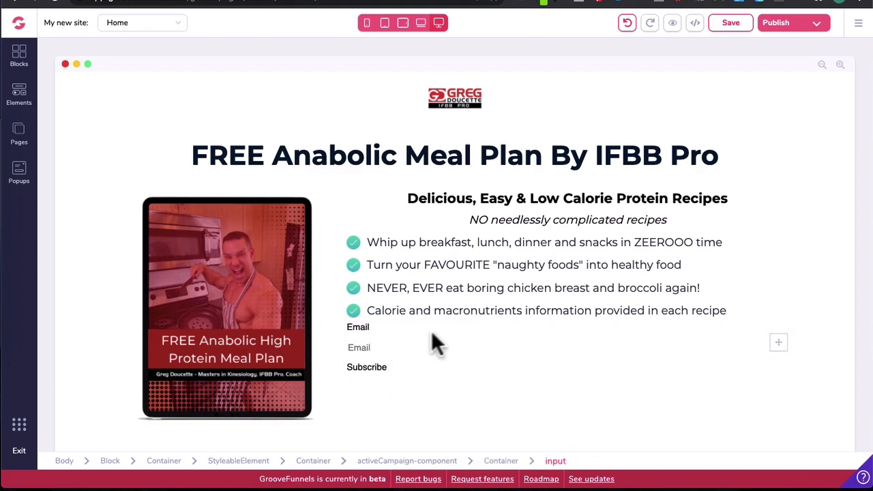
- Give the whole ActiveCampaign form a top margin of 2rem to separate it from the bullet list
{"action": "left_click", "coordinate": [476, 326]}
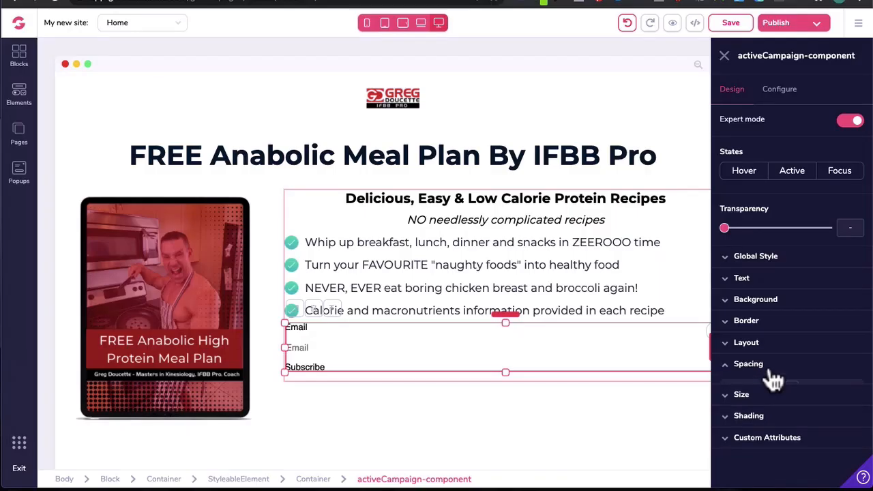
{"action": "left_click", "coordinate": [772, 365]}
{"action": "left_click", "coordinate": [791, 388]}
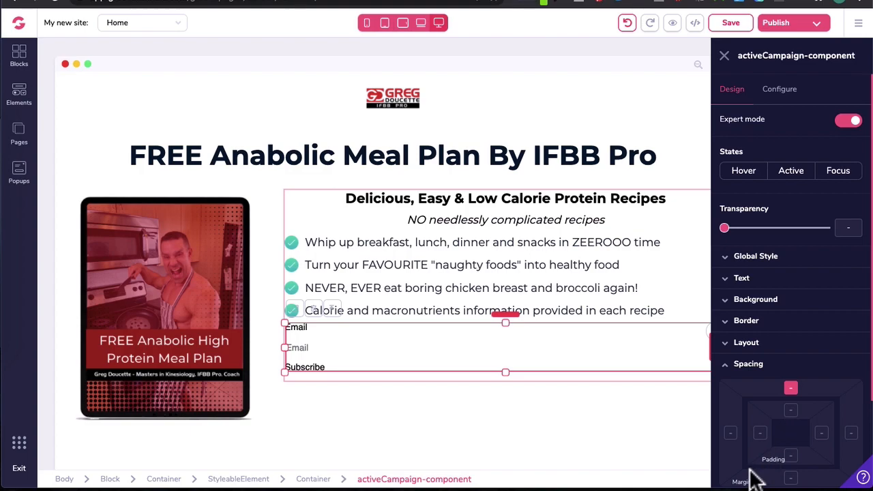
{"action": "scroll", "coordinate": [750, 478], "scroll_direction": "down", "scroll_amount": 2}
{"action": "left_click_drag", "start_coordinate": [724, 390], "coordinate": [766, 391]}
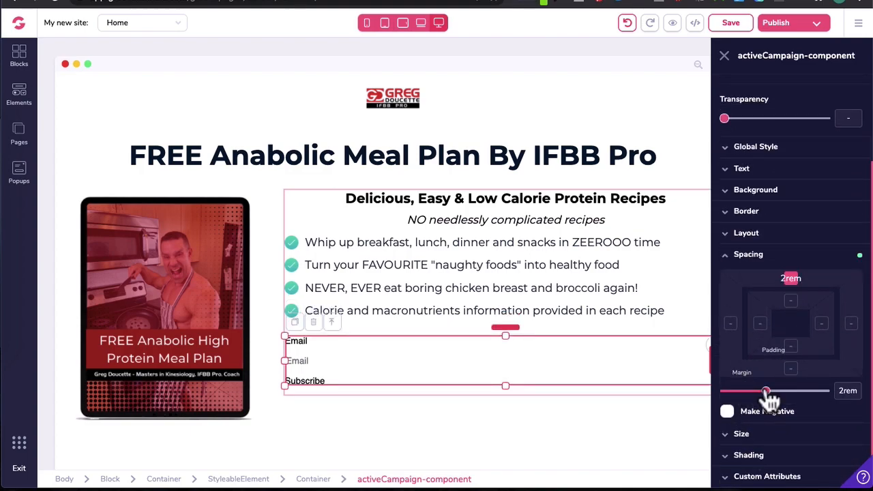
{"action": "left_click", "coordinate": [613, 409]}
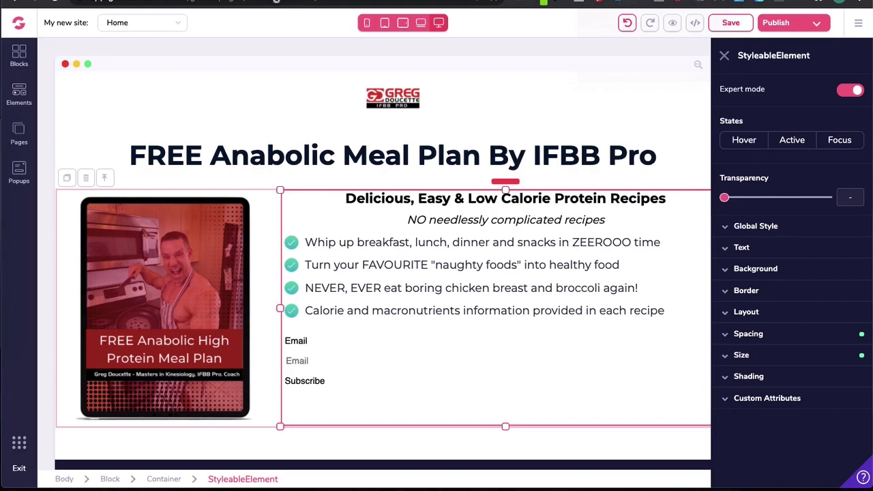
- Delete the Email label above the input field in the ActiveCampaign form
{"action": "left_click", "coordinate": [294, 341]}
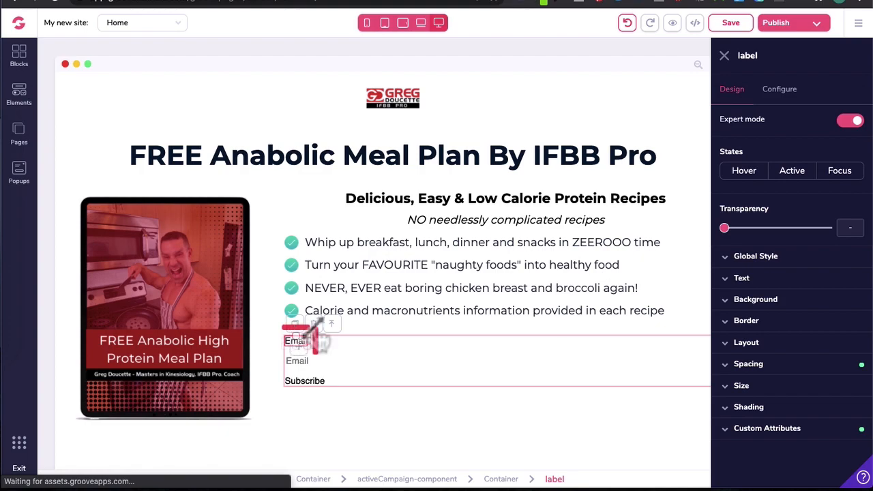
{"action": "left_click", "coordinate": [313, 323]}
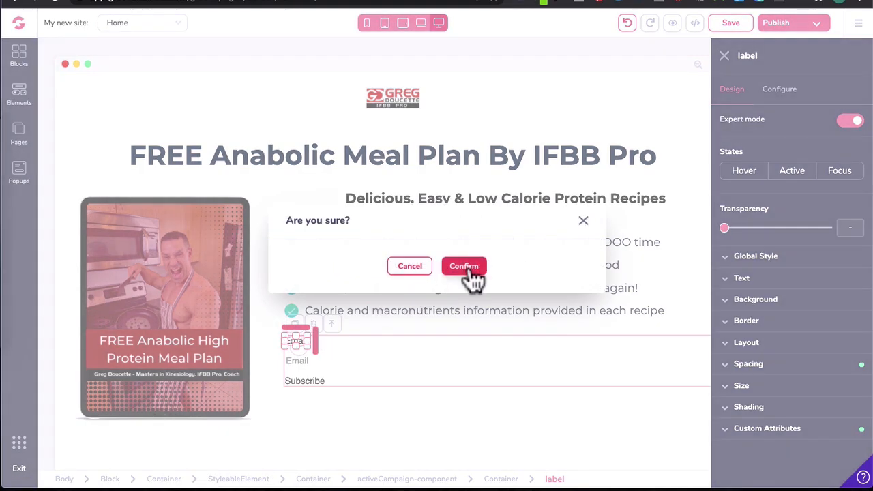
{"action": "left_click", "coordinate": [469, 274]}
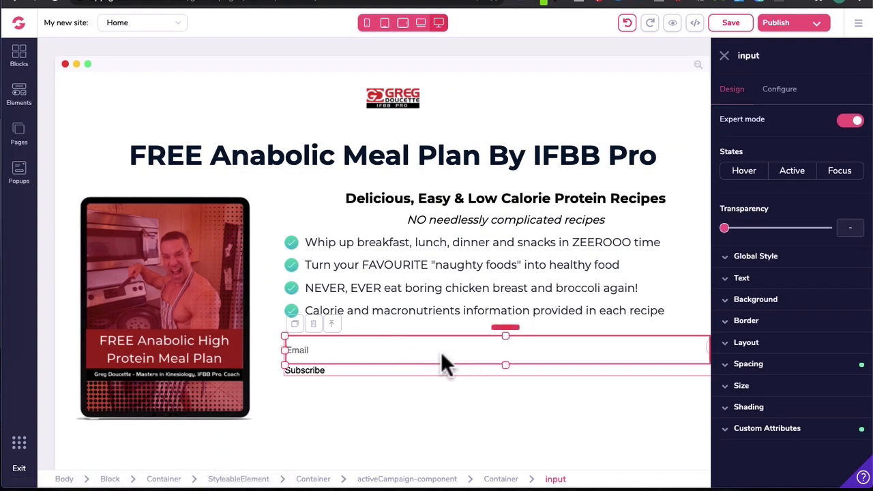
- Set the email input field's background color to light gray #D3D8DE
{"action": "left_click", "coordinate": [784, 301]}
{"action": "left_click", "coordinate": [841, 325]}
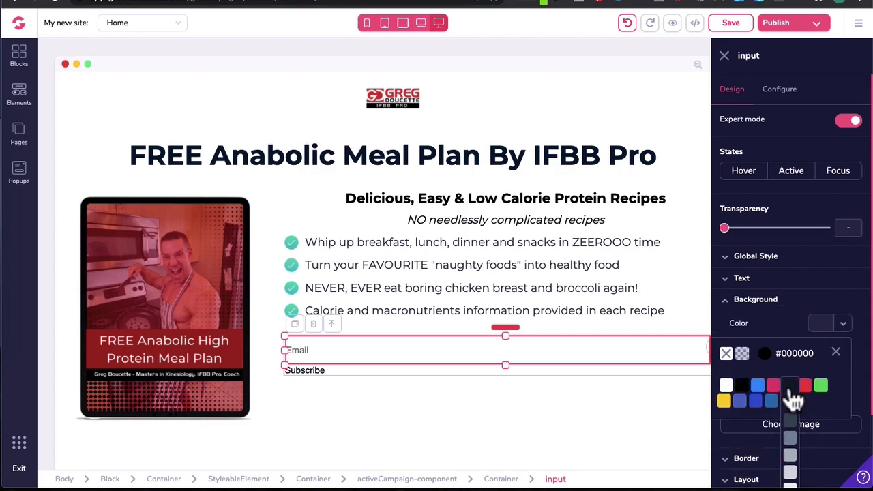
{"action": "left_click", "coordinate": [790, 473]}
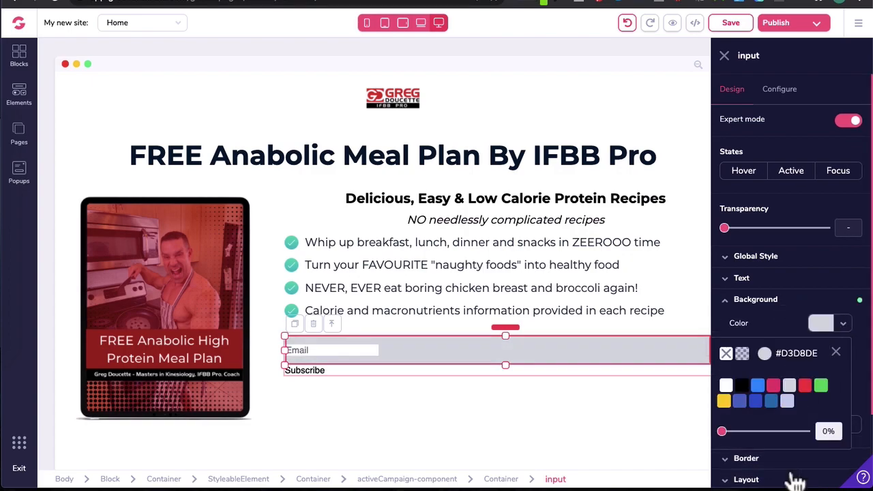
- Set the email field's placeholder to "enter your email address here" and add validation rules requiring a non-empty email
{"action": "left_click", "coordinate": [789, 95]}
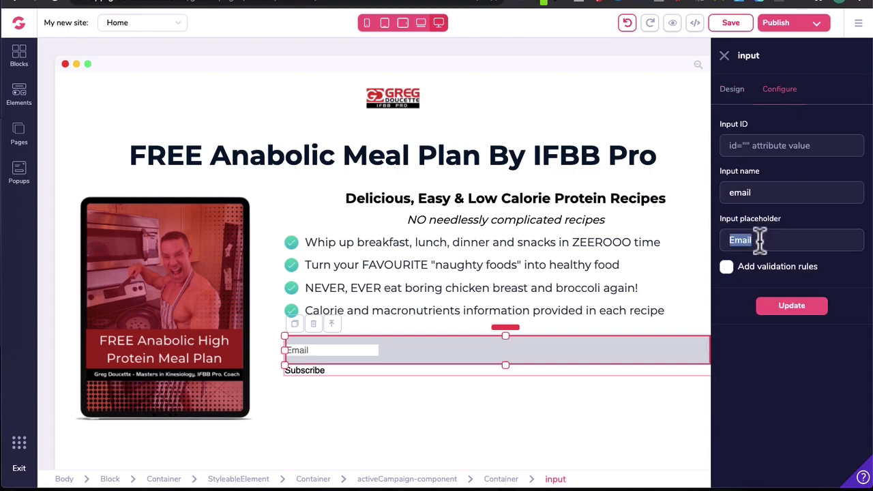
{"action": "type", "text": "Enter your email address here"}
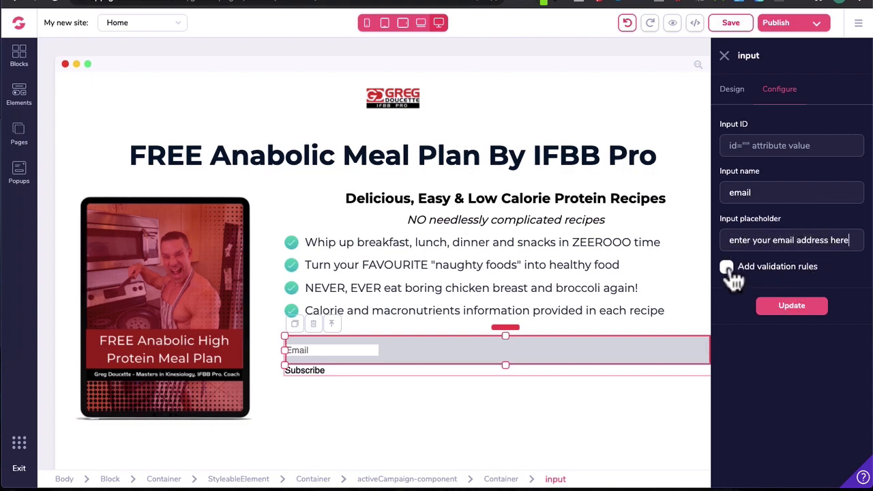
{"action": "left_click", "coordinate": [727, 268]}
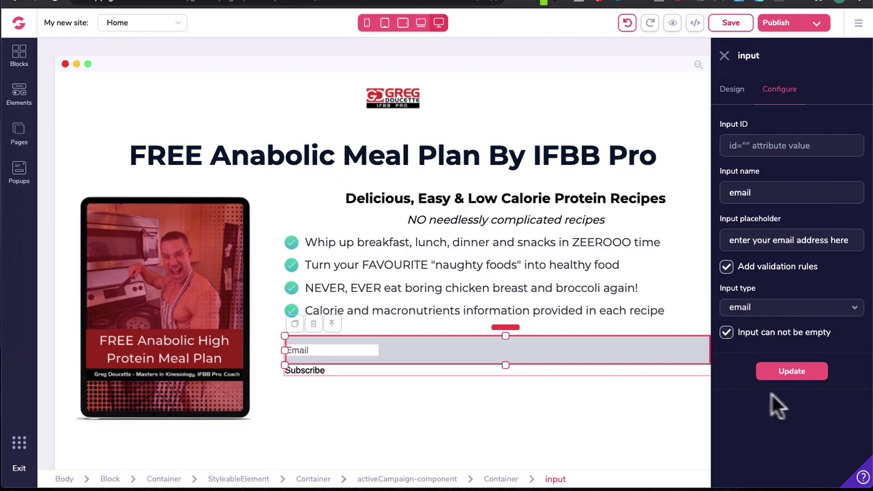
{"action": "left_click", "coordinate": [793, 374]}
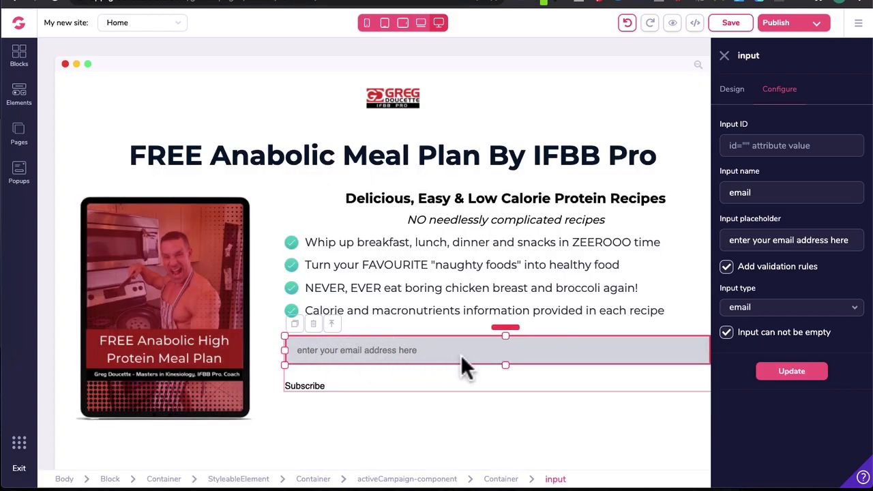
- Set the email input field's text size to 1.125rem
{"action": "left_click", "coordinate": [732, 96]}
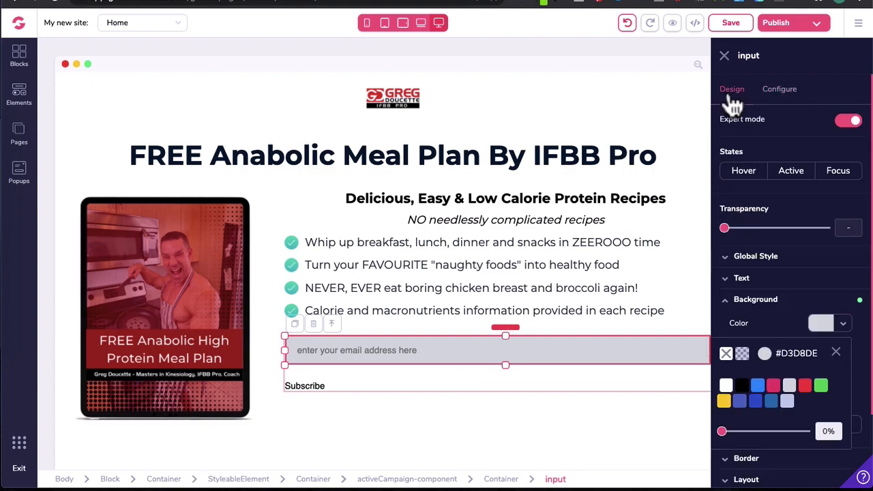
{"action": "left_click", "coordinate": [755, 281]}
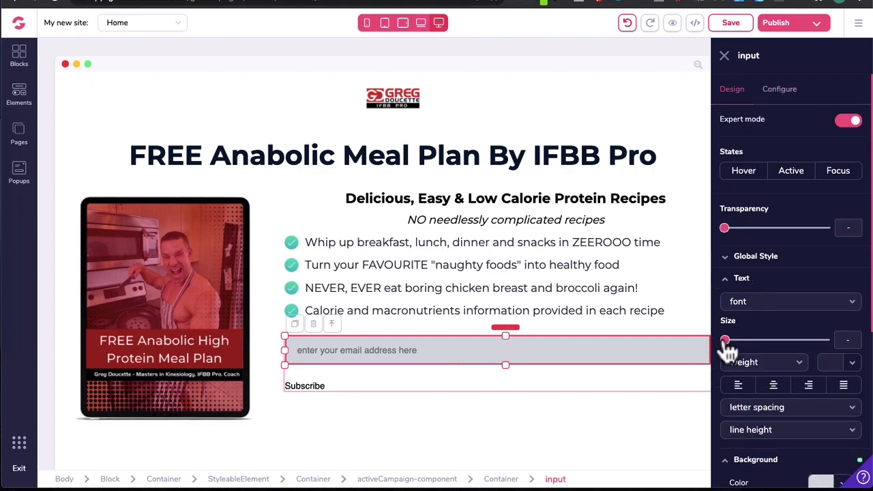
{"action": "left_click_drag", "start_coordinate": [725, 340], "coordinate": [759, 348]}
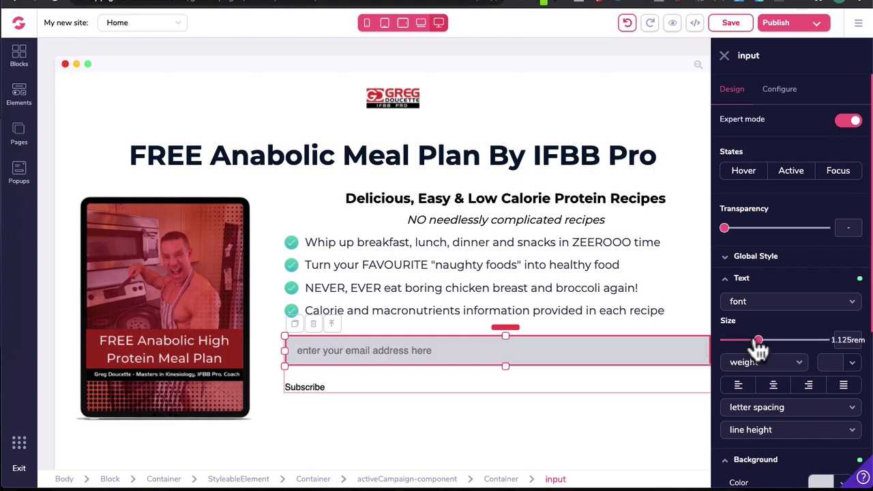
- Give the form's Subscribe button a yellow background color
{"action": "left_click", "coordinate": [301, 388]}
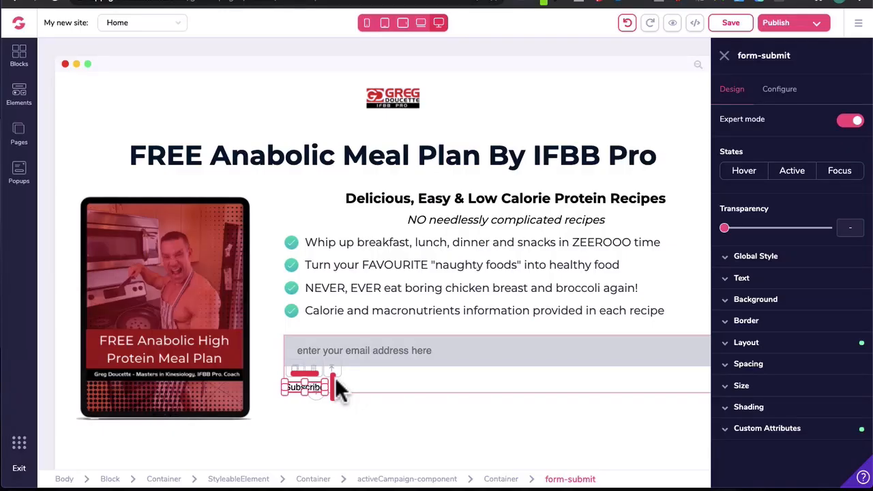
{"action": "left_click", "coordinate": [794, 301]}
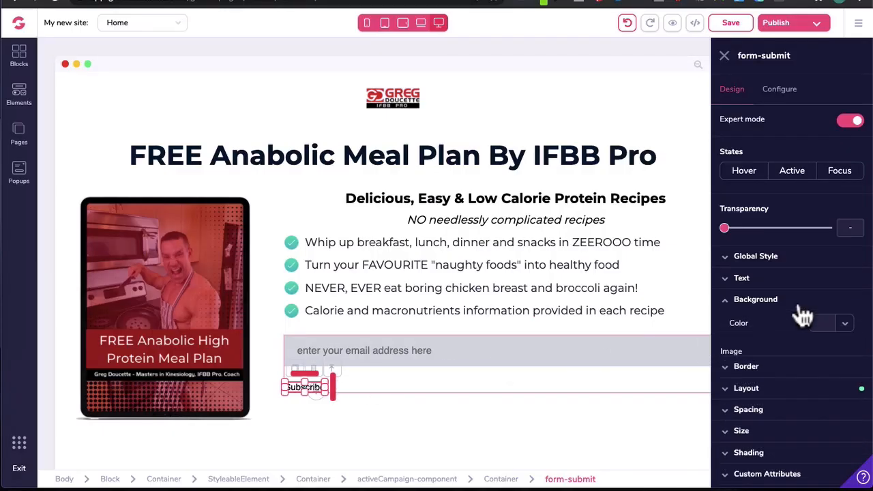
{"action": "left_click", "coordinate": [845, 326]}
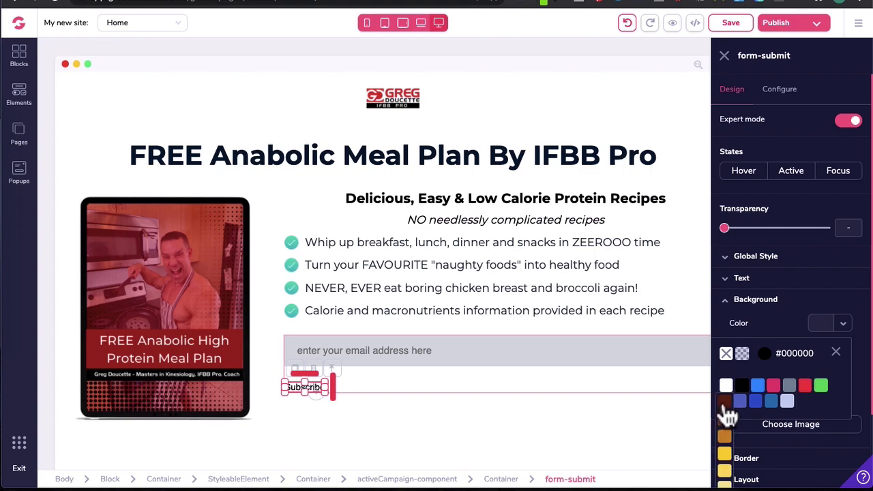
{"action": "left_click", "coordinate": [725, 403]}
{"action": "left_click", "coordinate": [759, 303]}
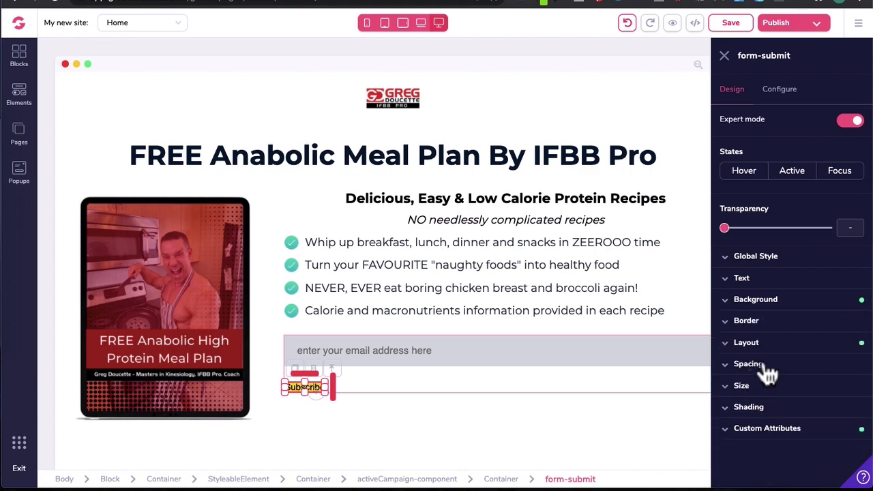
- Set the Subscribe button's padding to 0.75rem on all four sides
{"action": "left_click", "coordinate": [766, 368]}
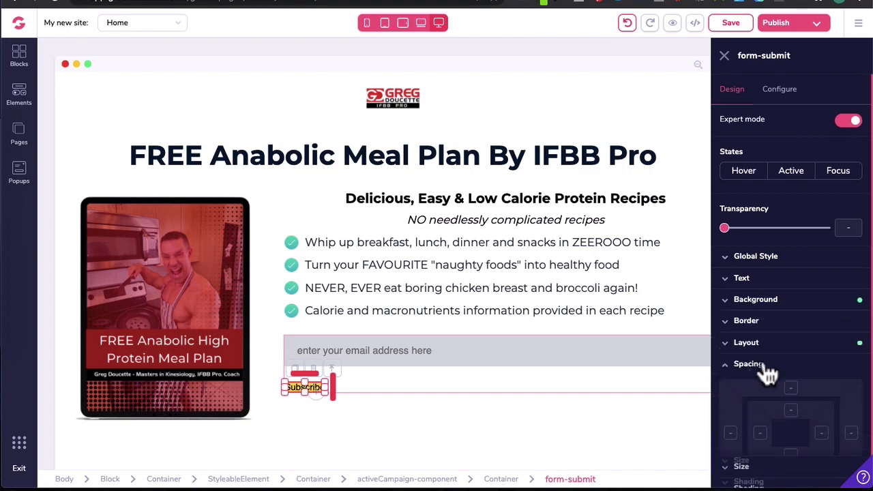
{"action": "left_click", "coordinate": [791, 410]}
{"action": "left_click", "coordinate": [759, 433]}
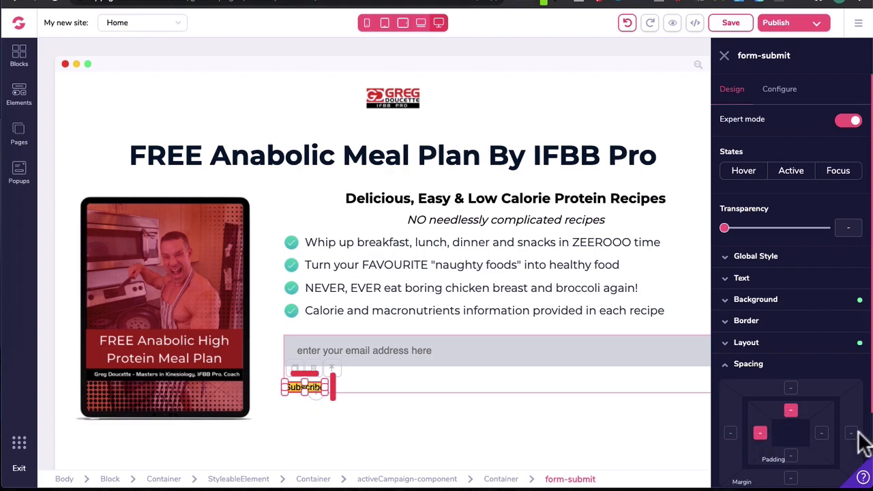
{"action": "left_click", "coordinate": [821, 432]}
{"action": "left_click", "coordinate": [790, 455]}
{"action": "scroll", "coordinate": [791, 467], "scroll_direction": "down", "scroll_amount": 1}
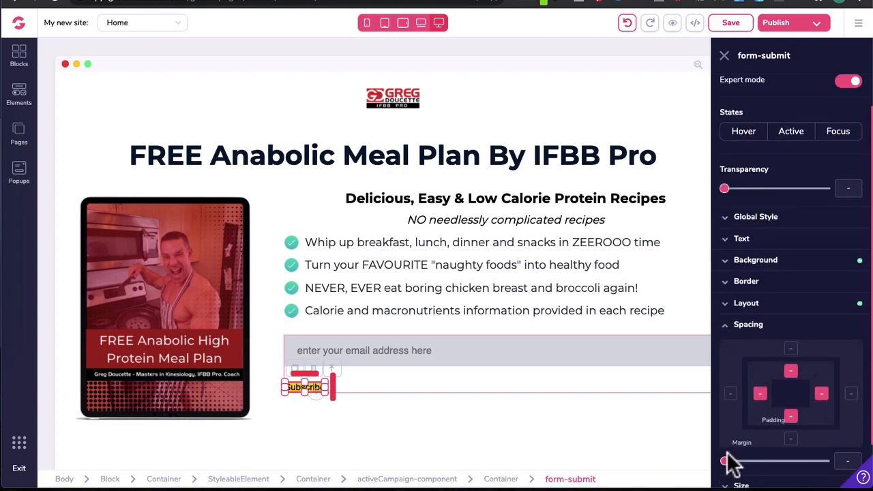
{"action": "left_click_drag", "start_coordinate": [735, 468], "coordinate": [749, 468]}
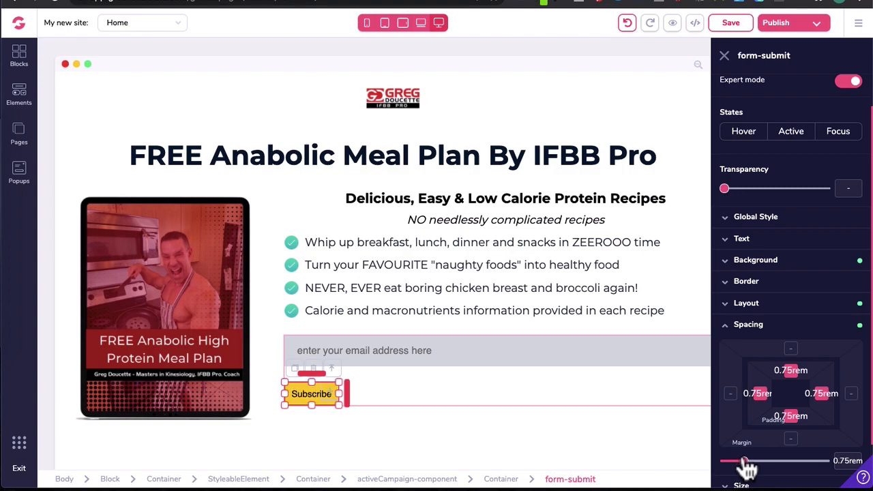
{"action": "scroll", "coordinate": [753, 443], "scroll_direction": "up", "scroll_amount": 1}
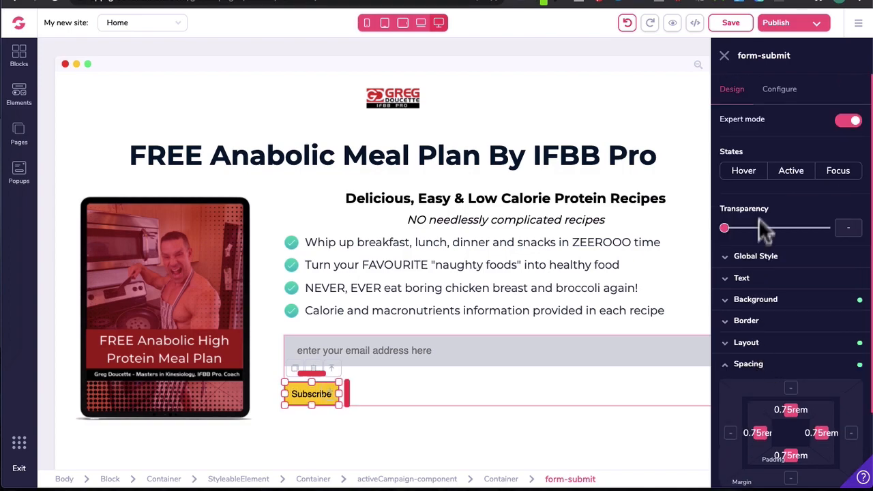
- Change the submit button's text to "→ GET FREE INSTANT ACCESS" and apply the update
{"action": "left_click", "coordinate": [788, 94]}
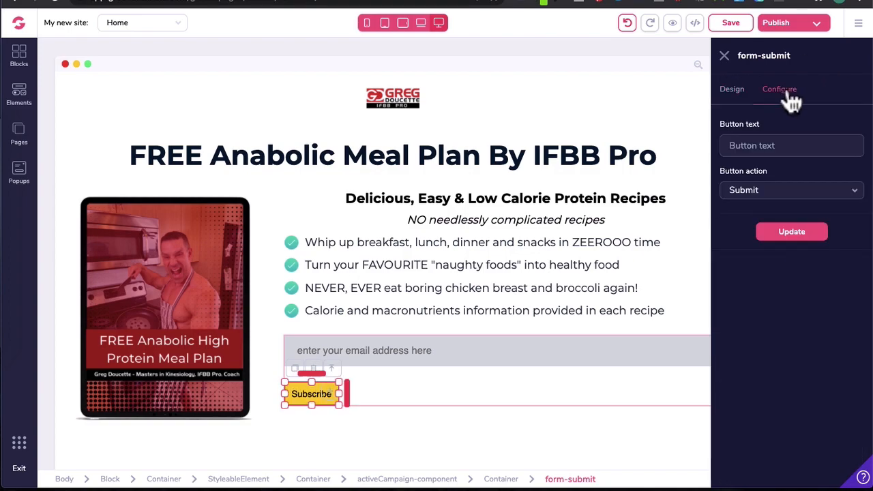
{"action": "left_click", "coordinate": [752, 144]}
{"action": "type", "text": "→ GET FREE INSTANT ACCESS"}
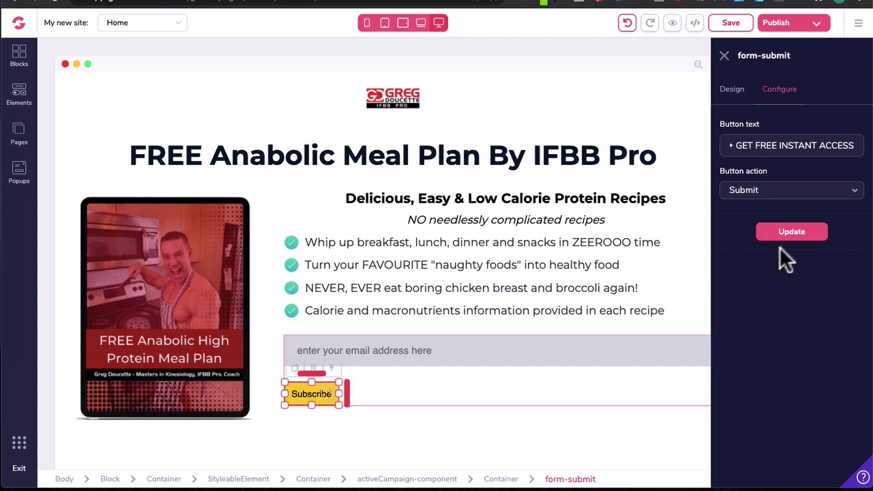
{"action": "left_click", "coordinate": [790, 233]}
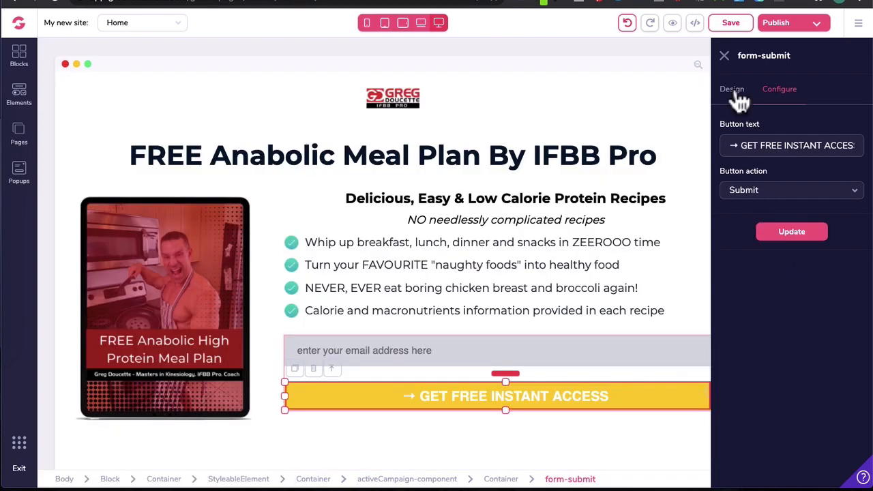
- Set the submit button's text color to dark navy #031730 and close its settings
{"action": "left_click", "coordinate": [730, 90]}
{"action": "left_click", "coordinate": [760, 281]}
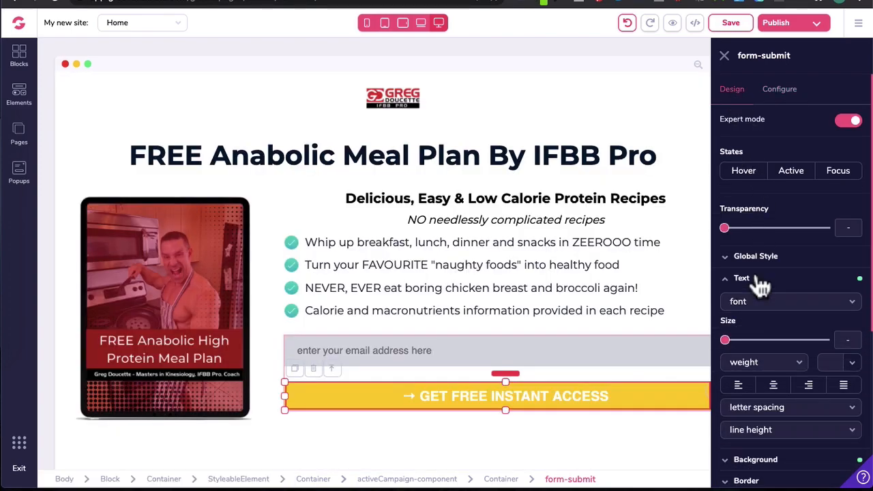
{"action": "left_click", "coordinate": [856, 373]}
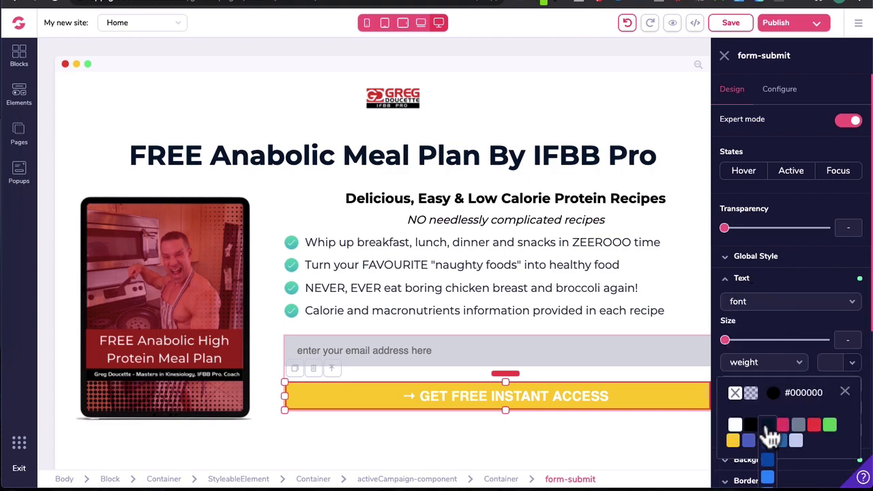
{"action": "left_click", "coordinate": [767, 428]}
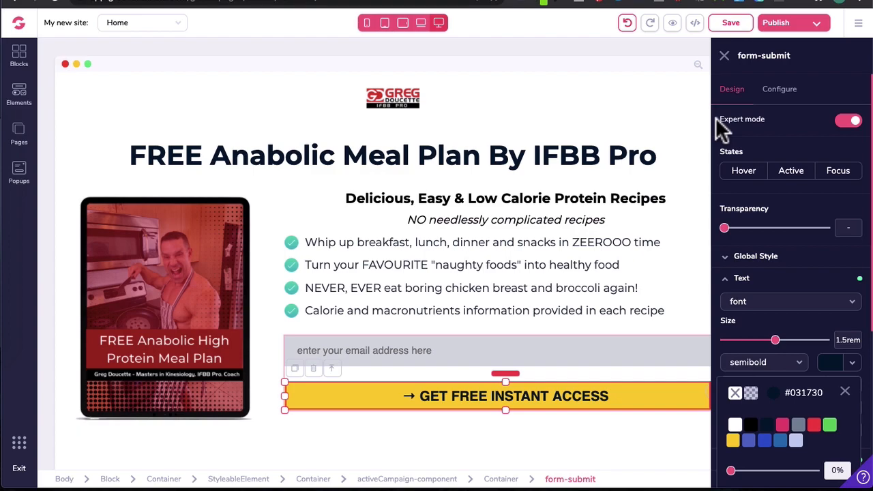
{"action": "left_click", "coordinate": [724, 59]}
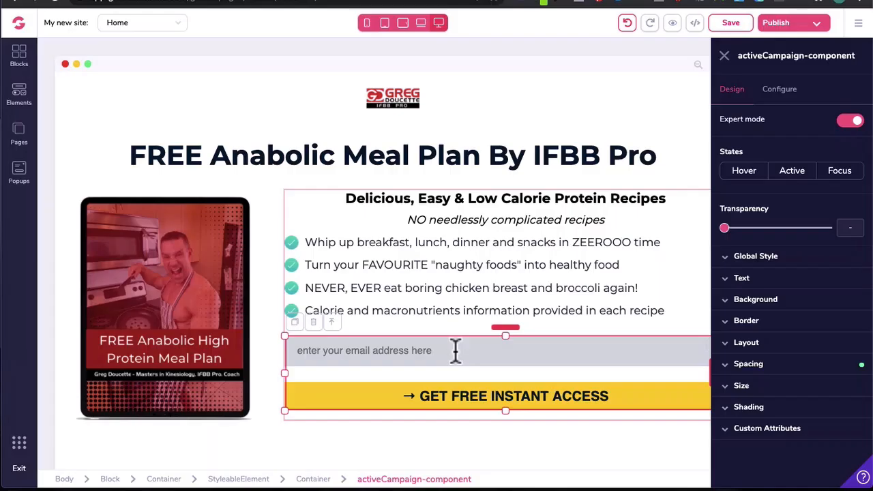
- Set the left and right margins of the whole ActiveCampaign opt-in form to 8rem
{"action": "left_click", "coordinate": [454, 352]}
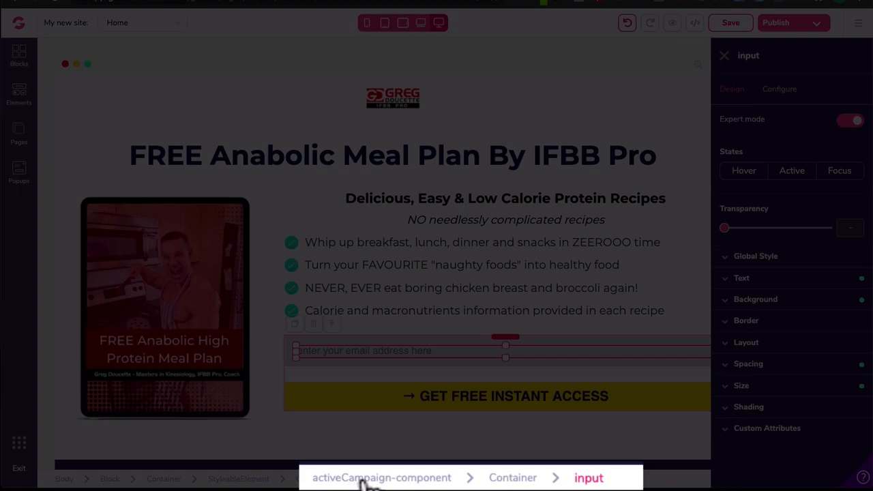
{"action": "left_click", "coordinate": [381, 478]}
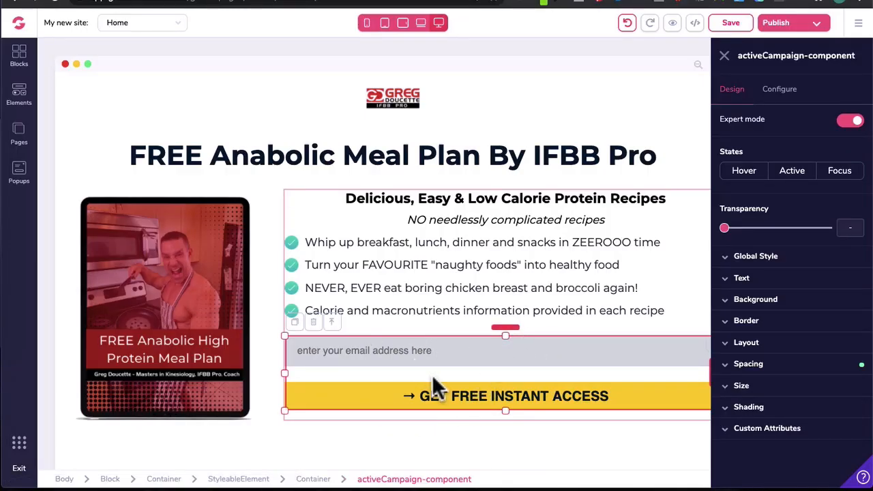
{"action": "left_click", "coordinate": [777, 366]}
{"action": "scroll", "coordinate": [784, 396], "scroll_direction": "down", "scroll_amount": 2}
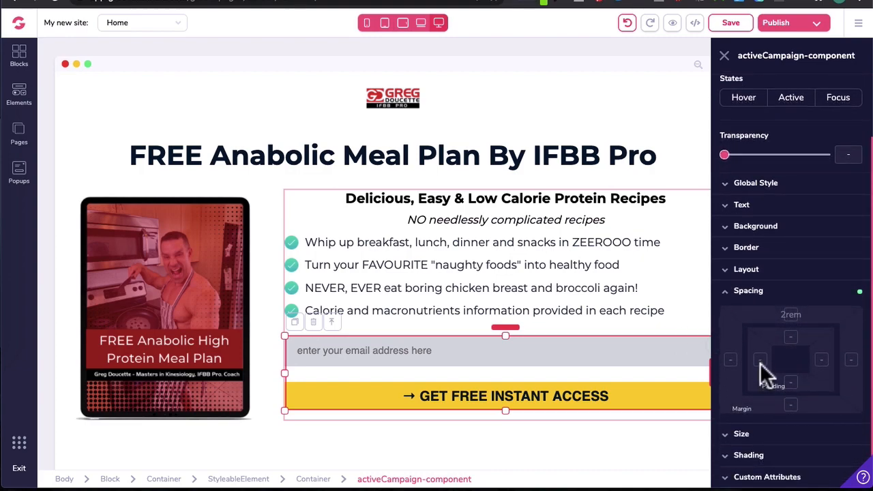
{"action": "left_click", "coordinate": [728, 362]}
{"action": "left_click", "coordinate": [851, 361]}
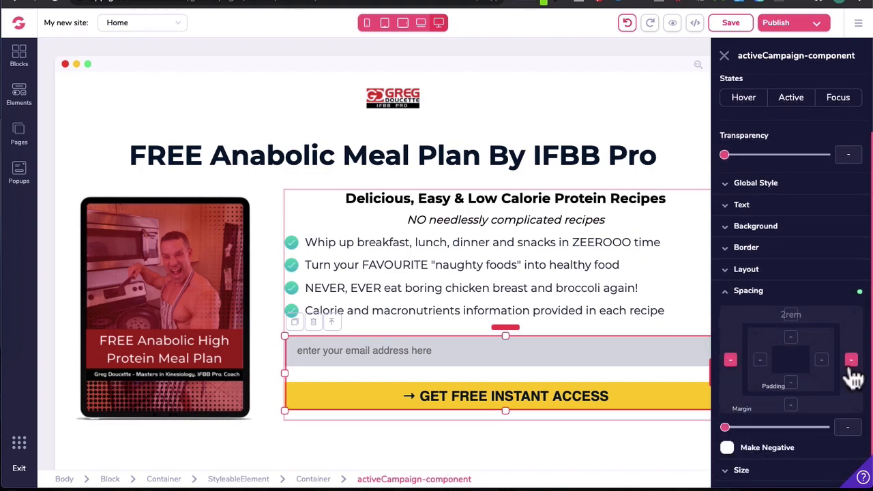
{"action": "left_click_drag", "start_coordinate": [725, 427], "coordinate": [815, 448]}
{"action": "scroll", "coordinate": [815, 248], "scroll_direction": "up", "scroll_amount": 3}
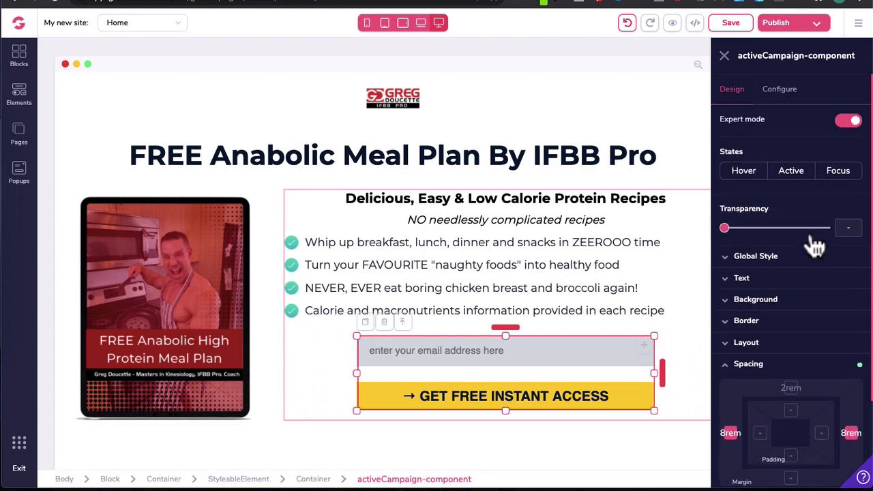
- Connect the opt-in form to the Kindle list, leave its thank-you redirect link at none, and apply the update
{"action": "left_click", "coordinate": [780, 92]}
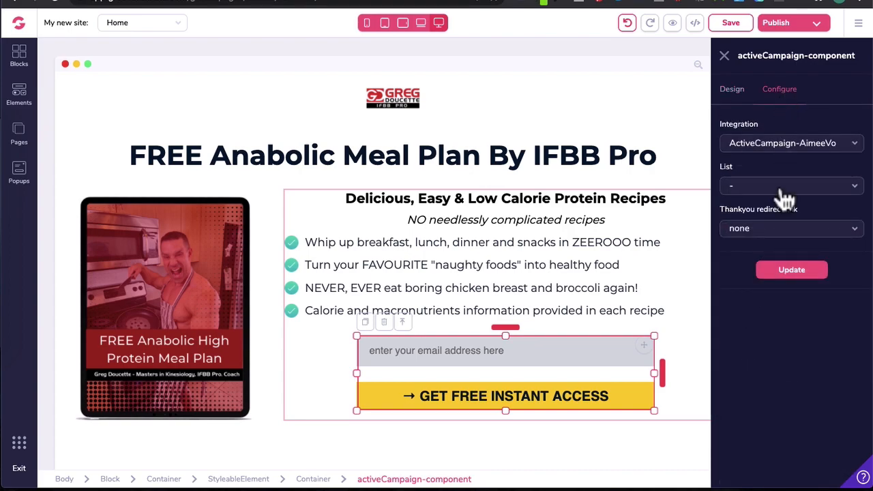
{"action": "left_click", "coordinate": [785, 195]}
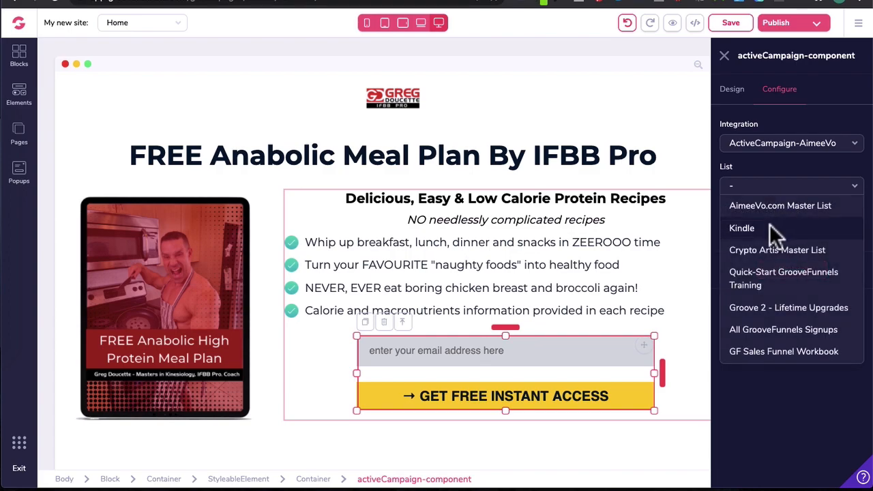
{"action": "left_click", "coordinate": [769, 223]}
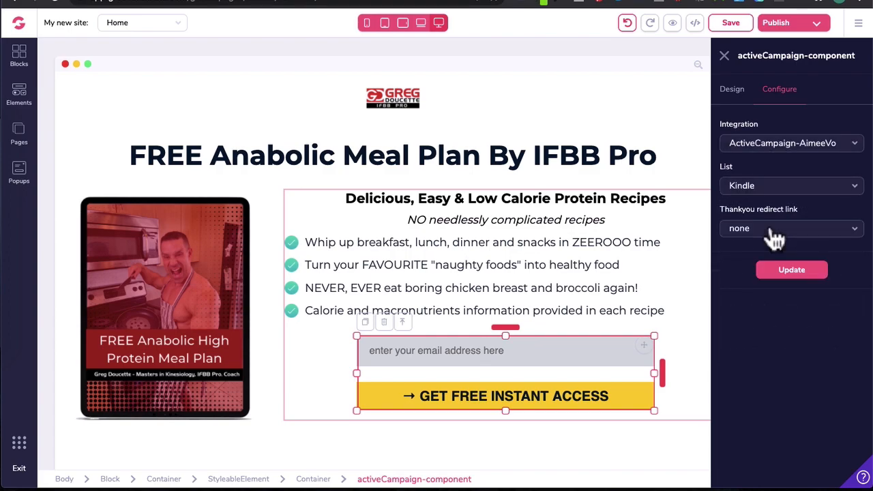
{"action": "left_click", "coordinate": [761, 236]}
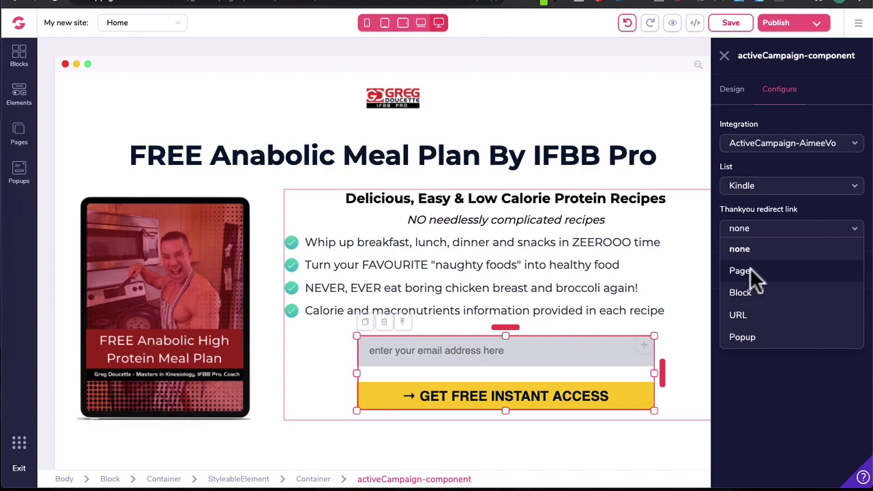
{"action": "left_click", "coordinate": [769, 205]}
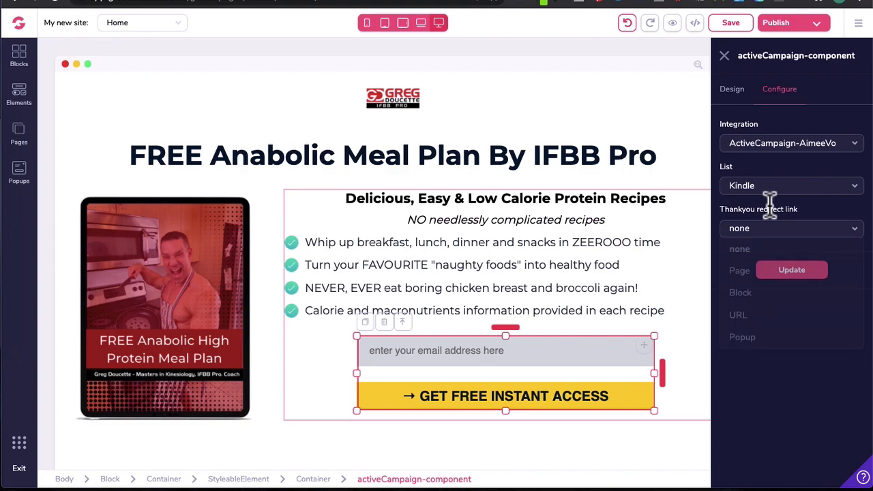
{"action": "left_click", "coordinate": [776, 274]}
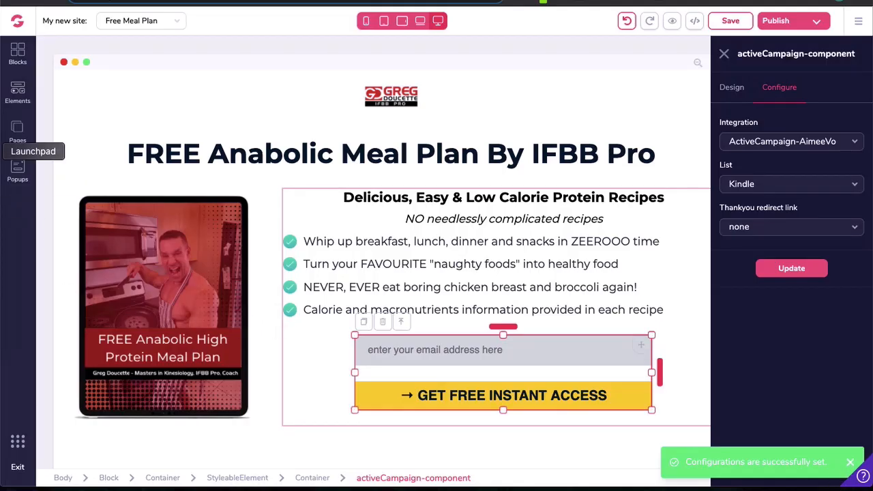
- Review the name, title and meta fields in the Free Meal Plan page's settings and save them
{"action": "left_click", "coordinate": [17, 133]}
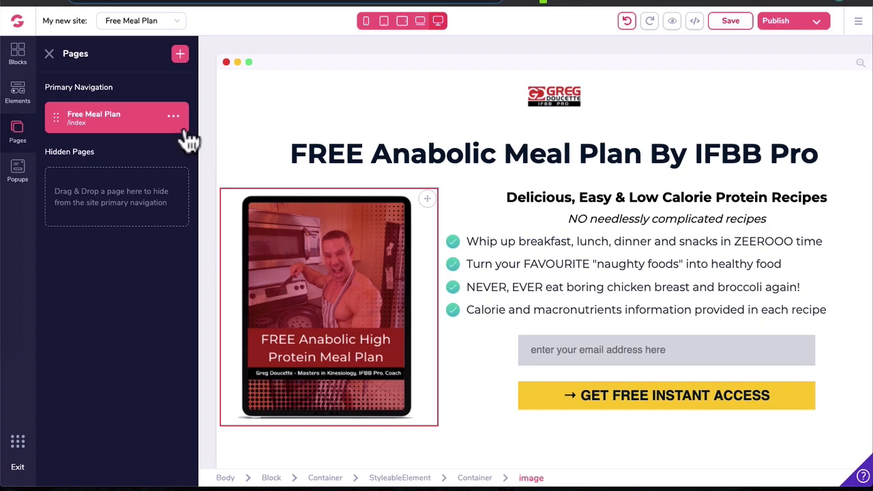
{"action": "left_click", "coordinate": [175, 120]}
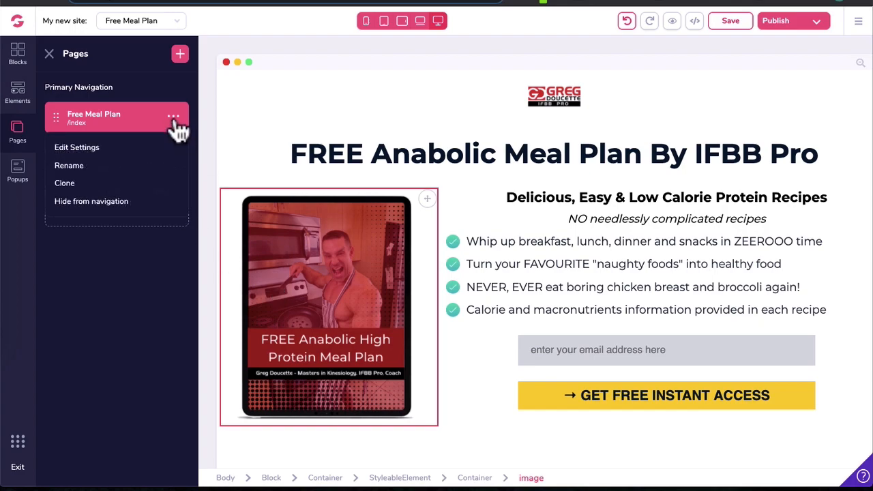
{"action": "left_click", "coordinate": [82, 148]}
{"action": "triple_click", "coordinate": [115, 106]}
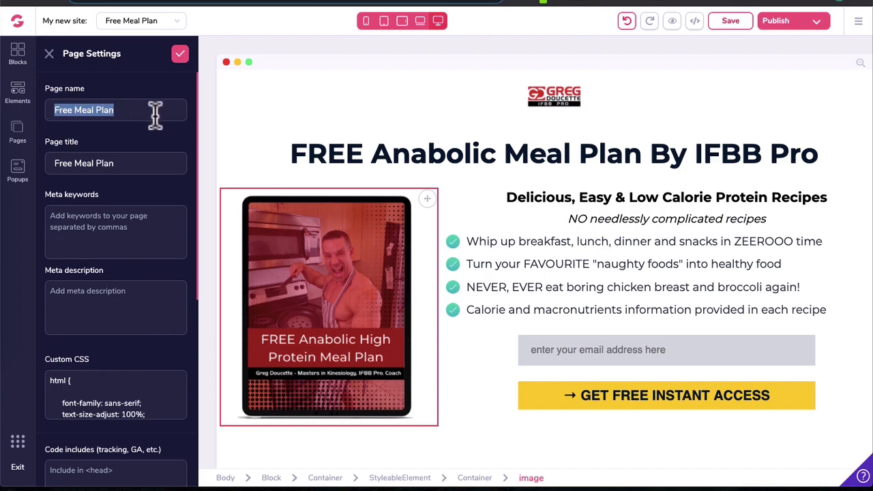
{"action": "left_click", "coordinate": [124, 158]}
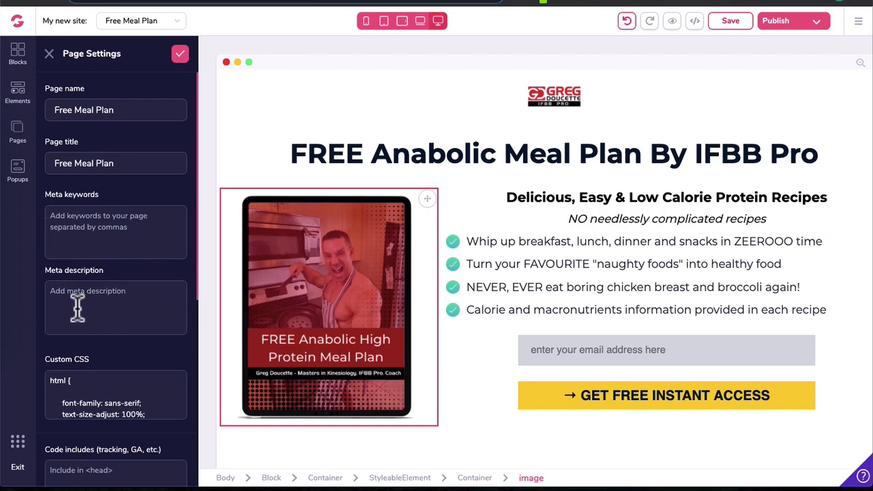
{"action": "left_click", "coordinate": [180, 54]}
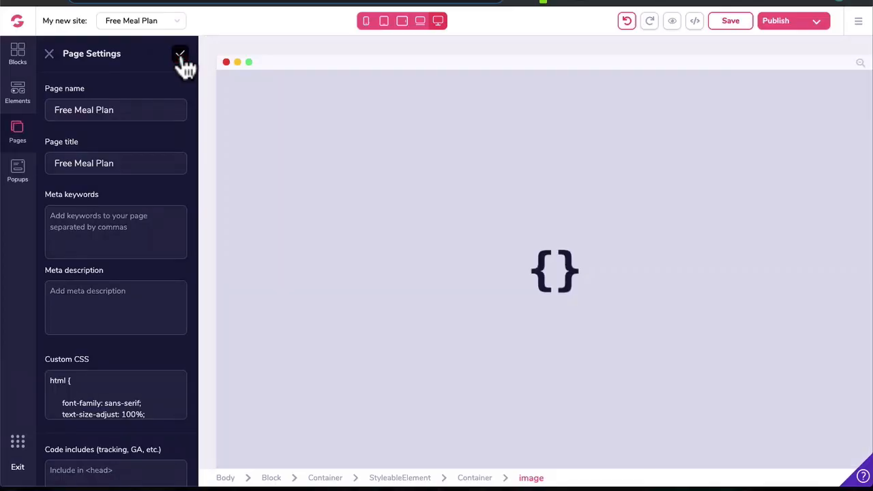
- Add the wireframe footer block with copyright text and navigation links below the opt-in section
{"action": "left_click", "coordinate": [19, 57]}
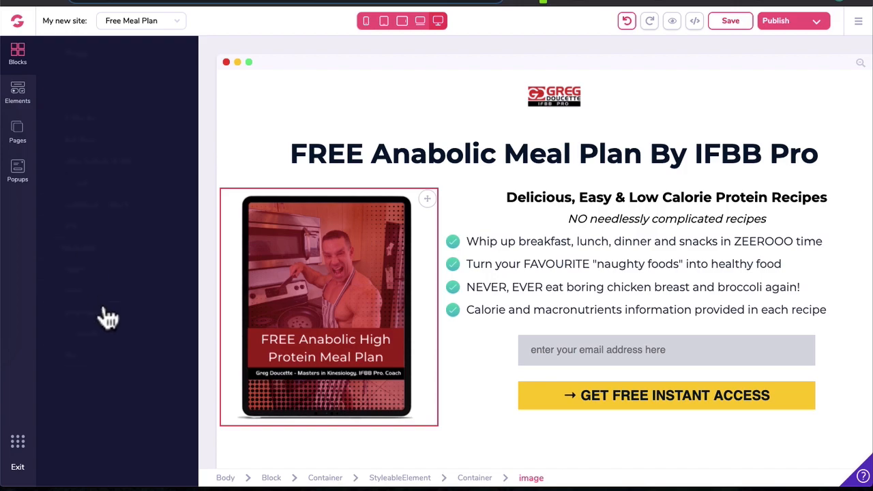
{"action": "scroll", "coordinate": [489, 426], "scroll_direction": "down", "scroll_amount": 3}
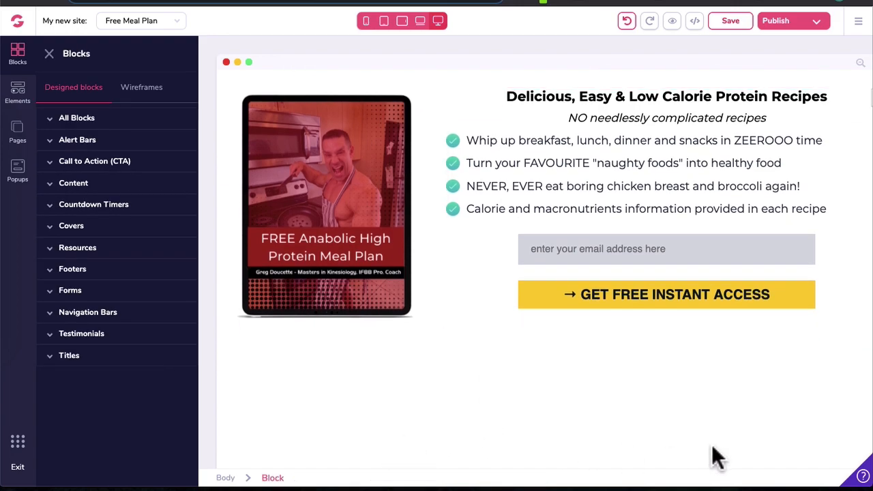
{"action": "left_click", "coordinate": [101, 314]}
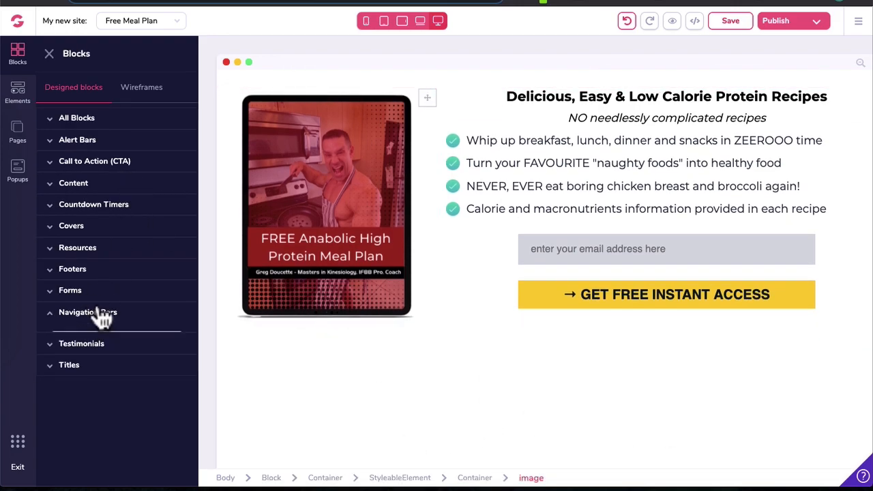
{"action": "scroll", "coordinate": [132, 390], "scroll_direction": "down", "scroll_amount": 2}
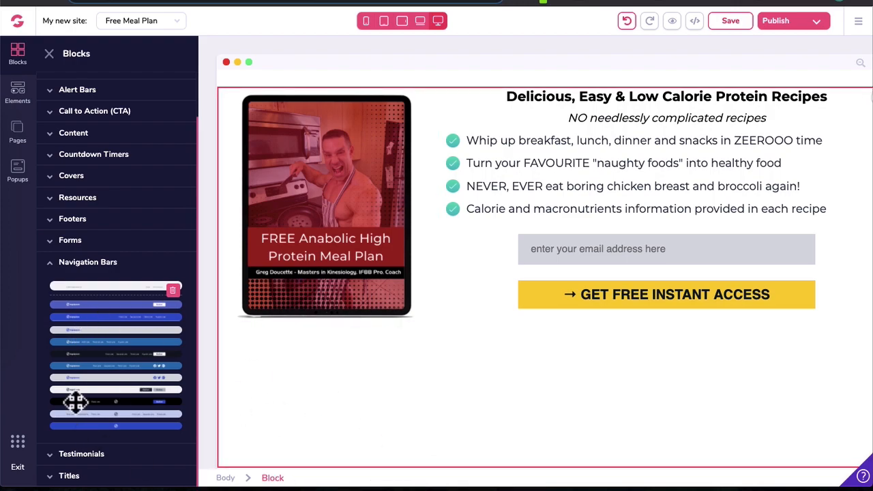
{"action": "scroll", "coordinate": [72, 393], "scroll_direction": "up", "scroll_amount": 2}
{"action": "left_click", "coordinate": [141, 99]}
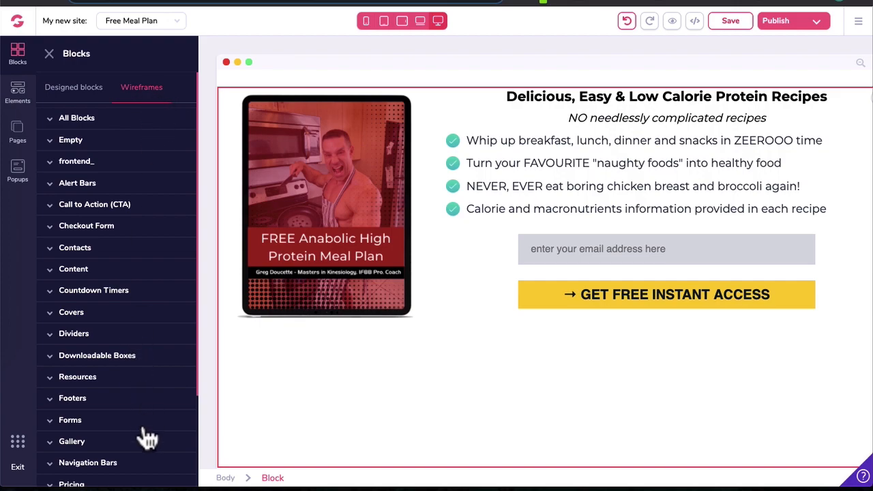
{"action": "scroll", "coordinate": [136, 410], "scroll_direction": "down", "scroll_amount": 3}
{"action": "left_click", "coordinate": [77, 282]}
{"action": "scroll", "coordinate": [107, 341], "scroll_direction": "down", "scroll_amount": 3}
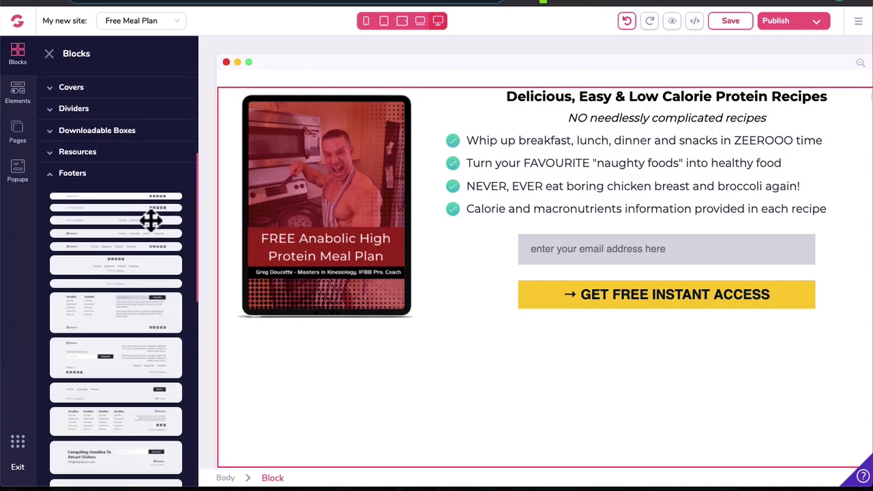
{"action": "left_click_drag", "start_coordinate": [149, 218], "coordinate": [456, 373]}
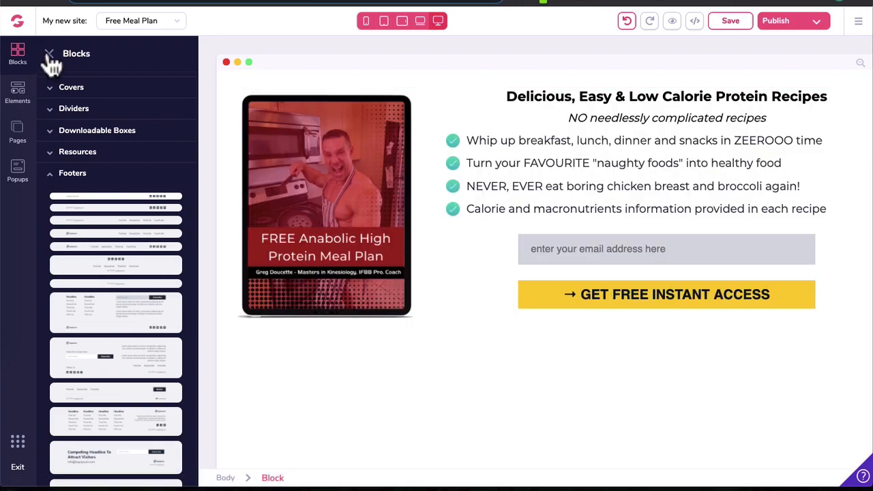
{"action": "left_click", "coordinate": [50, 56]}
- Set the text size of the footer's navigation menu to 1rem
{"action": "scroll", "coordinate": [409, 376], "scroll_direction": "down", "scroll_amount": 2}
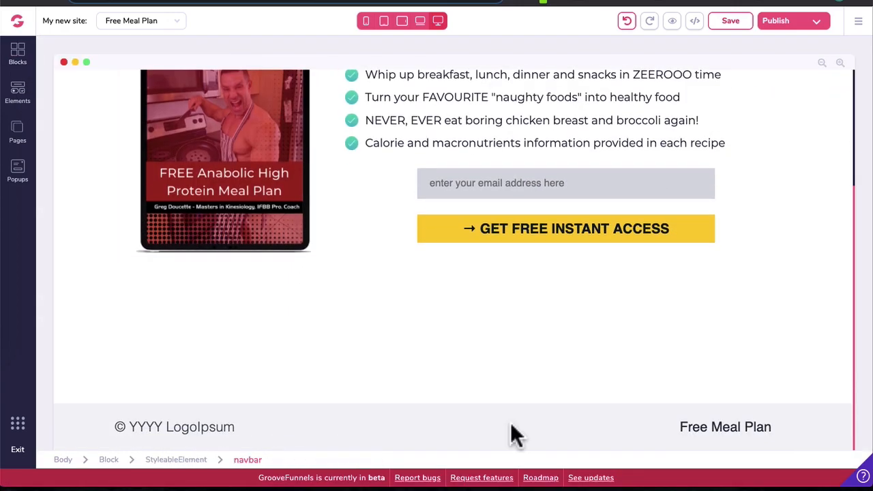
{"action": "left_click", "coordinate": [724, 438]}
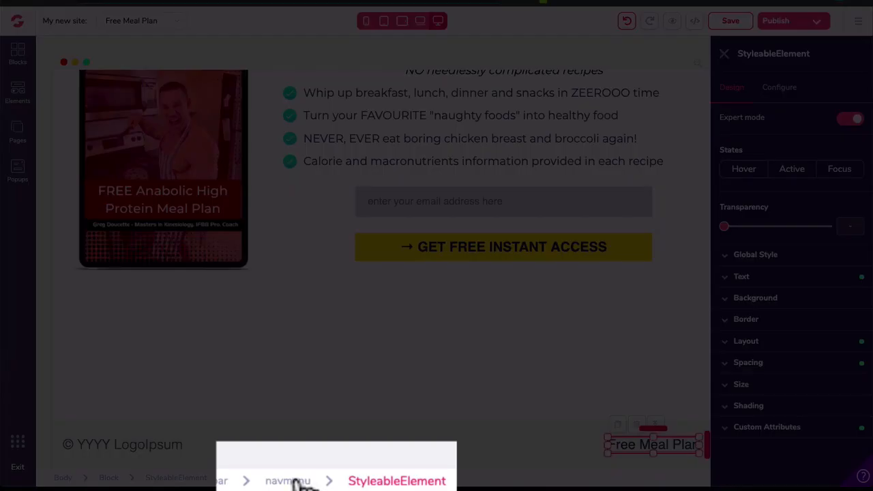
{"action": "left_click", "coordinate": [298, 482]}
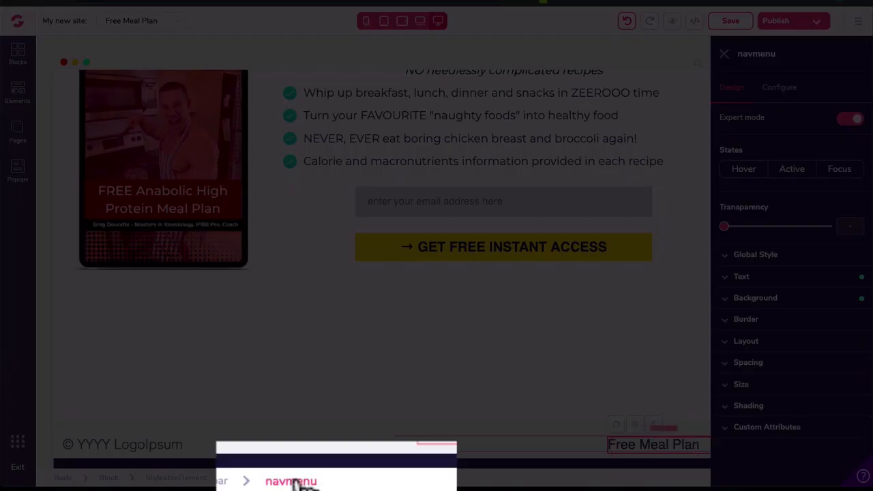
{"action": "left_click", "coordinate": [753, 279]}
{"action": "left_click_drag", "start_coordinate": [774, 343], "coordinate": [764, 345]}
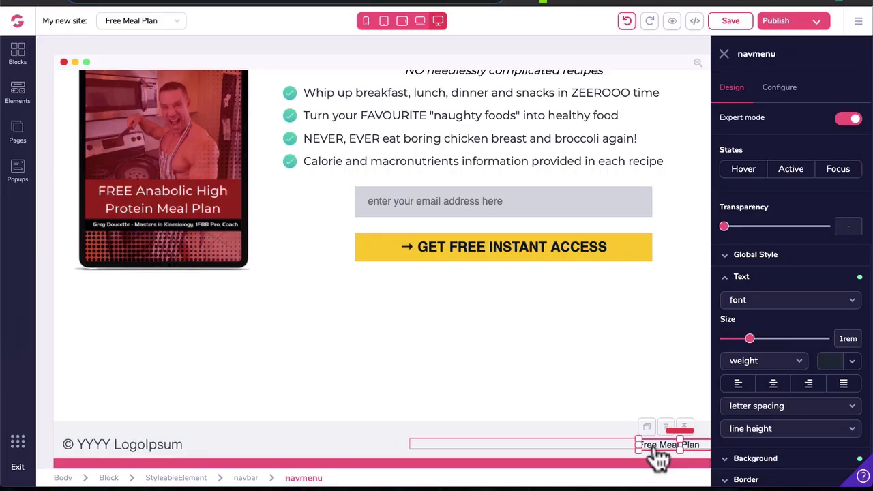
- Set the footer copyright text size to 1rem and change its wording to "© 2020 Yourdomain.com"
{"action": "left_click", "coordinate": [146, 447]}
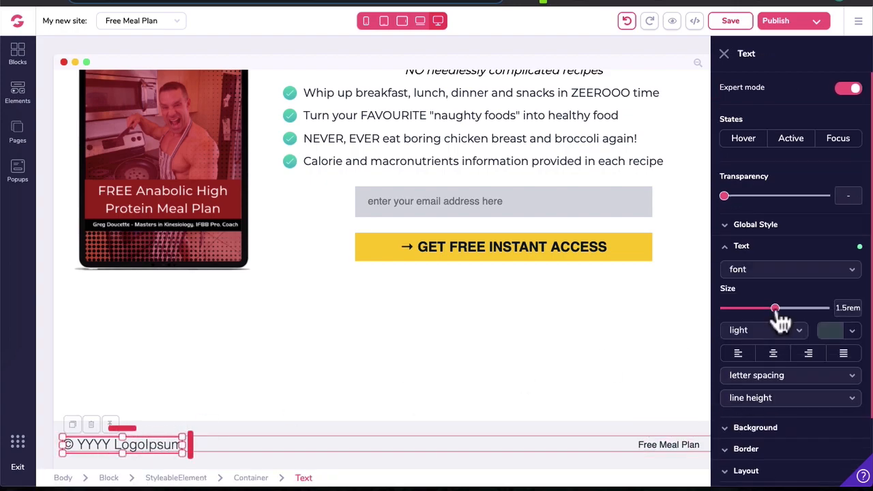
{"action": "left_click_drag", "start_coordinate": [776, 309], "coordinate": [750, 310]}
{"action": "double_click", "coordinate": [124, 447]}
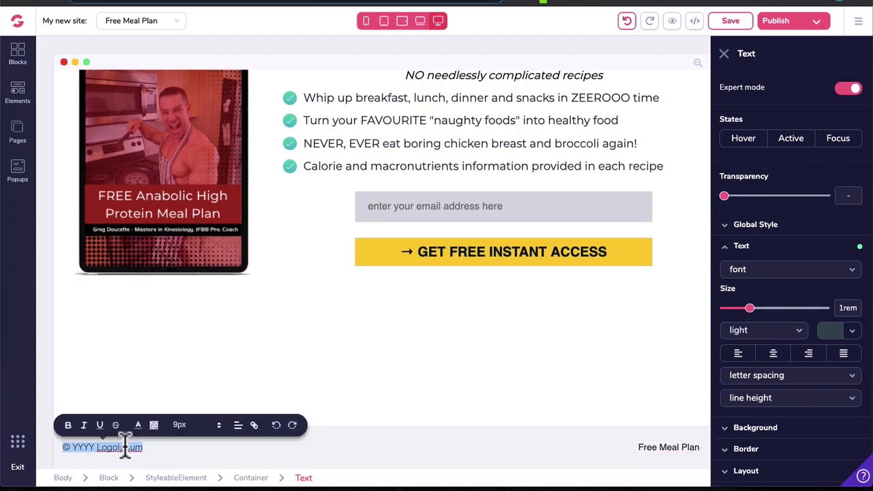
{"action": "left_click", "coordinate": [73, 450]}
{"action": "left_click_drag", "start_coordinate": [75, 448], "coordinate": [140, 447]}
{"action": "type", "text": "2020 Y"}
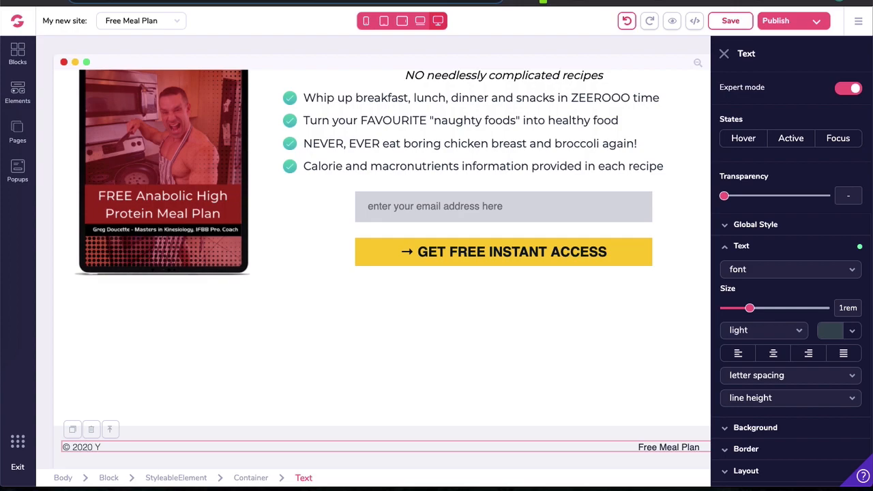
{"action": "type", "text": "ourdomain.com"}
- Change the footer copyright text's font to montserrat
{"action": "double_click", "coordinate": [154, 447]}
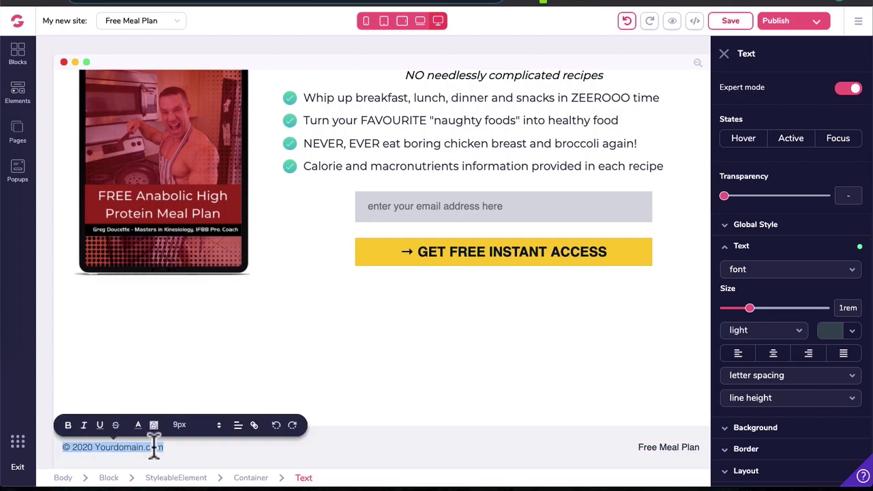
{"action": "left_click", "coordinate": [775, 271]}
{"action": "left_click", "coordinate": [761, 375]}
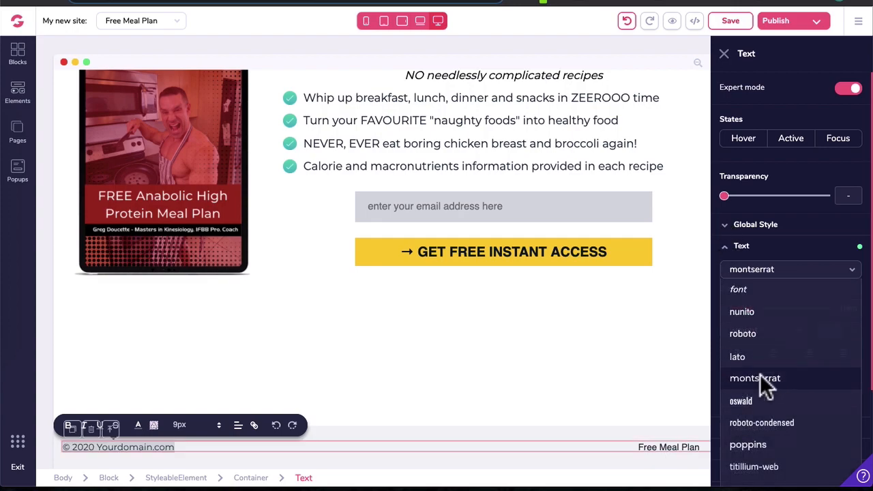
- Change the font of the footer's navigation menu to montserrat
{"action": "left_click", "coordinate": [670, 448]}
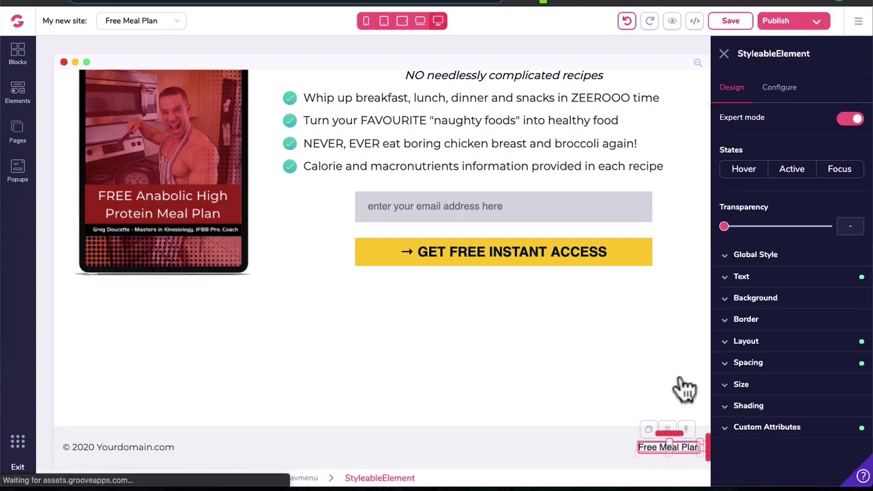
{"action": "left_click", "coordinate": [304, 478]}
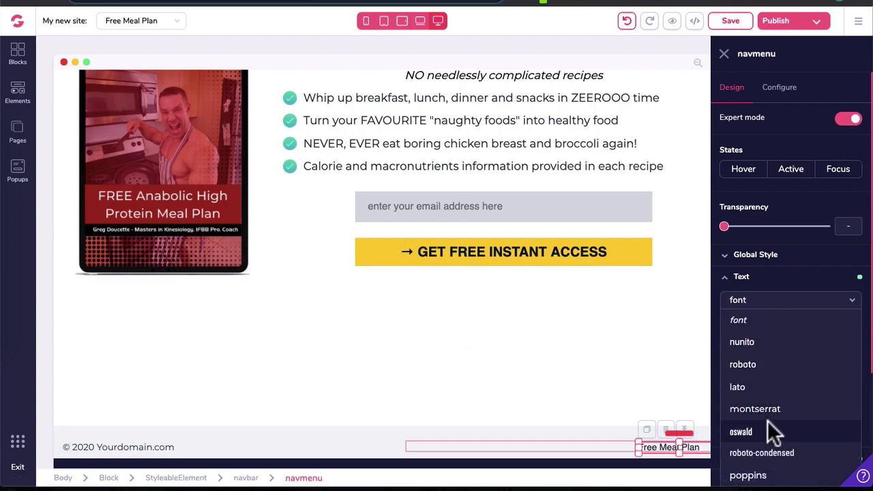
{"action": "left_click", "coordinate": [767, 405]}
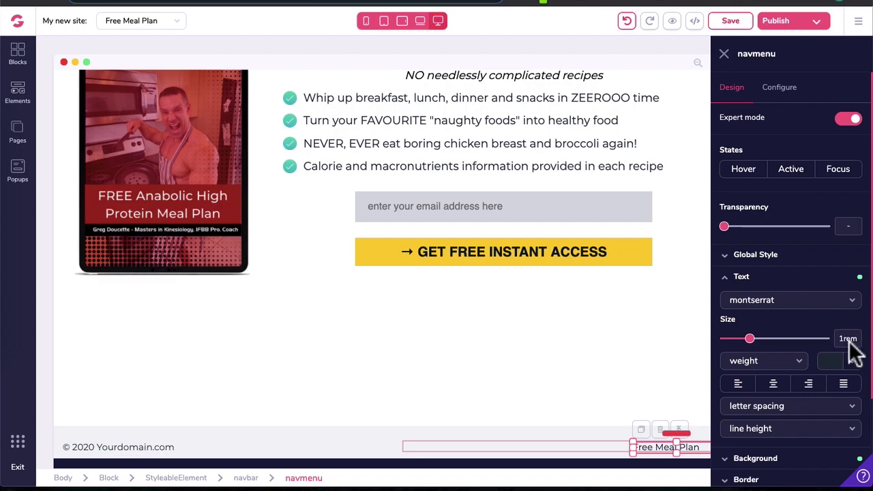
- Check the footer block's spacing and background colour settings
{"action": "left_click", "coordinate": [297, 457]}
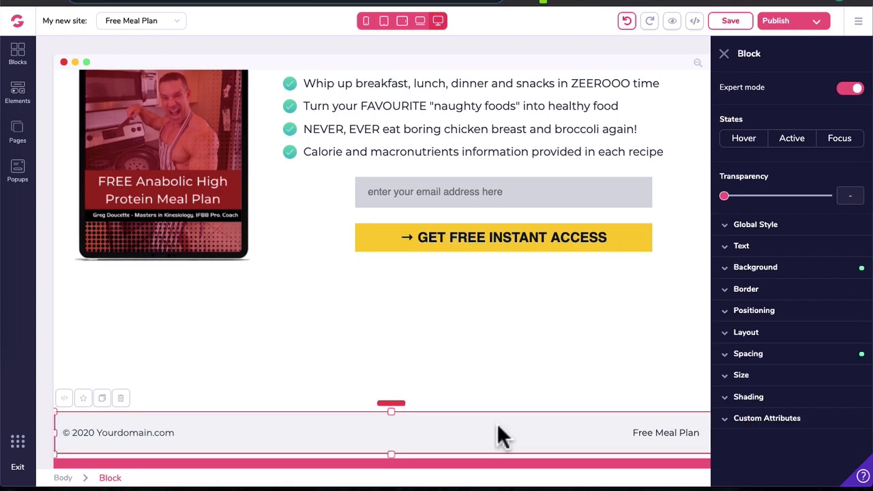
{"action": "left_click", "coordinate": [787, 356]}
{"action": "scroll", "coordinate": [793, 409], "scroll_direction": "down", "scroll_amount": 1}
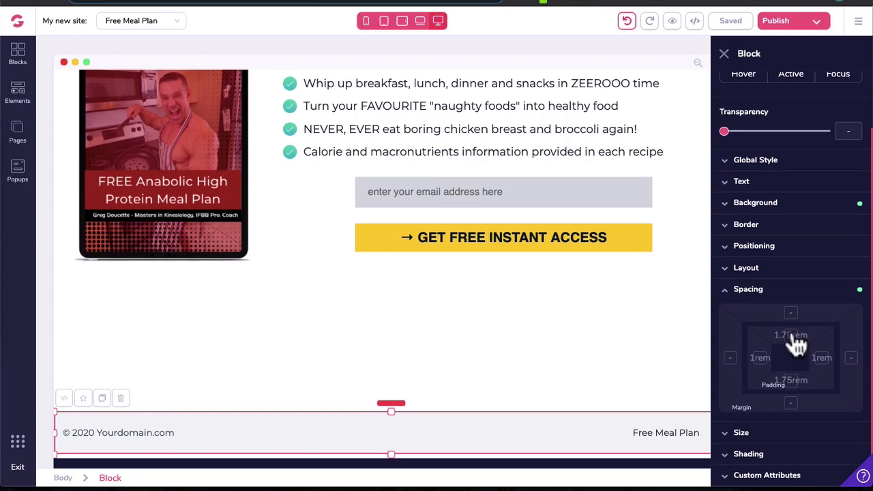
{"action": "left_click", "coordinate": [784, 204]}
{"action": "left_click", "coordinate": [845, 229]}
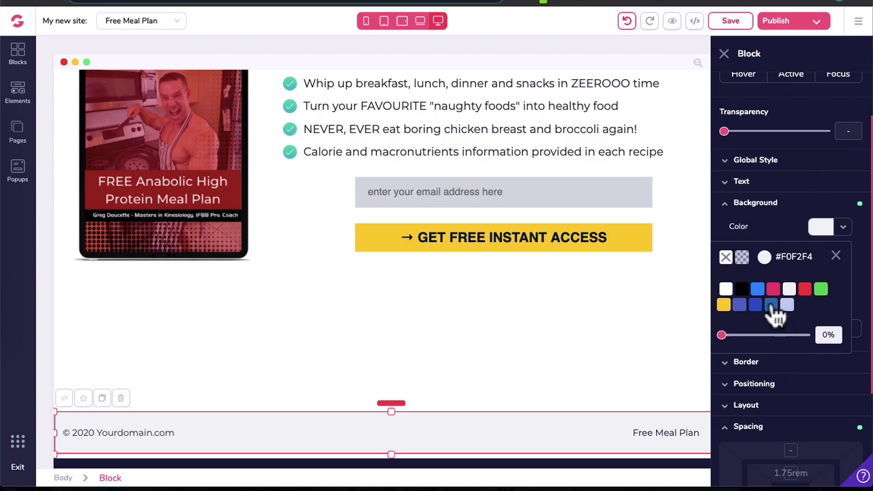
{"action": "left_click", "coordinate": [836, 257]}
- Save the Free Meal Plan page and close the block settings
{"action": "left_click", "coordinate": [531, 436]}
{"action": "scroll", "coordinate": [530, 437], "scroll_direction": "down", "scroll_amount": 2}
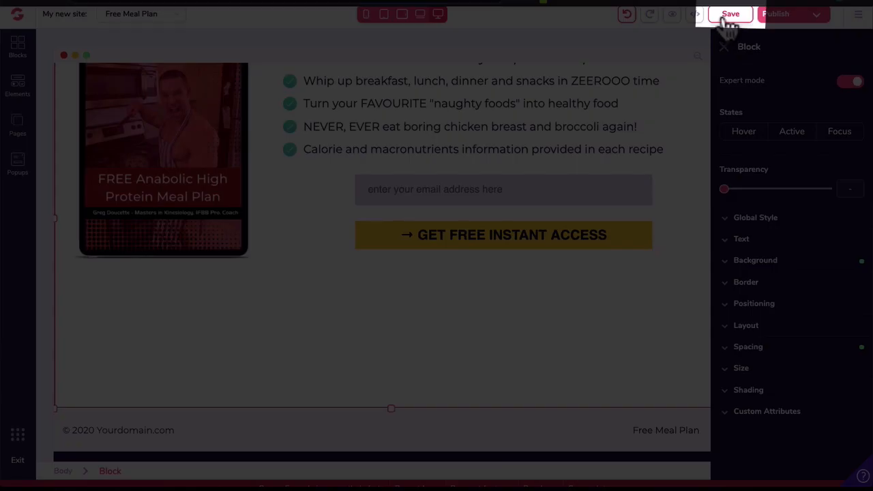
{"action": "left_click", "coordinate": [730, 15]}
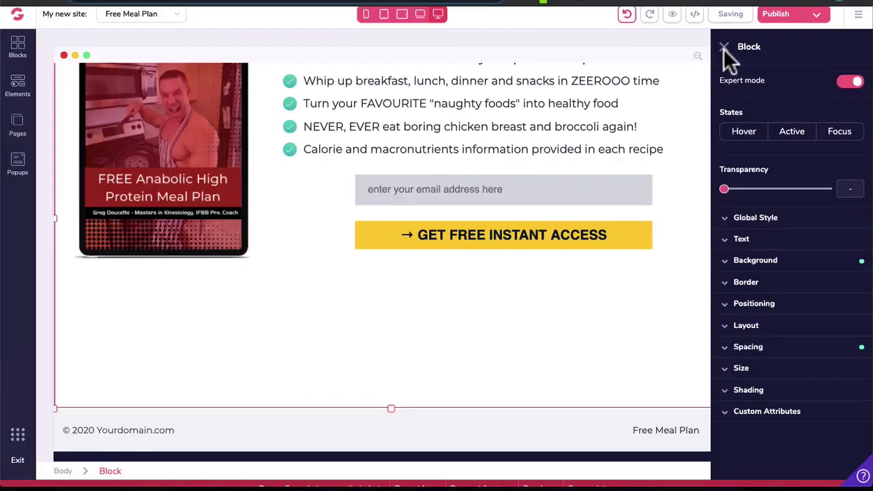
{"action": "left_click", "coordinate": [724, 47]}
- Review the reference thank-you page and clone the Free Meal Plan page as its starting point
{"action": "left_click", "coordinate": [213, 164]}
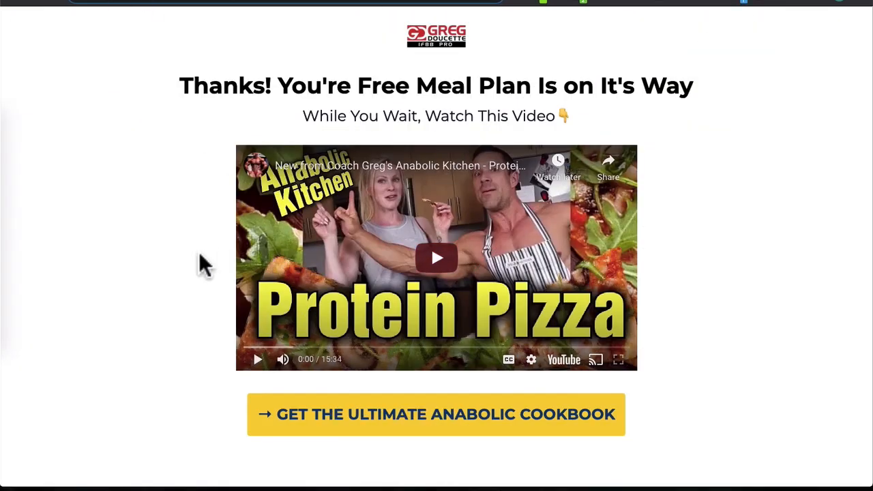
{"action": "scroll", "coordinate": [205, 267], "scroll_direction": "down", "scroll_amount": 1}
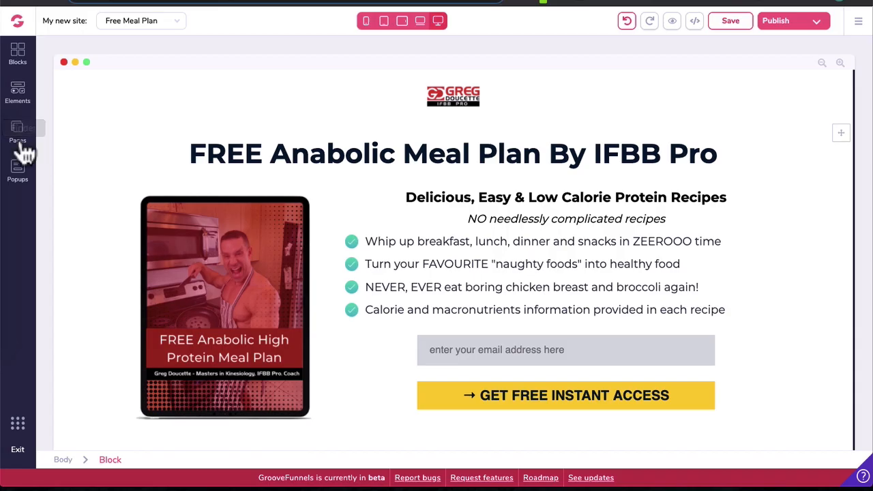
{"action": "left_click", "coordinate": [18, 136]}
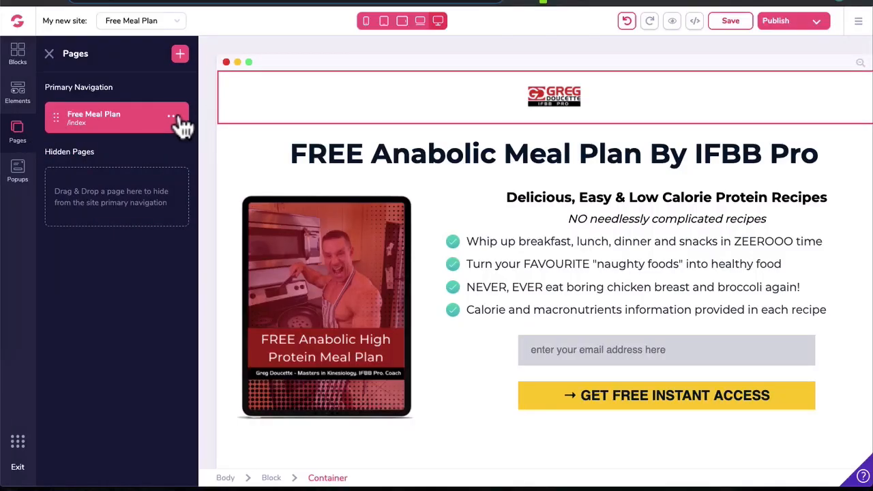
{"action": "left_click", "coordinate": [179, 117]}
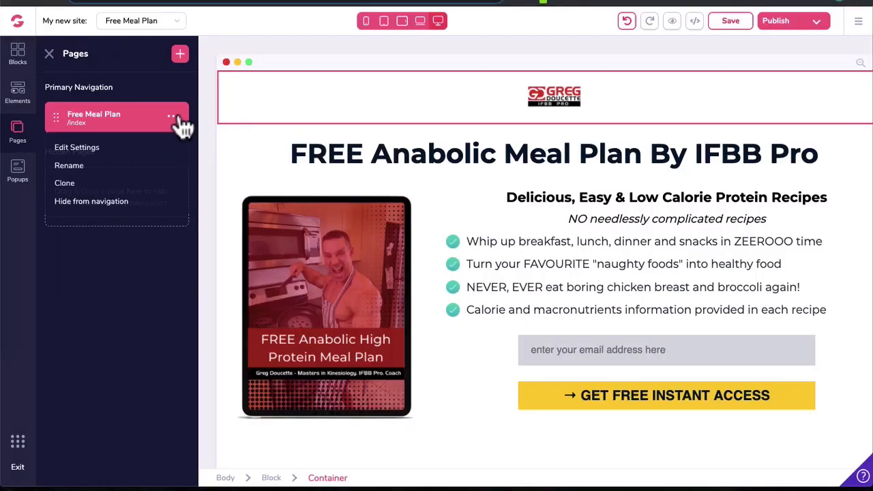
{"action": "left_click", "coordinate": [66, 184]}
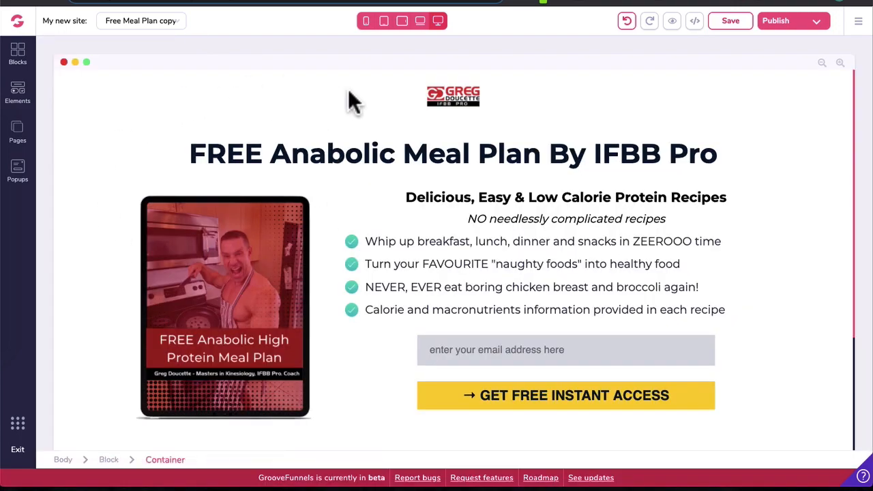
- Set the cloned page's name to "Thankyou, Free Meal Plan" and its URL to "typ-mealplan2"
{"action": "left_click", "coordinate": [20, 136]}
{"action": "left_click", "coordinate": [172, 154]}
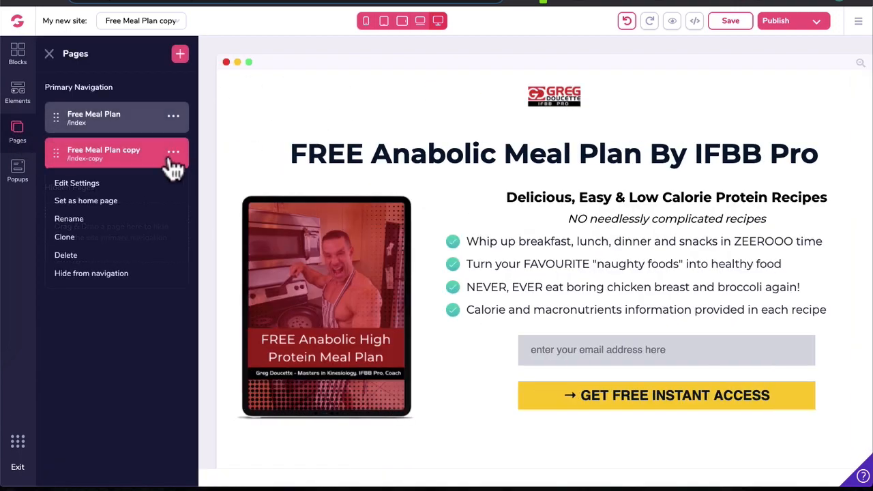
{"action": "left_click", "coordinate": [80, 185]}
{"action": "triple_click", "coordinate": [109, 110]}
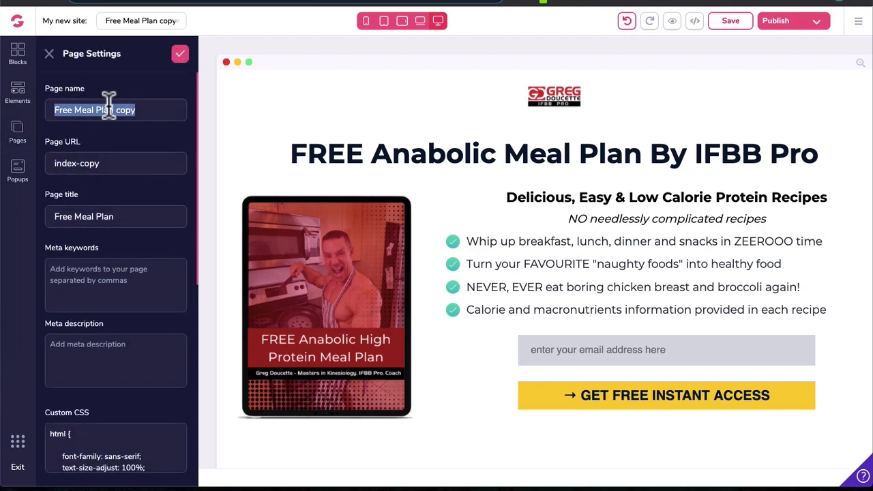
{"action": "type", "text": "Thankyou,"}
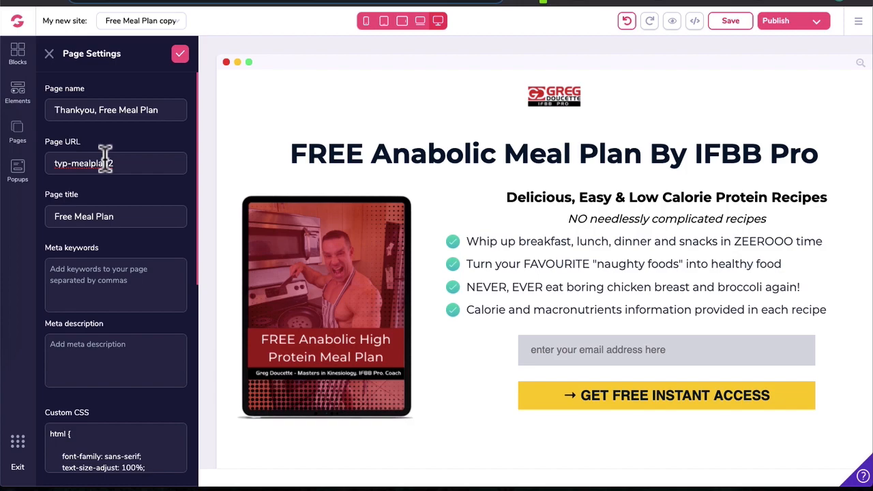
{"action": "key", "text": "Tab"}
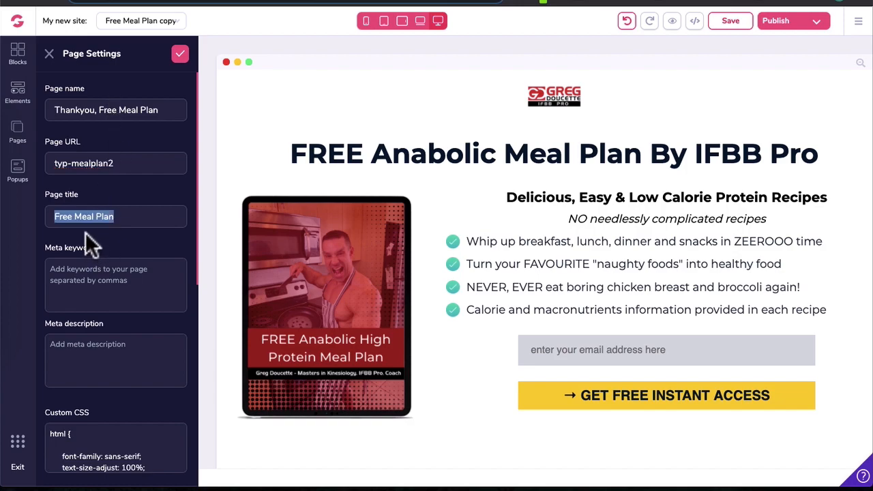
- Reuse the page name "Thankyou, Free Meal Plan" as the page title and apply the page settings
{"action": "left_click", "coordinate": [122, 109]}
{"action": "key", "text": "ctrl+a"}
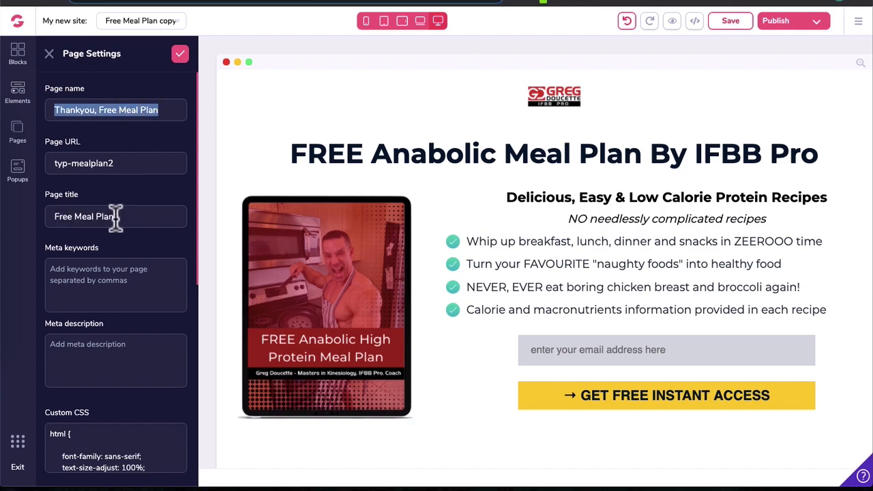
{"action": "double_click", "coordinate": [115, 217]}
{"action": "key", "text": "ctrl+a"}
{"action": "key", "text": "ctrl+v"}
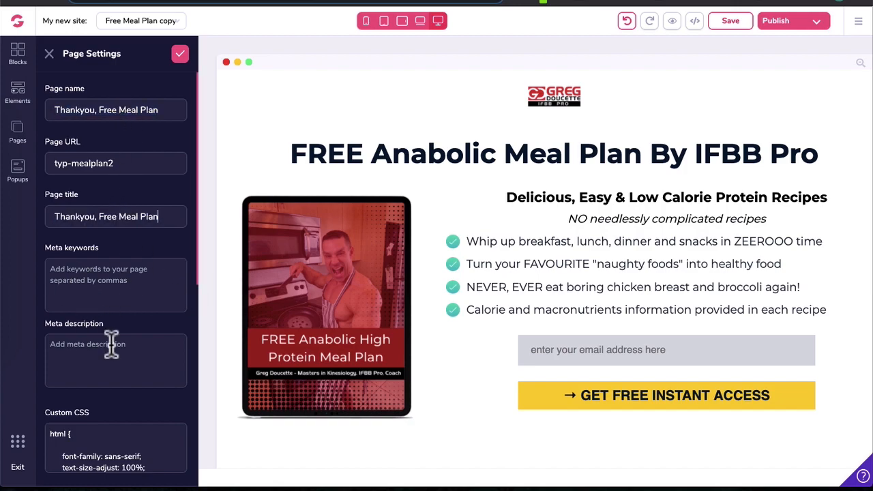
{"action": "left_click", "coordinate": [180, 54]}
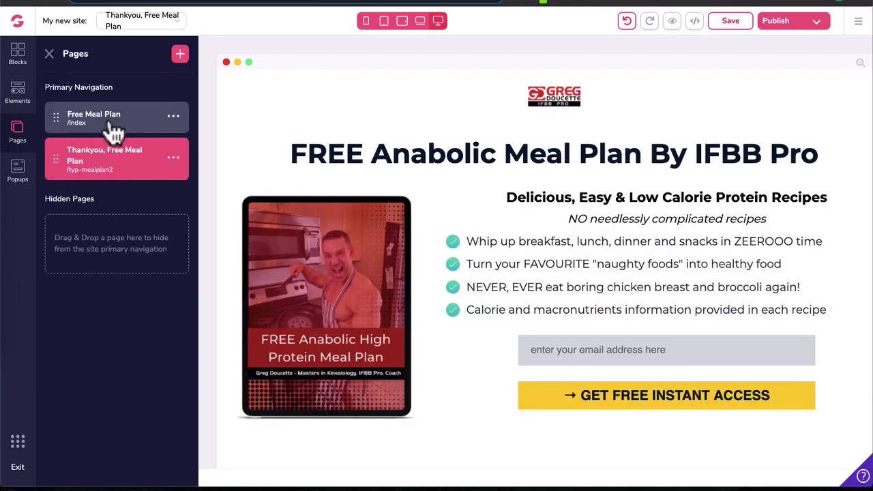
- View the original Free Meal Plan page, and return to the "Thankyou, Free Meal Plan" page
{"action": "left_click", "coordinate": [112, 130]}
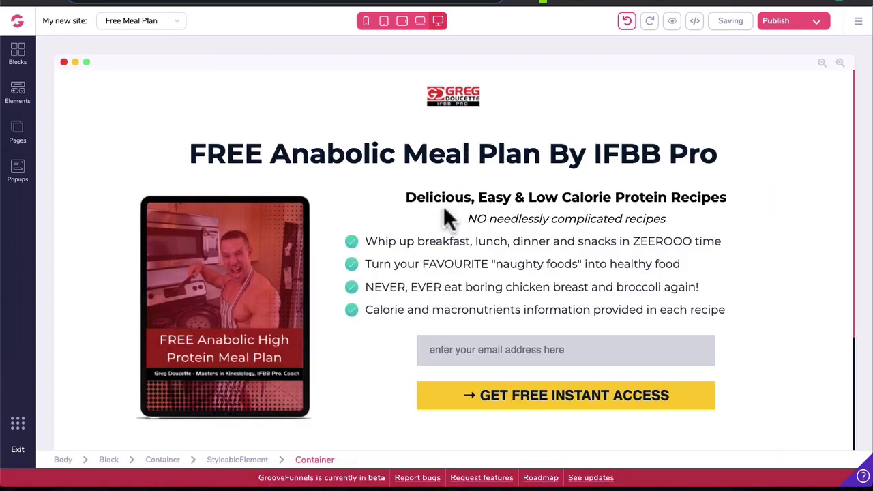
{"action": "left_click", "coordinate": [20, 135]}
{"action": "left_click", "coordinate": [135, 164]}
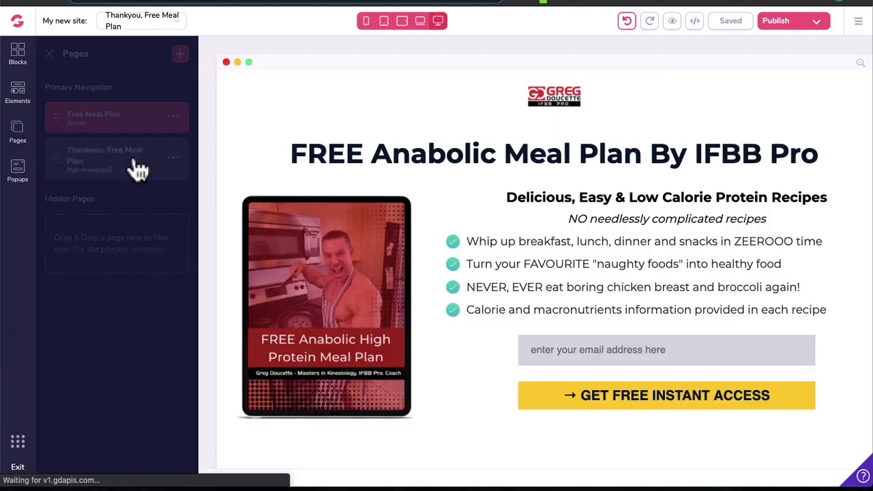
- Delete the whole block containing the tablet image, bullet list and opt-in form from the thank-you page
{"action": "left_click", "coordinate": [214, 258]}
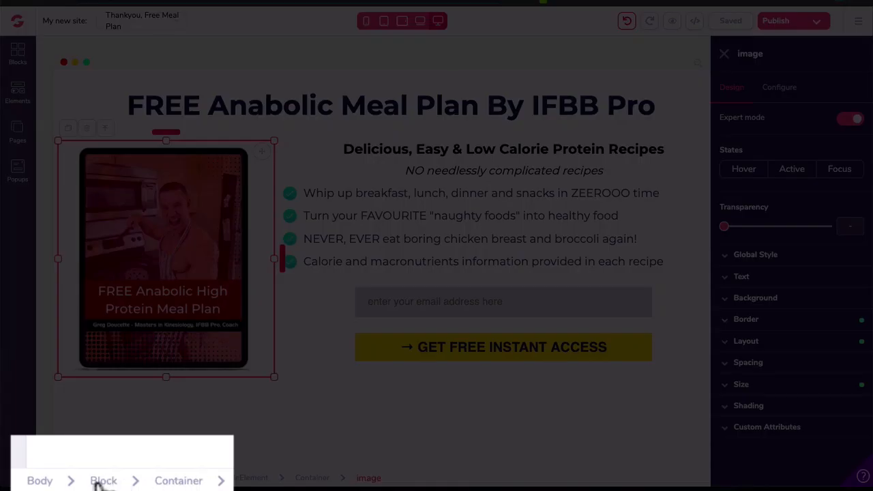
{"action": "left_click", "coordinate": [109, 478]}
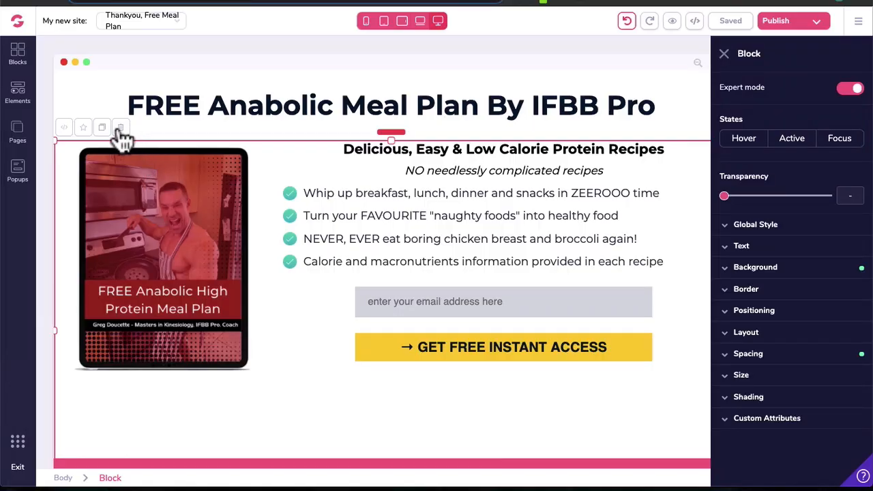
{"action": "left_click", "coordinate": [119, 127]}
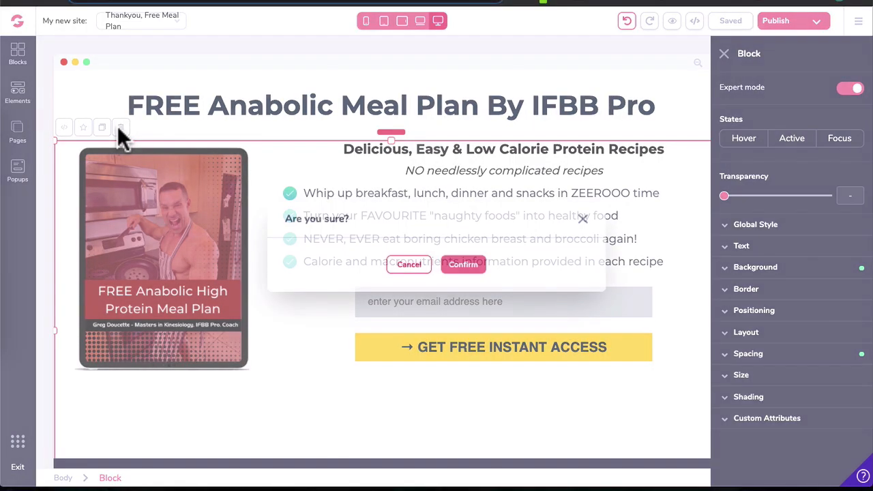
{"action": "left_click", "coordinate": [462, 269]}
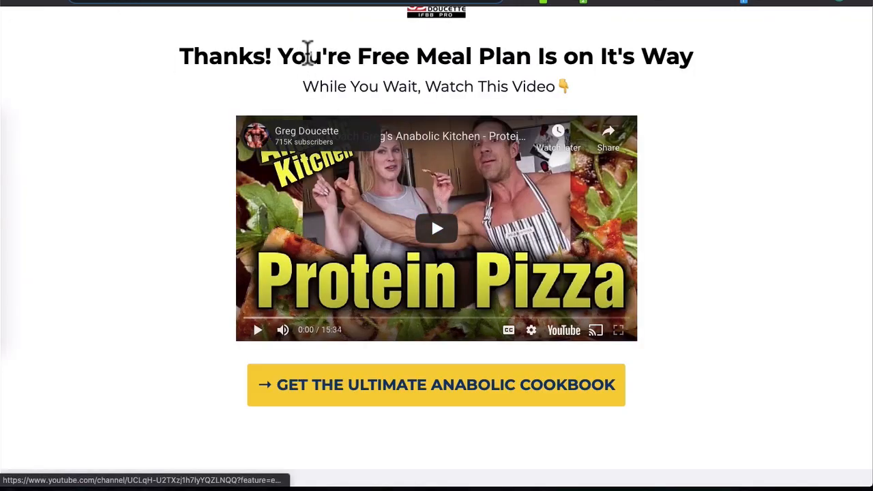
- Replace the page headline with "Thanks! You're Free Meal Plan Is on It's Way" copied from the reference page
{"action": "triple_click", "coordinate": [307, 53]}
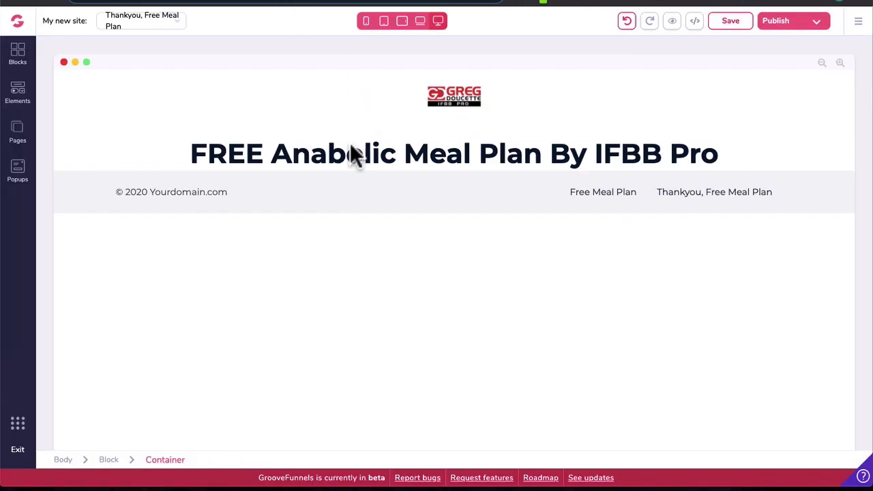
{"action": "triple_click", "coordinate": [333, 152]}
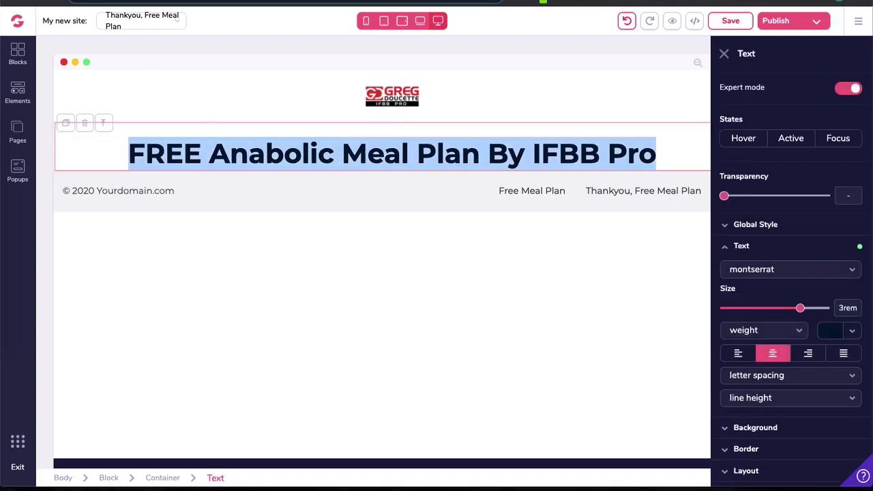
{"action": "key", "text": "ctrl+v"}
{"action": "left_click", "coordinate": [722, 53]}
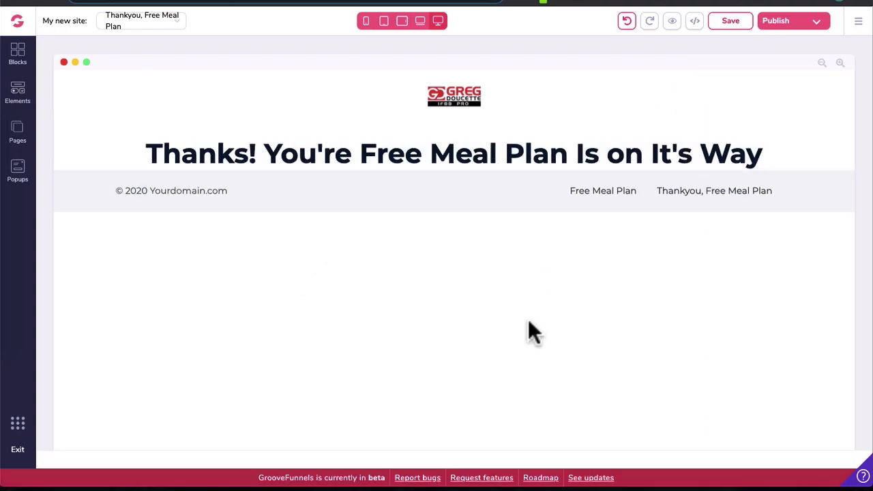
- Insert an empty container wireframe block between the headline and the footer
{"action": "left_click", "coordinate": [19, 55]}
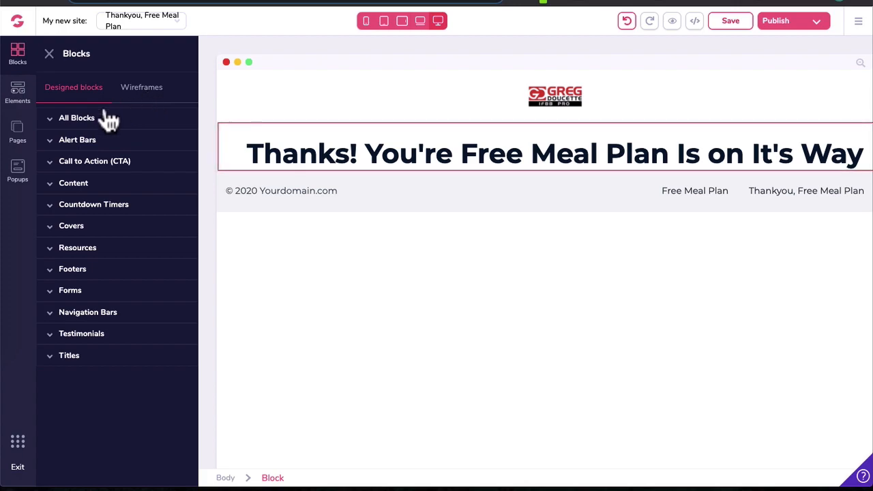
{"action": "left_click", "coordinate": [141, 87]}
{"action": "left_click", "coordinate": [87, 150]}
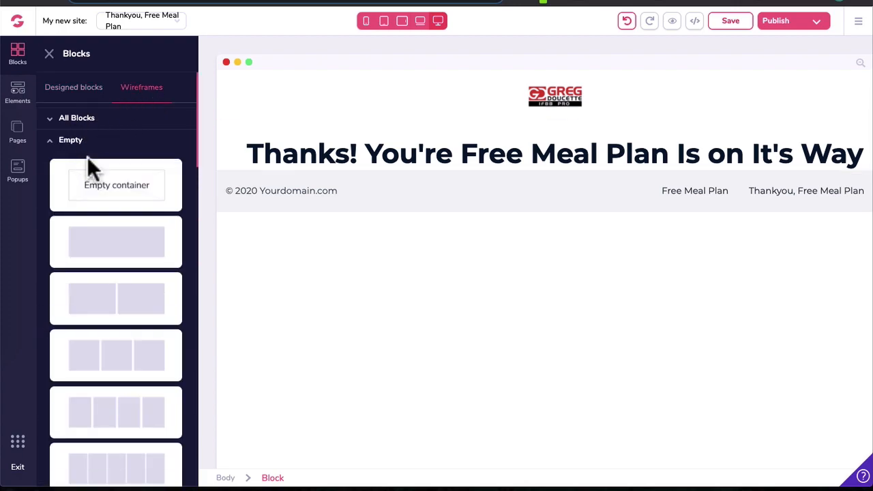
{"action": "left_click_drag", "start_coordinate": [102, 179], "coordinate": [375, 266]}
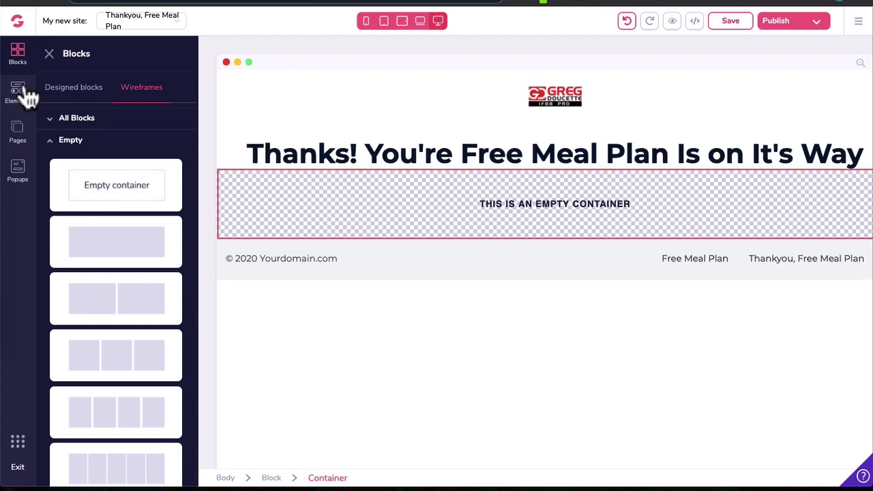
- Add a YouTube video element to the empty container below the headline
{"action": "left_click", "coordinate": [19, 90]}
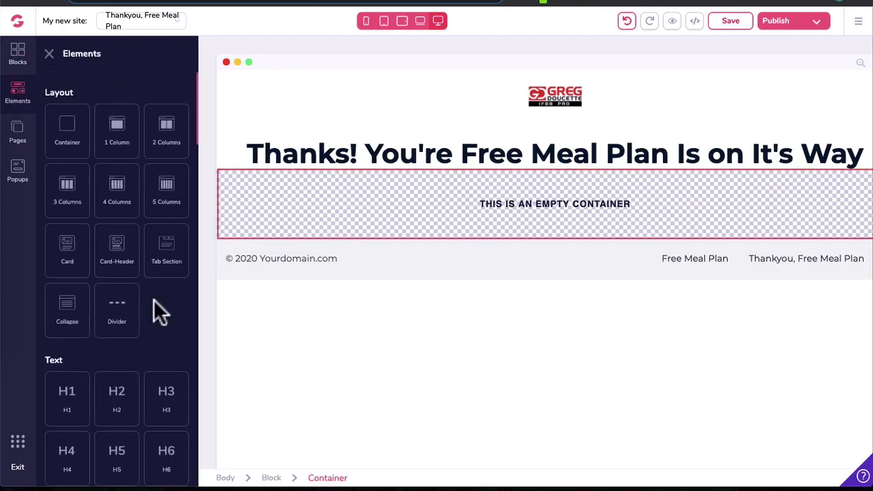
{"action": "scroll", "coordinate": [158, 314], "scroll_direction": "down", "scroll_amount": 10}
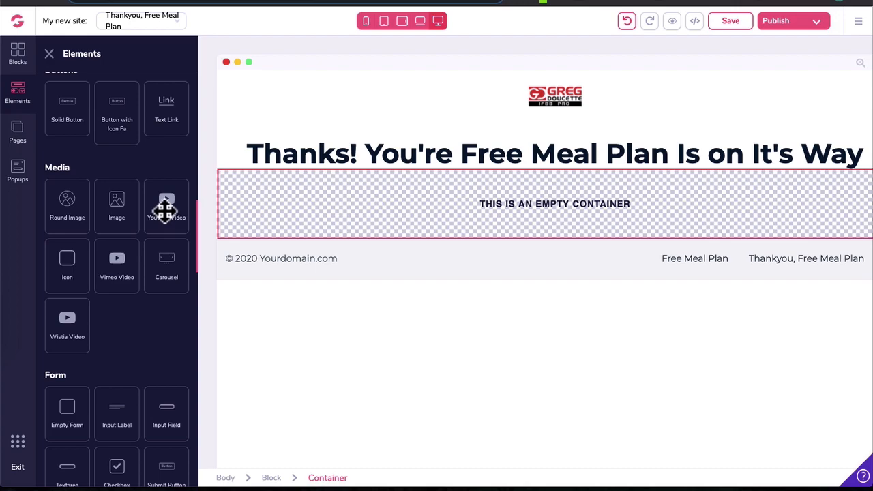
{"action": "left_click_drag", "start_coordinate": [157, 201], "coordinate": [350, 329]}
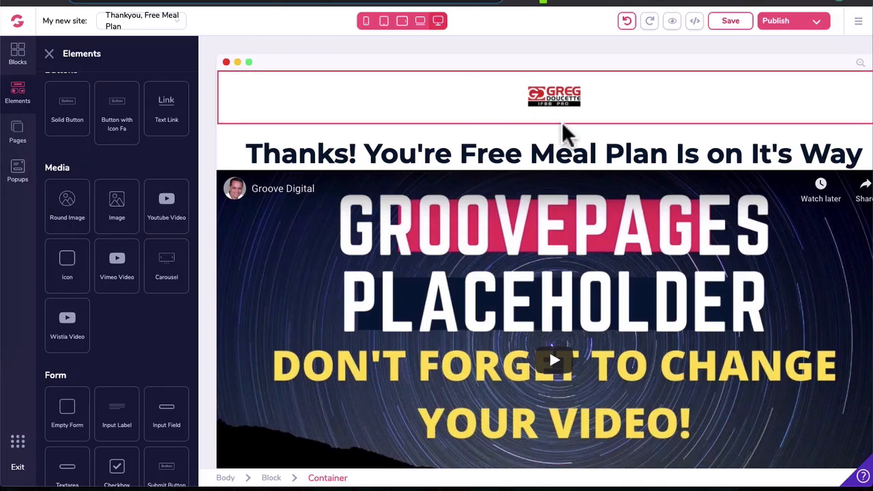
- Duplicate the headline and replace the lower copy with "While You Wait, Watch This Video👇" copied from the reference page
{"action": "left_click", "coordinate": [575, 151]}
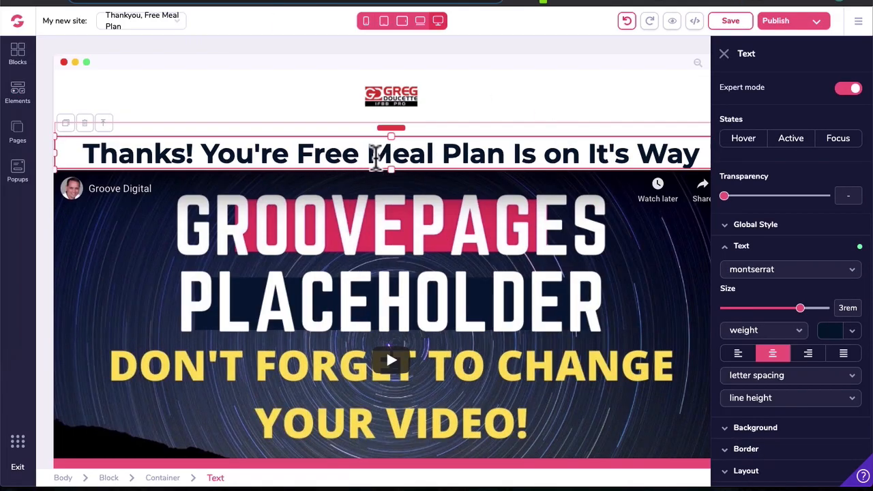
{"action": "left_click", "coordinate": [65, 123]}
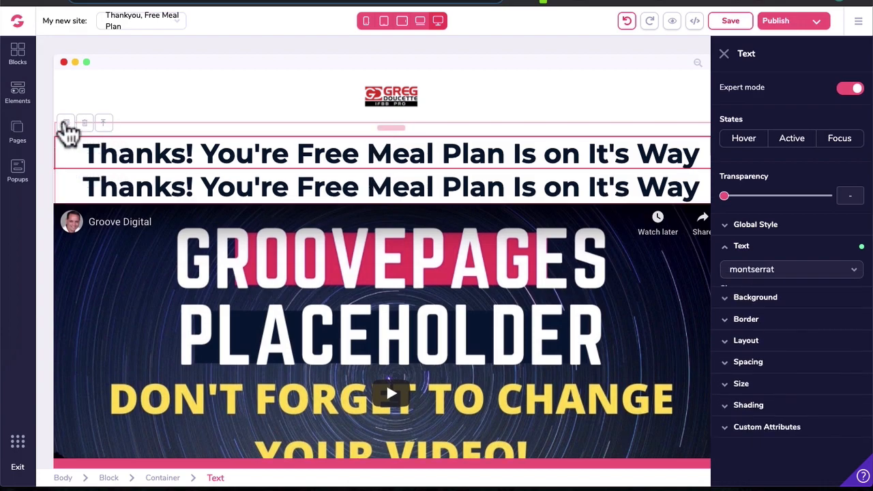
{"action": "double_click", "coordinate": [280, 186]}
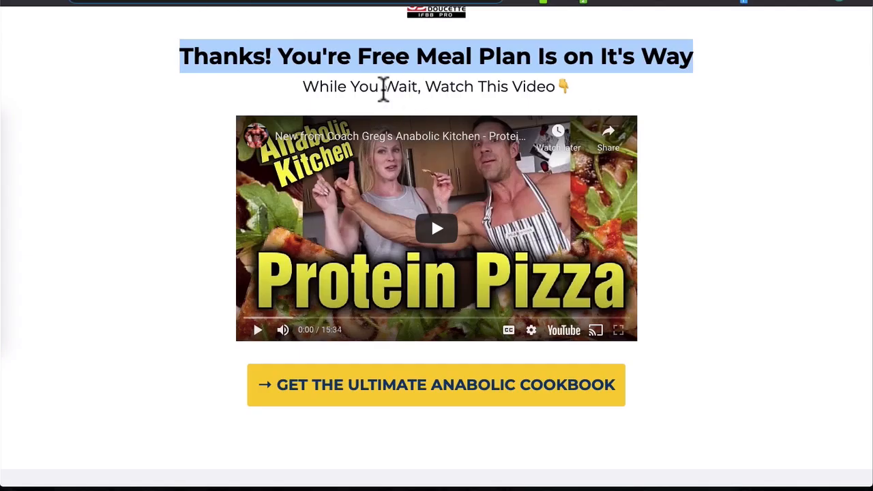
{"action": "triple_click", "coordinate": [384, 88]}
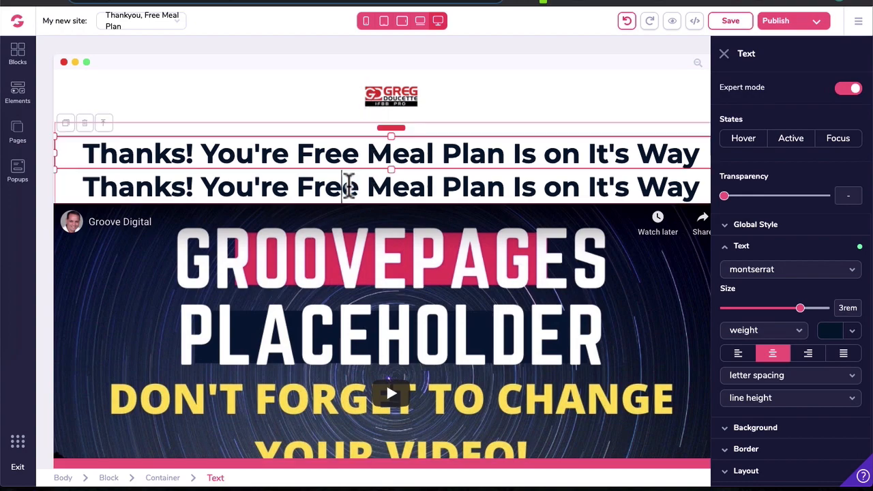
{"action": "type", "text": "While You Wait, Watch This Video👇"}
- Set the subheadline's text size to 1.5rem and its weight to normal
{"action": "left_click", "coordinate": [390, 191]}
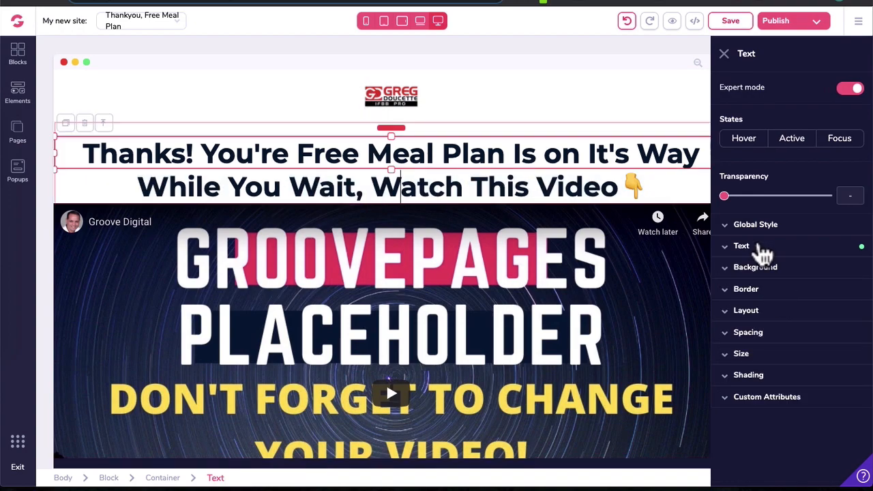
{"action": "left_click", "coordinate": [763, 248]}
{"action": "left_click_drag", "start_coordinate": [797, 315], "coordinate": [775, 309]}
{"action": "left_click", "coordinate": [752, 331]}
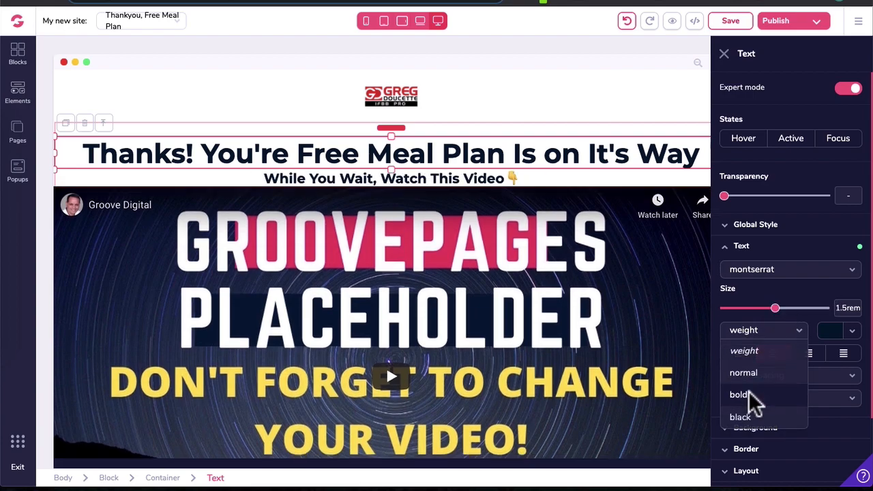
{"action": "left_click", "coordinate": [748, 375]}
- Set the line height of both the headline and the subheadline to loose
{"action": "left_click", "coordinate": [562, 156]}
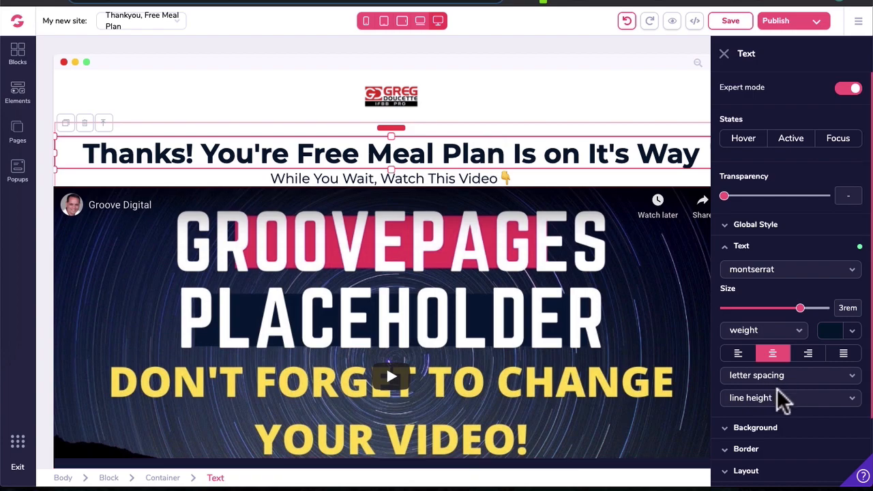
{"action": "left_click", "coordinate": [780, 401]}
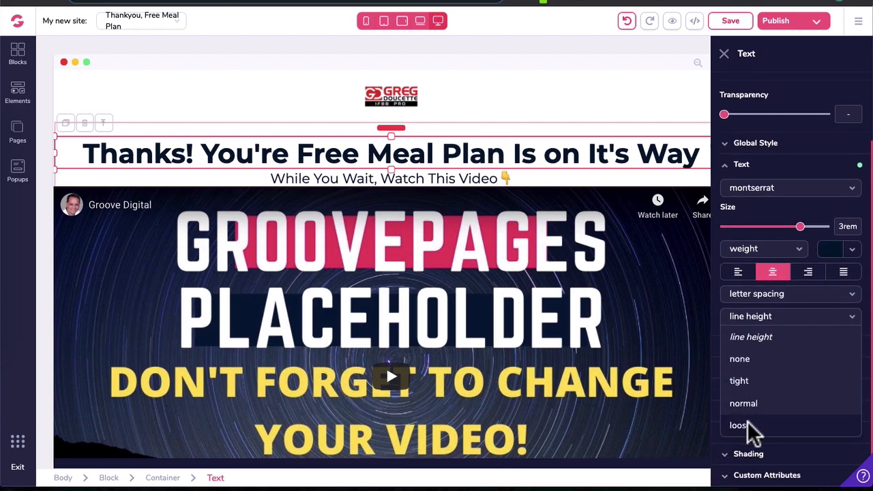
{"action": "left_click", "coordinate": [740, 425]}
{"action": "left_click", "coordinate": [459, 199]}
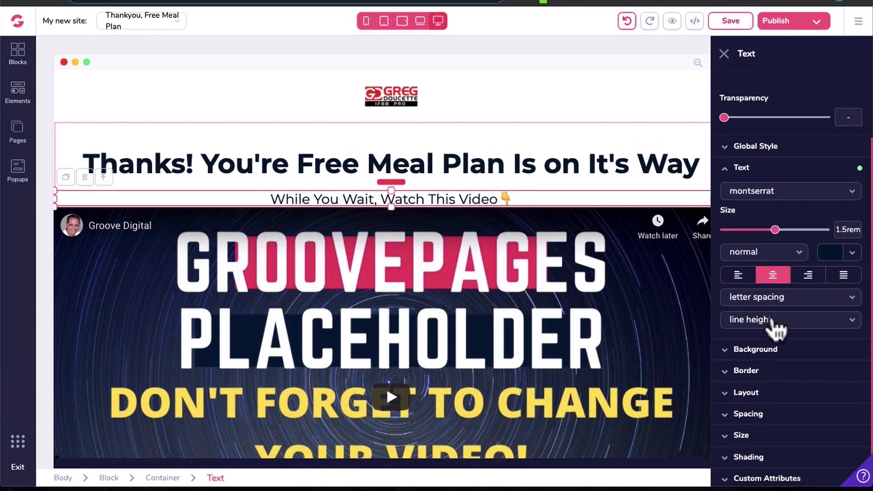
{"action": "left_click", "coordinate": [782, 328]}
{"action": "left_click", "coordinate": [746, 427]}
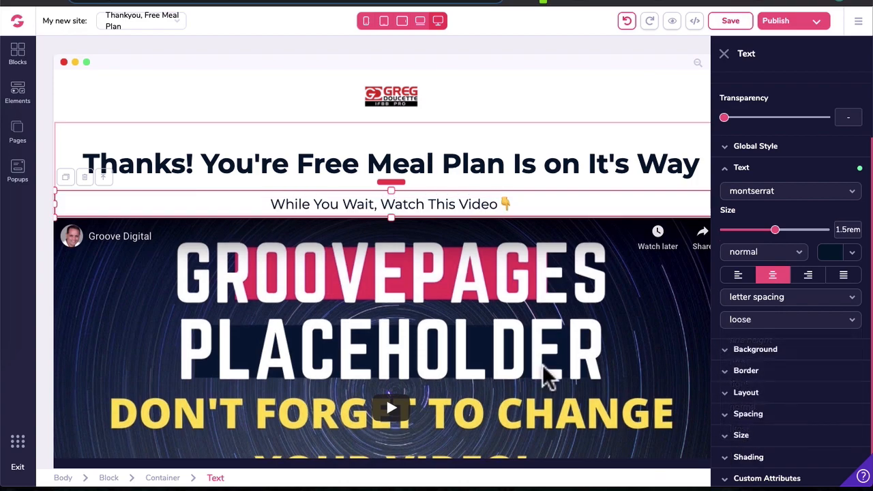
- Copy the reference page's video URL and update the YouTube element to use only its video ID, EEHyY3dukic
{"action": "scroll", "coordinate": [538, 310], "scroll_direction": "down", "scroll_amount": 2}
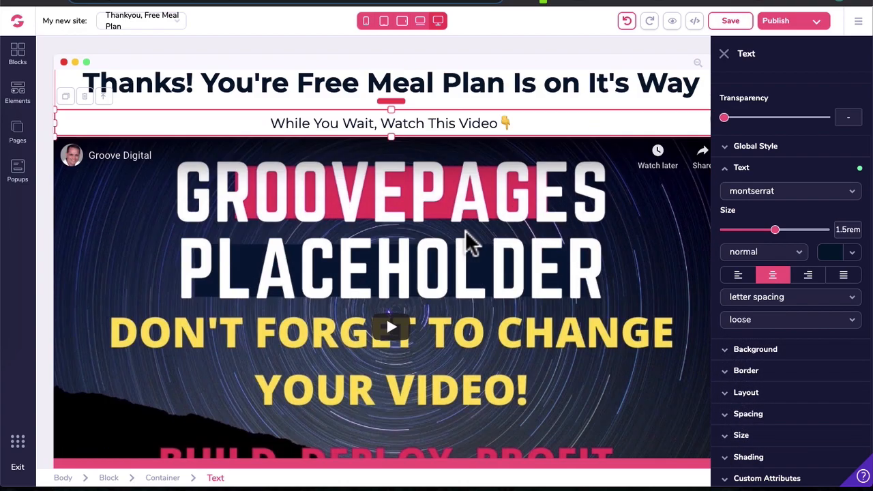
{"action": "left_click", "coordinate": [468, 244]}
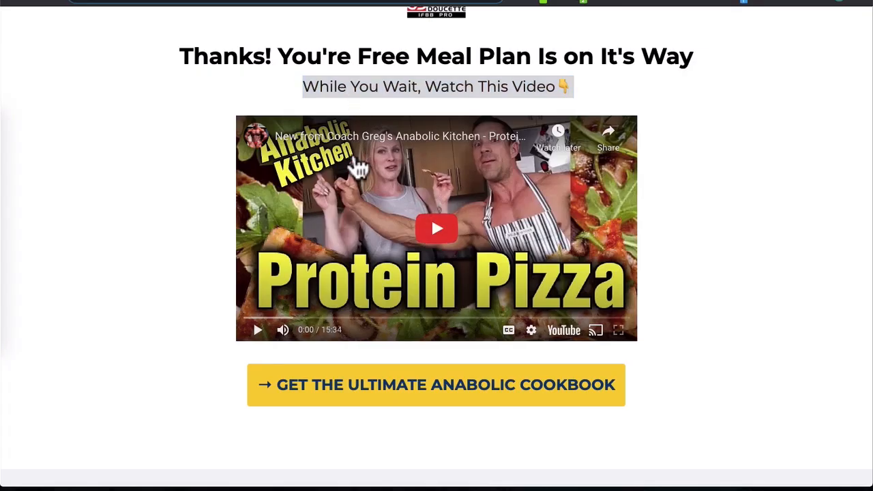
{"action": "right_click", "coordinate": [356, 164]}
{"action": "left_click", "coordinate": [411, 204]}
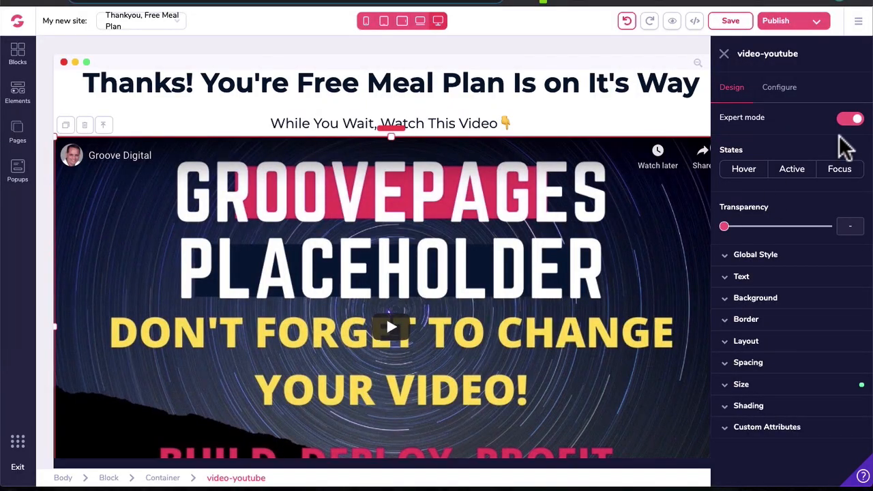
{"action": "left_click", "coordinate": [779, 87]}
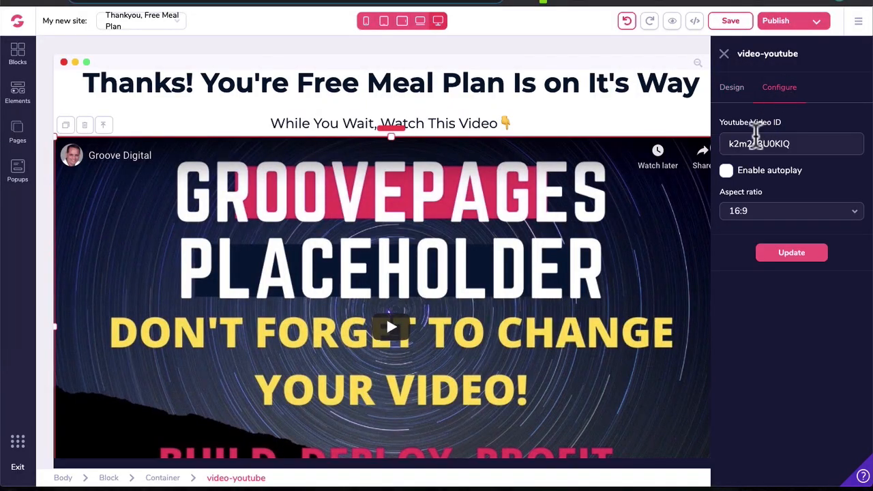
{"action": "double_click", "coordinate": [763, 144]}
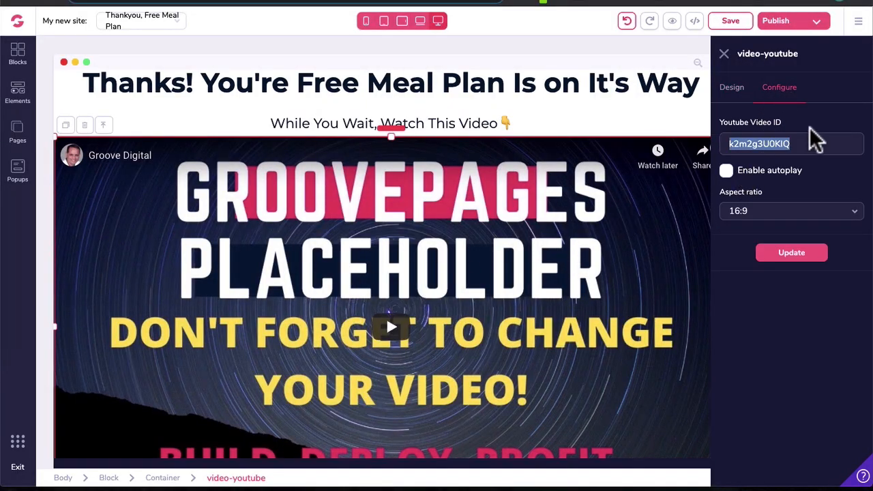
{"action": "key", "text": "ctrl+v"}
{"action": "left_click_drag", "start_coordinate": [796, 143], "coordinate": [720, 144]}
{"action": "key", "text": "BackSpace"}
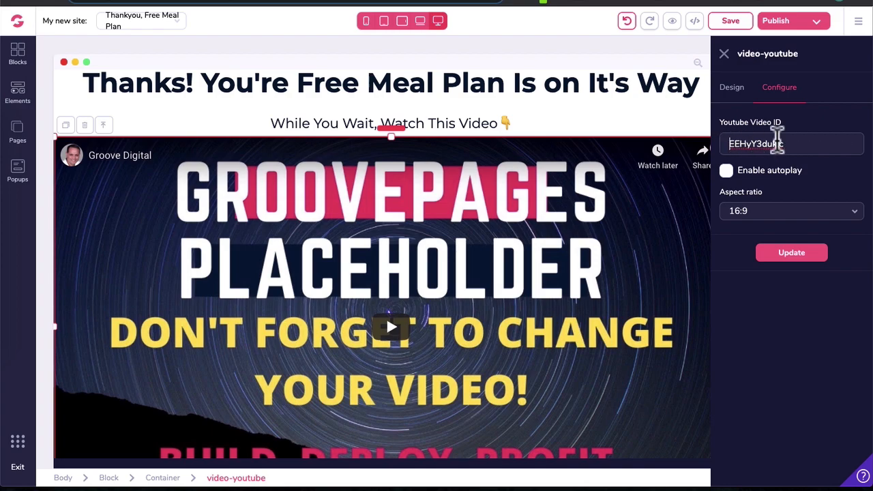
{"action": "left_click", "coordinate": [803, 252]}
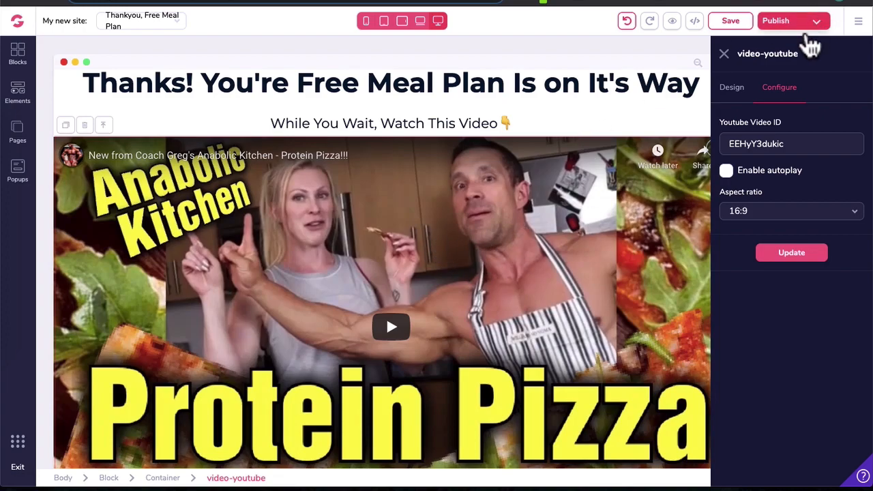
- Reduce the YouTube video's width to 75% relative to its parent
{"action": "left_click", "coordinate": [723, 53]}
{"action": "scroll", "coordinate": [369, 221], "scroll_direction": "up", "scroll_amount": 3}
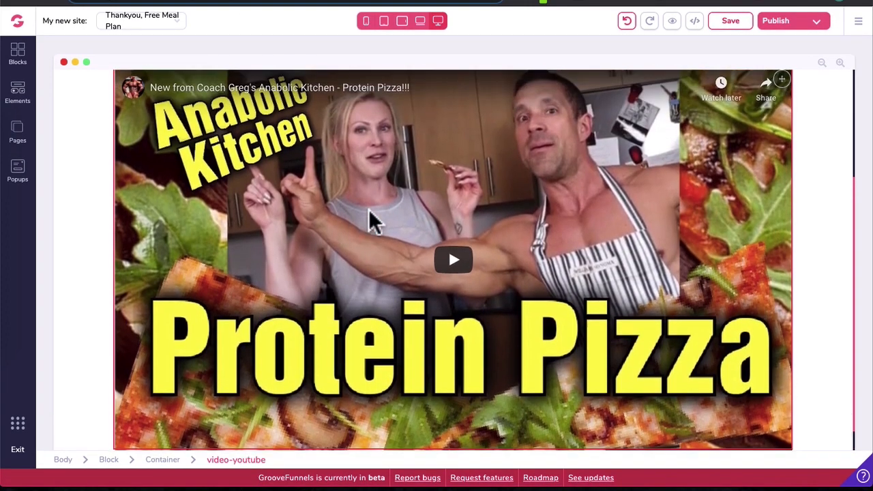
{"action": "scroll", "coordinate": [368, 221], "scroll_direction": "down", "scroll_amount": 3}
{"action": "scroll", "coordinate": [382, 215], "scroll_direction": "up", "scroll_amount": 2}
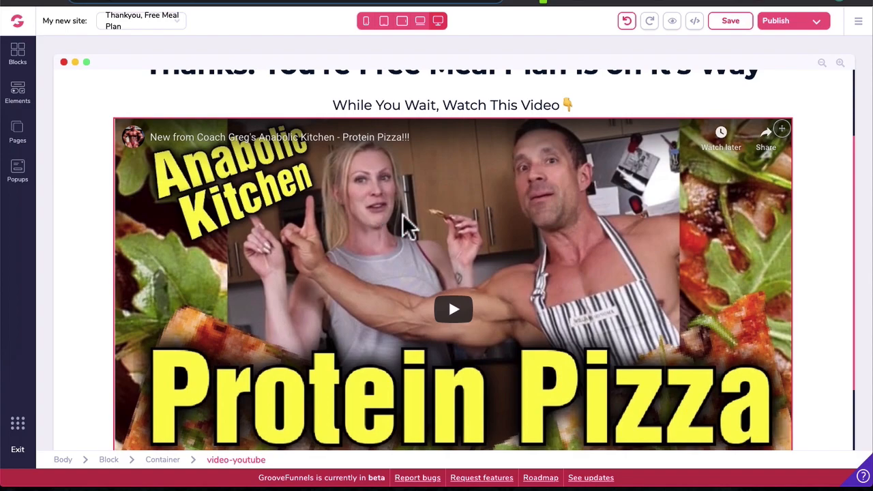
{"action": "left_click", "coordinate": [403, 220]}
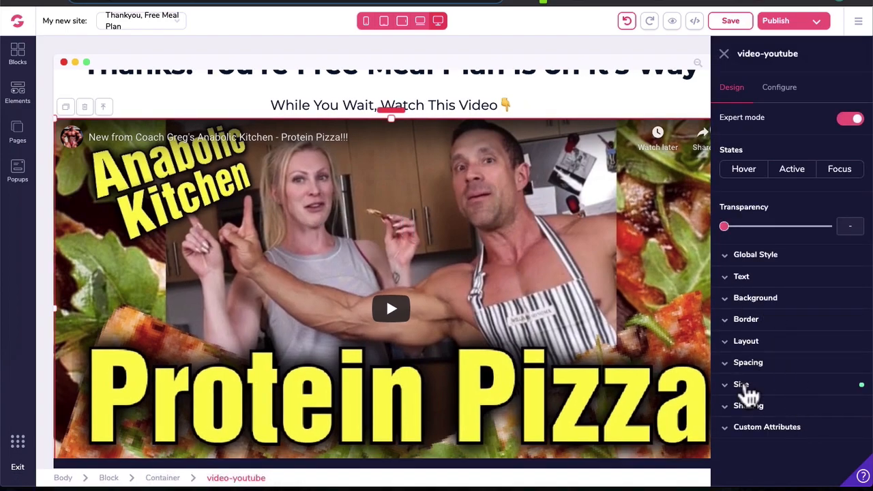
{"action": "left_click", "coordinate": [743, 385]}
{"action": "scroll", "coordinate": [784, 416], "scroll_direction": "down", "scroll_amount": 3}
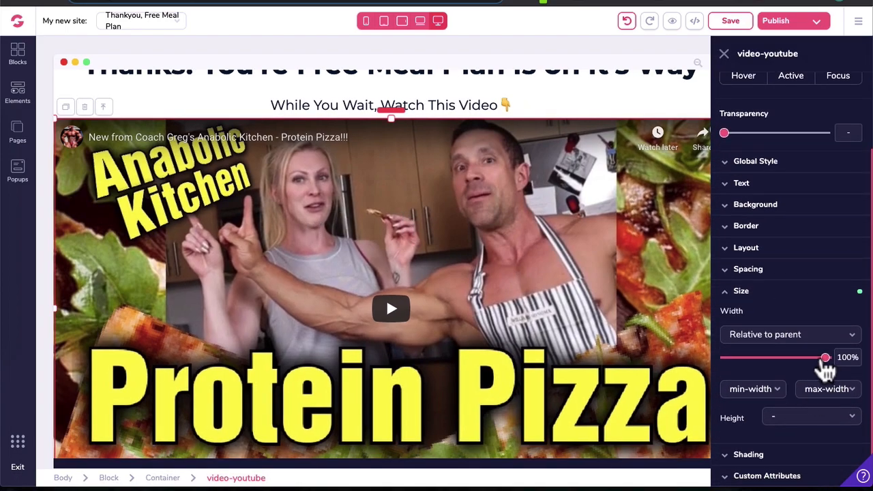
{"action": "left_click_drag", "start_coordinate": [825, 360], "coordinate": [795, 362]}
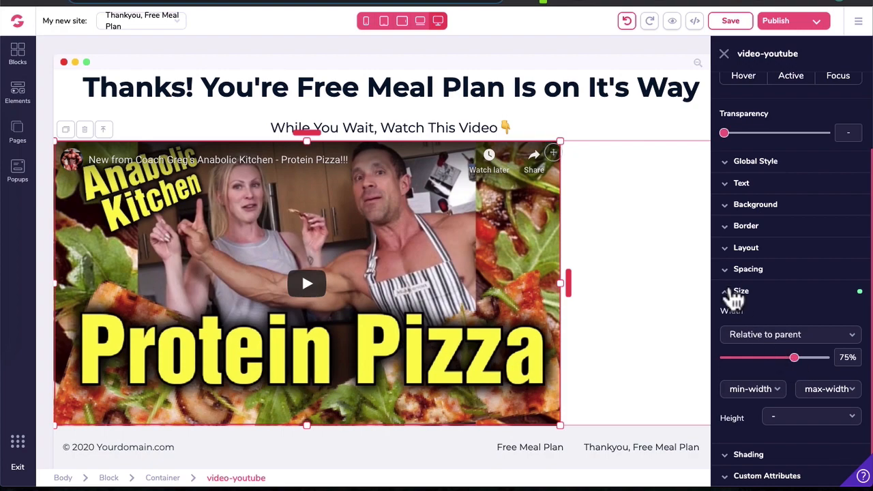
{"action": "left_click", "coordinate": [755, 295]}
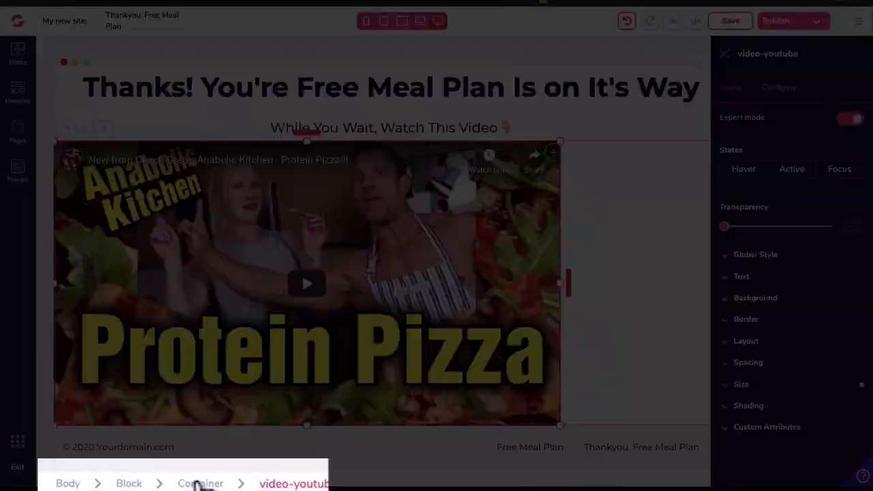
- Center the video horizontally through the primary alignment of its parent container's layout
{"action": "left_click", "coordinate": [164, 478]}
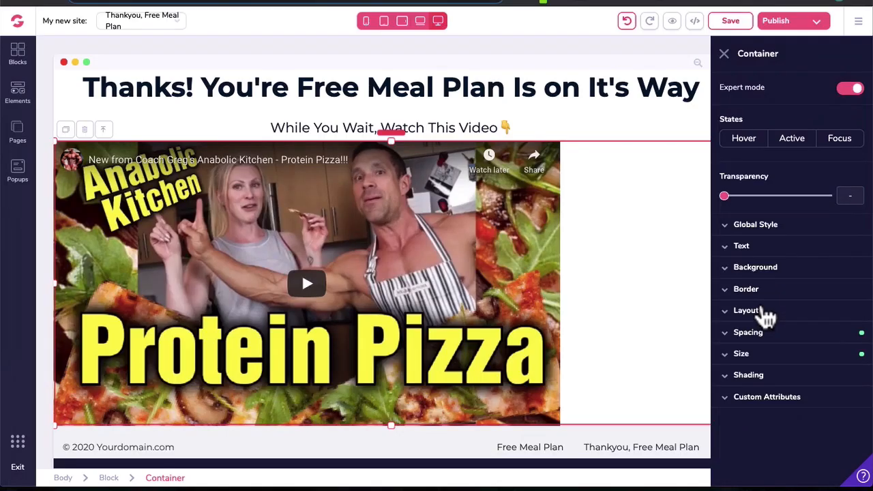
{"action": "left_click", "coordinate": [757, 312]}
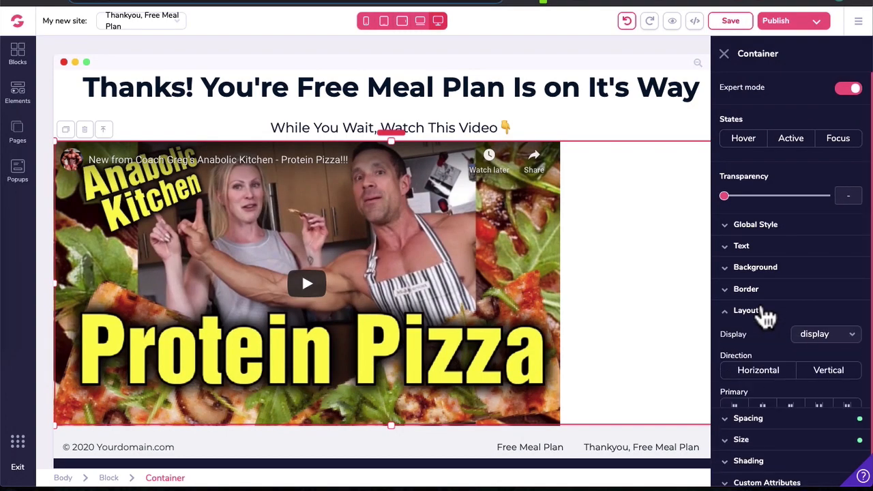
{"action": "left_click", "coordinate": [763, 408]}
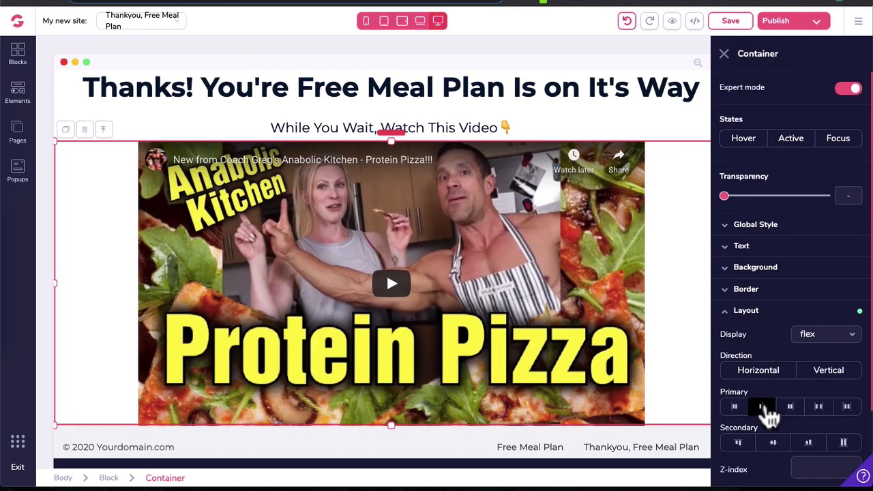
{"action": "key", "text": "Escape"}
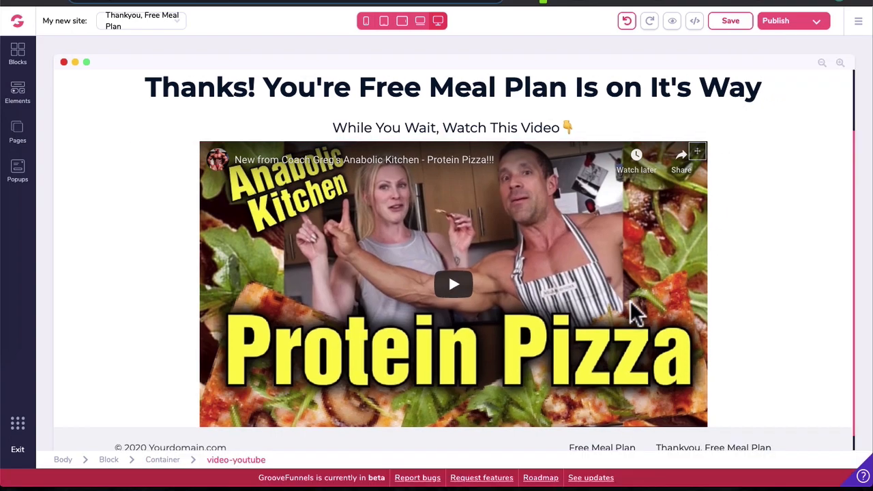
- Add a Button with Icon element directly below the video, above the footer
{"action": "scroll", "coordinate": [634, 312], "scroll_direction": "down", "scroll_amount": 1}
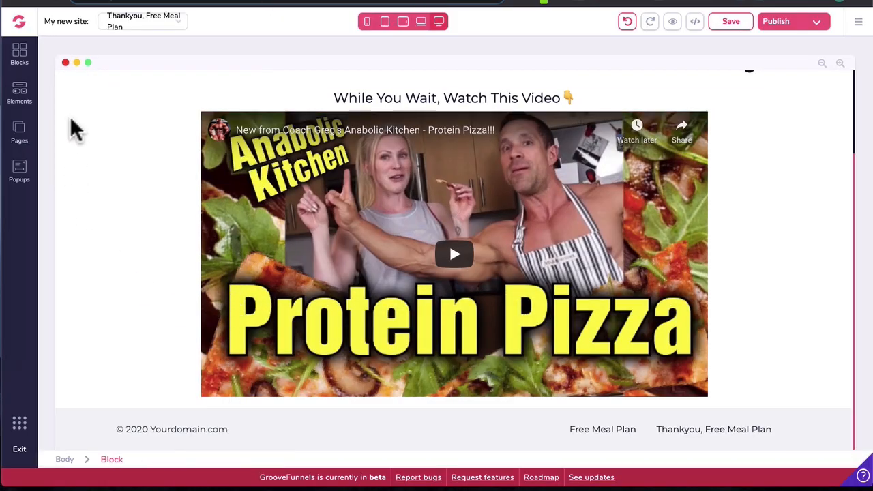
{"action": "left_click", "coordinate": [19, 94]}
{"action": "scroll", "coordinate": [130, 408], "scroll_direction": "down", "scroll_amount": 5}
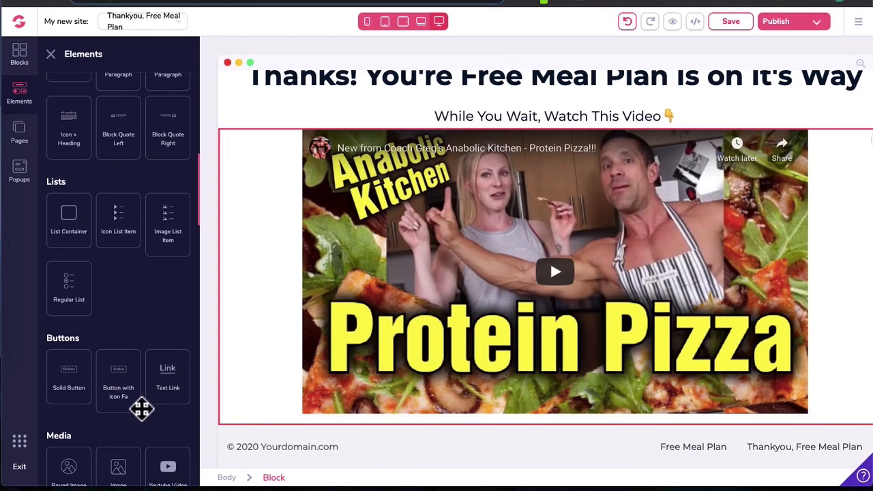
{"action": "scroll", "coordinate": [141, 408], "scroll_direction": "down", "scroll_amount": 5}
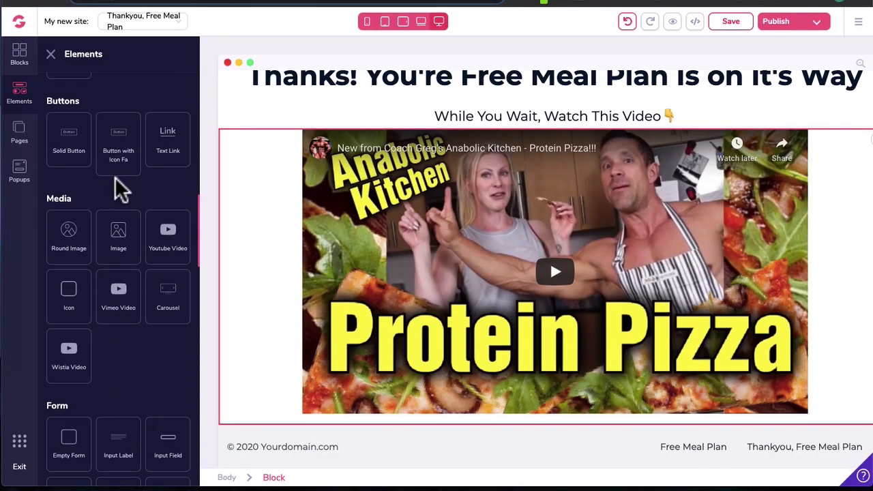
{"action": "left_click_drag", "start_coordinate": [111, 148], "coordinate": [327, 398]}
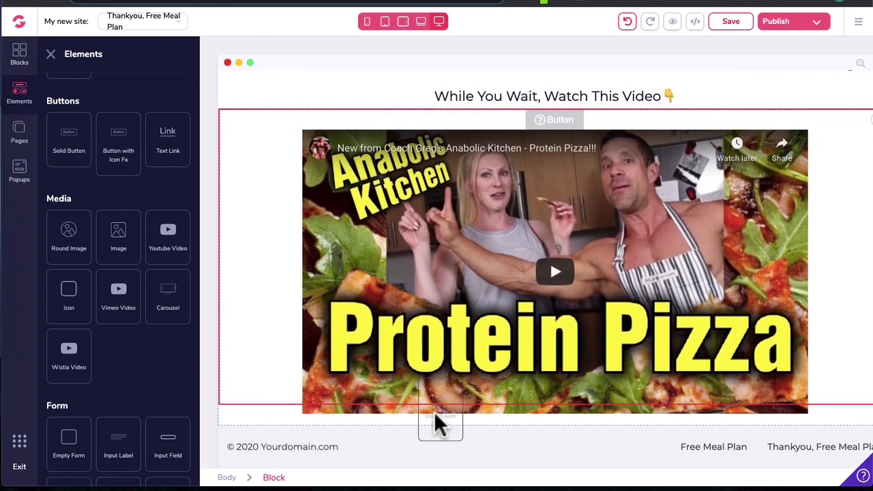
{"action": "left_click_drag", "start_coordinate": [440, 423], "coordinate": [532, 410]}
{"action": "left_click", "coordinate": [51, 54]}
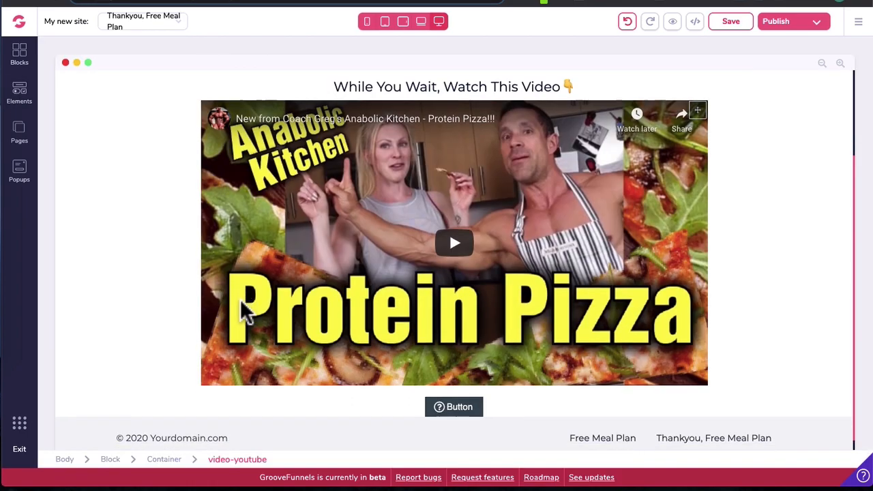
- Change the new button's background color to a medium green shade
{"action": "left_click", "coordinate": [455, 404]}
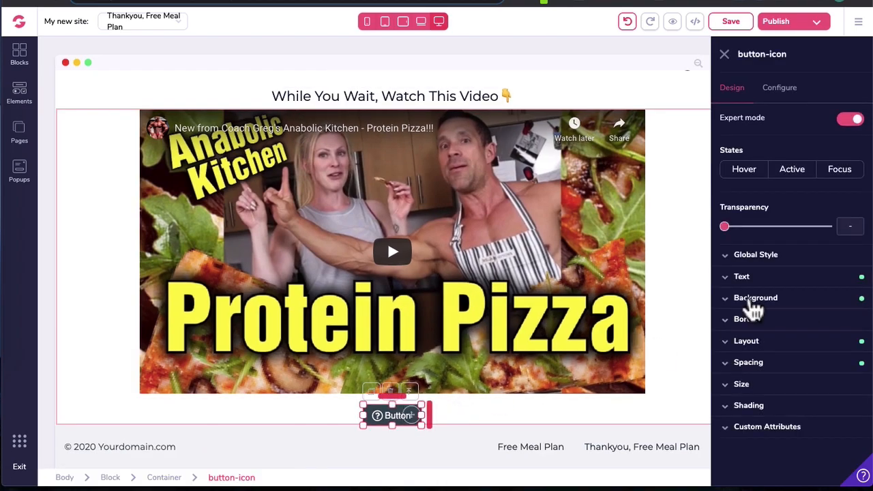
{"action": "left_click", "coordinate": [753, 300]}
{"action": "left_click", "coordinate": [844, 323]}
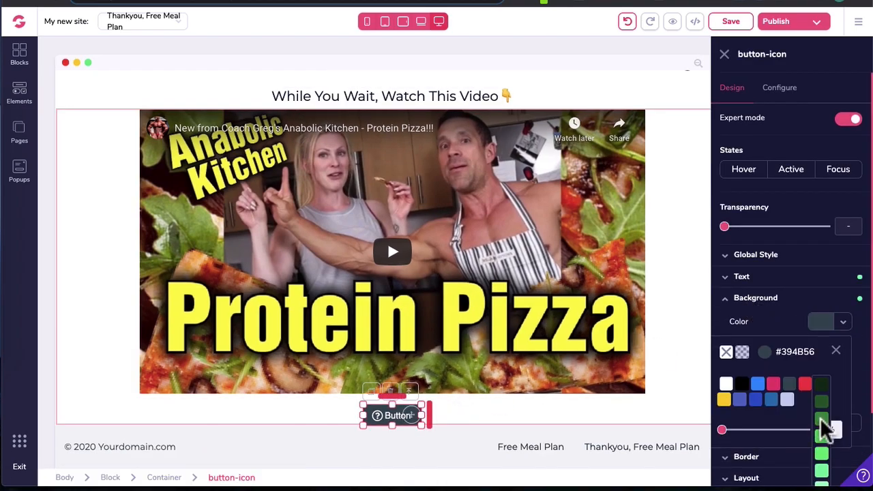
{"action": "left_click", "coordinate": [821, 419]}
- Set the green button's text size to 1.875rem and replace its label with "GET THE ULTIMATE ANABOLIC COOKBOOK"
{"action": "left_click", "coordinate": [764, 281]}
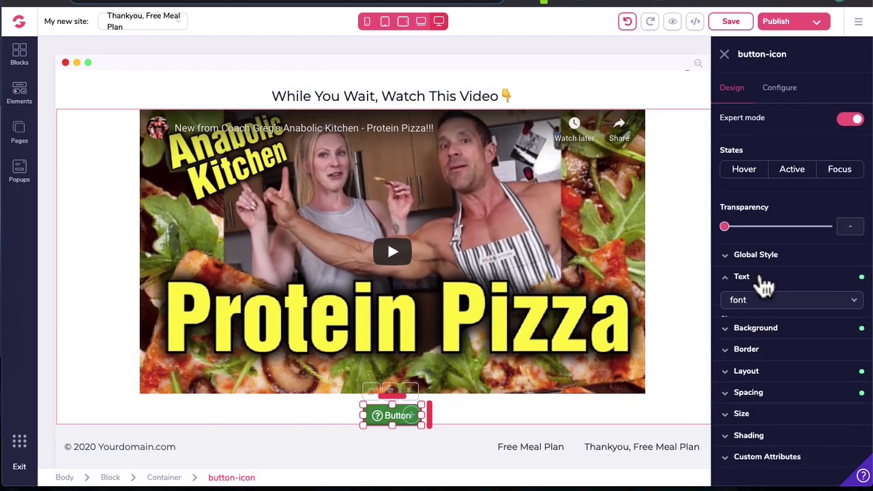
{"action": "left_click_drag", "start_coordinate": [754, 346], "coordinate": [788, 347]}
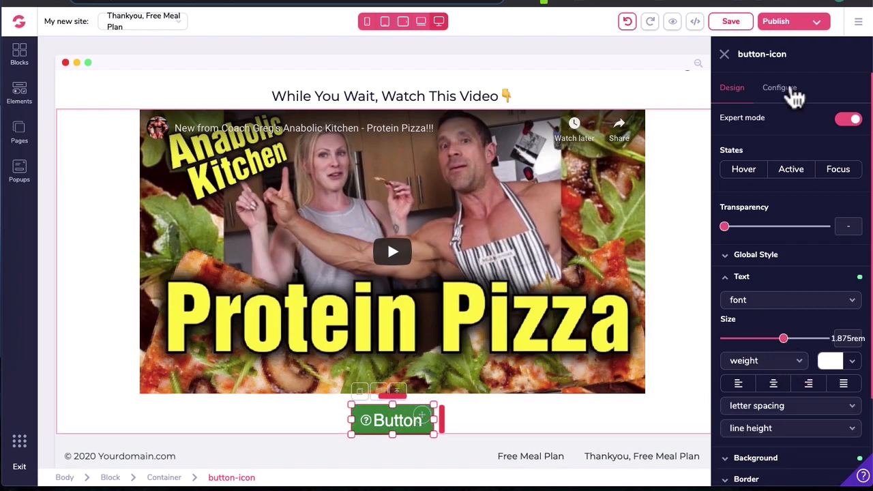
{"action": "left_click", "coordinate": [779, 89]}
{"action": "double_click", "coordinate": [760, 144]}
{"action": "key", "text": "BackSpace"}
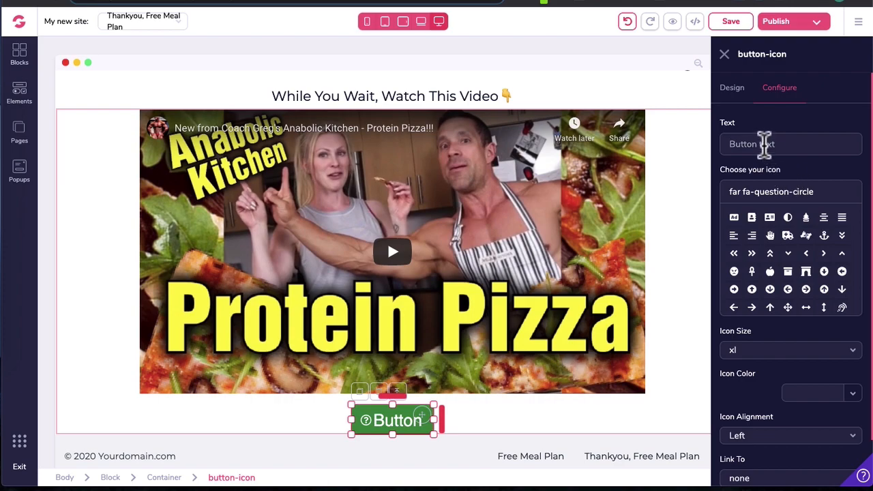
{"action": "key", "text": "ctrl+v"}
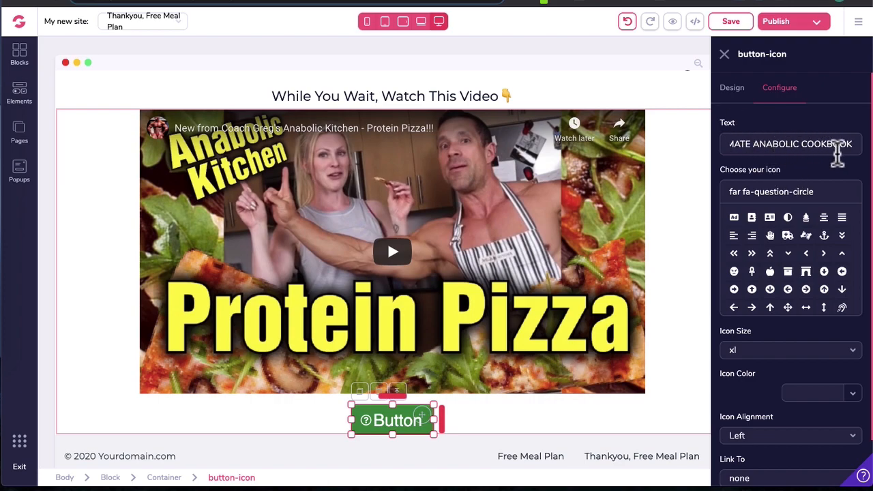
{"action": "left_click", "coordinate": [753, 253]}
{"action": "scroll", "coordinate": [756, 457], "scroll_direction": "down", "scroll_amount": 2}
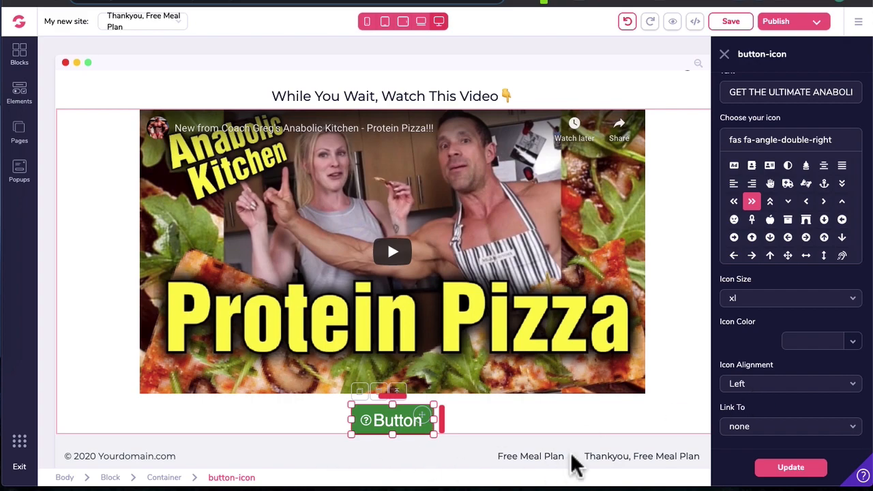
{"action": "left_click", "coordinate": [755, 430]}
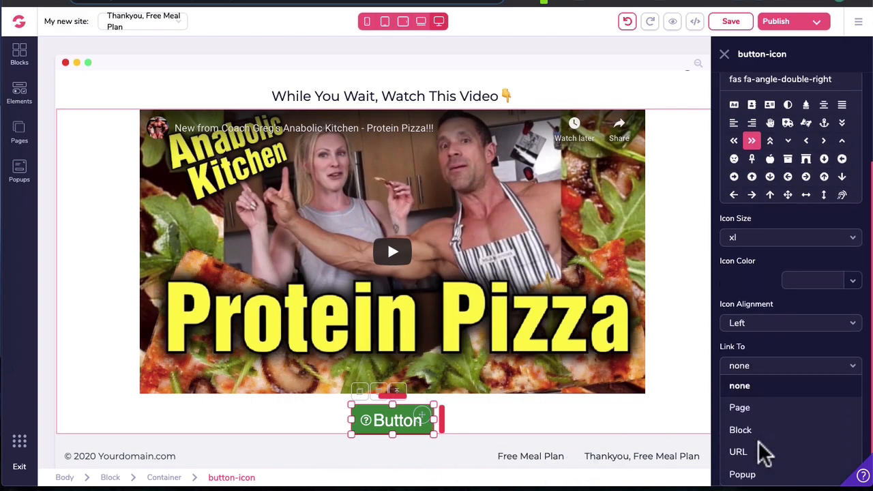
{"action": "left_click", "coordinate": [747, 455]}
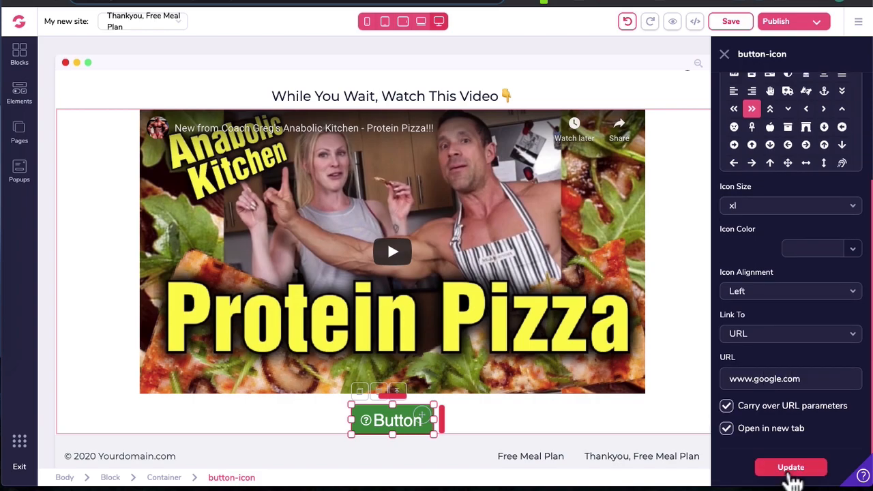
{"action": "left_click", "coordinate": [790, 474]}
- Set the bottom padding of the container holding the video and button to 16rem
{"action": "scroll", "coordinate": [473, 400], "scroll_direction": "down", "scroll_amount": 1}
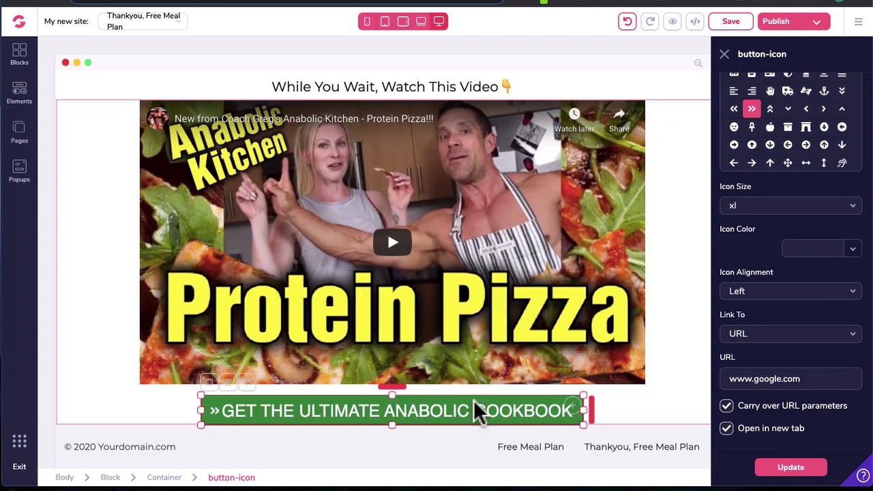
{"action": "left_click", "coordinate": [629, 416]}
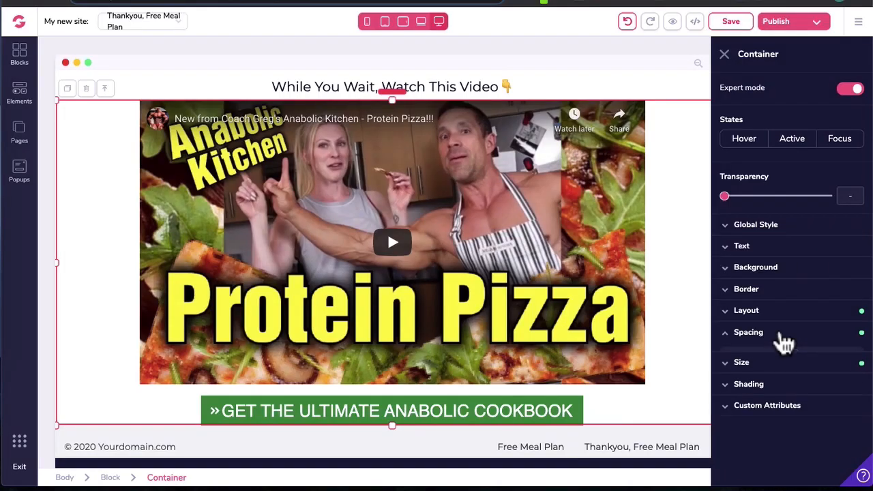
{"action": "left_click", "coordinate": [778, 332]}
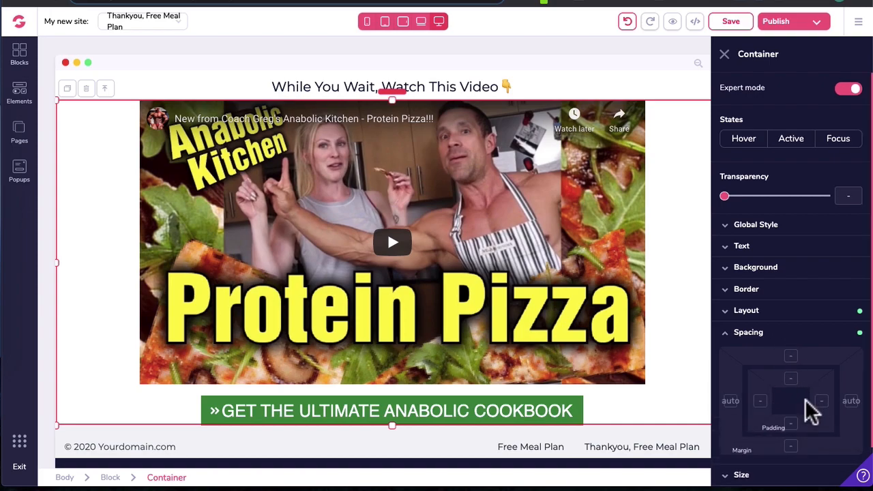
{"action": "scroll", "coordinate": [809, 409], "scroll_direction": "down", "scroll_amount": 1}
{"action": "left_click_drag", "start_coordinate": [727, 429], "coordinate": [840, 434]}
{"action": "scroll", "coordinate": [402, 416], "scroll_direction": "down", "scroll_amount": 3}
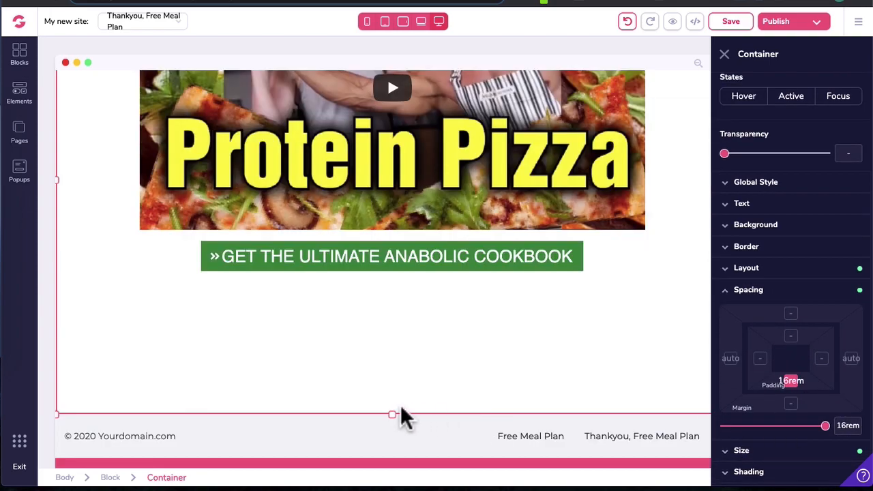
- Reduce the blank space between the cookbook button and the footer, and save the page
{"action": "scroll", "coordinate": [482, 382], "scroll_direction": "up", "scroll_amount": 5}
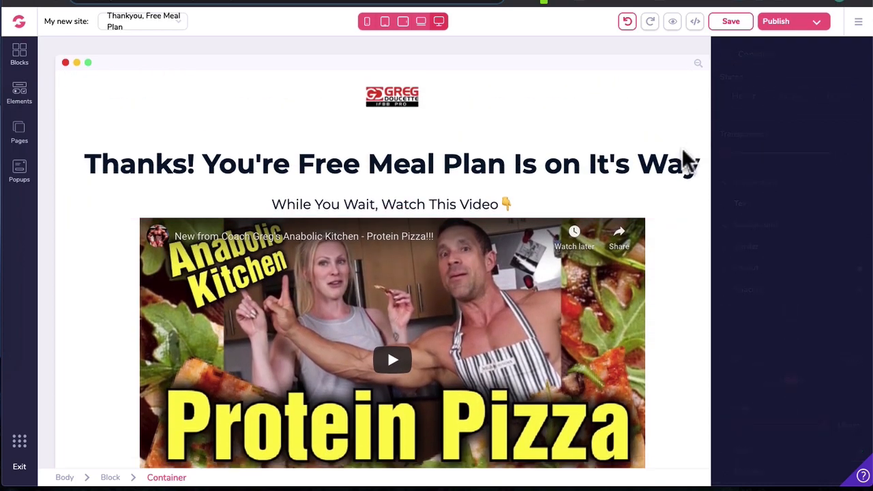
{"action": "left_click", "coordinate": [651, 235]}
{"action": "scroll", "coordinate": [651, 234], "scroll_direction": "down", "scroll_amount": 5}
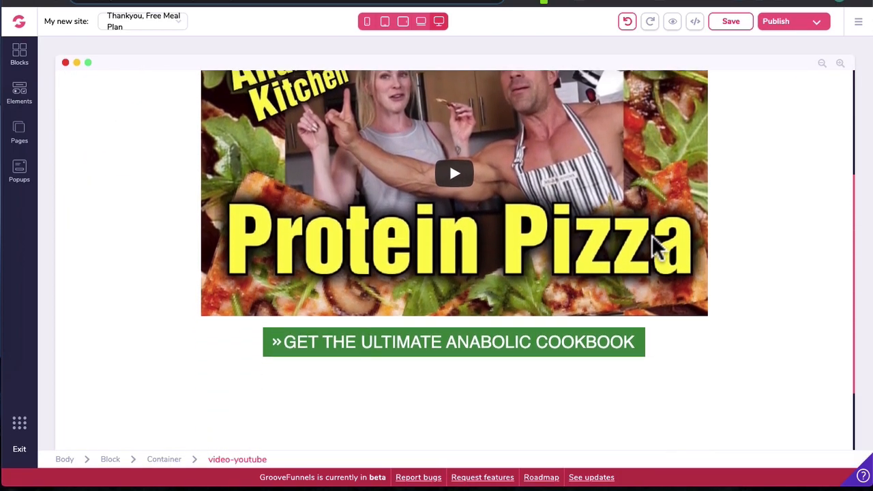
{"action": "scroll", "coordinate": [651, 234], "scroll_direction": "up", "scroll_amount": 5}
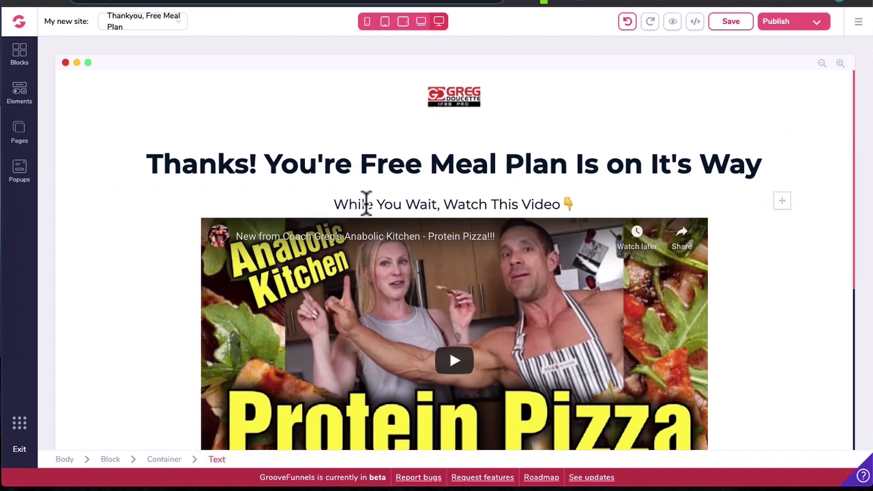
{"action": "scroll", "coordinate": [463, 206], "scroll_direction": "down", "scroll_amount": 3}
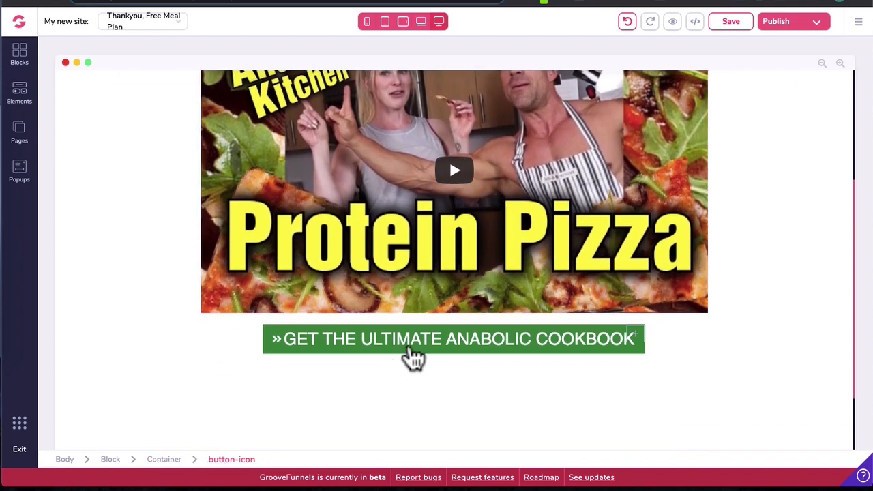
{"action": "left_click", "coordinate": [413, 356]}
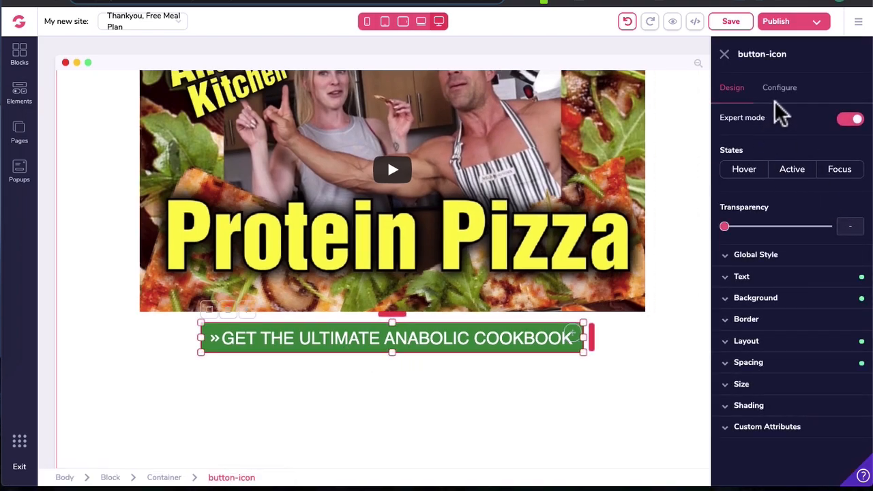
{"action": "left_click", "coordinate": [730, 21]}
{"action": "left_click", "coordinate": [728, 402]}
{"action": "left_click", "coordinate": [713, 446]}
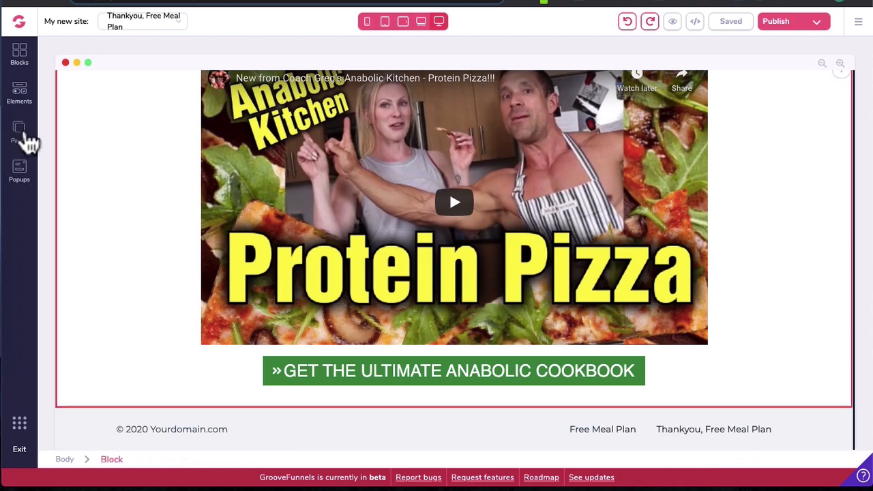
- Move the "Thankyou, Free Meal Plan" page from the primary navigation to the hidden pages
{"action": "left_click", "coordinate": [25, 140]}
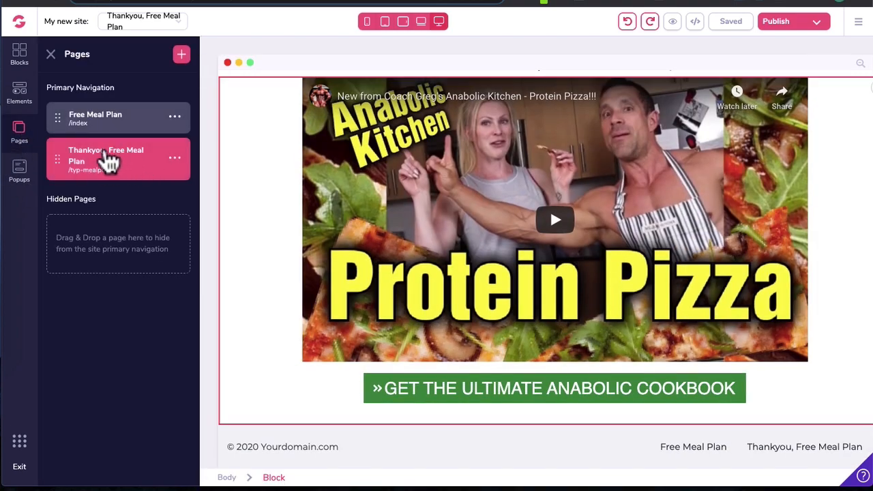
{"action": "left_click_drag", "start_coordinate": [109, 159], "coordinate": [73, 250]}
{"action": "left_click", "coordinate": [51, 56]}
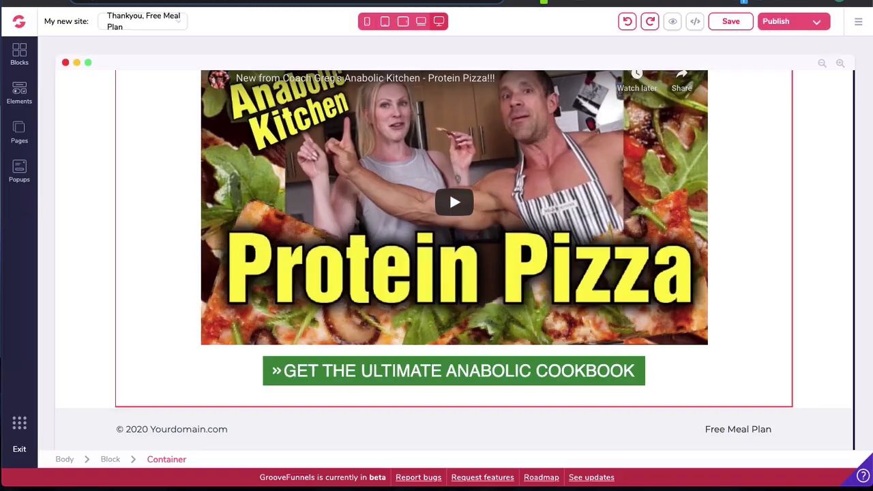
- Create a new blank page and add a wireframe Content block with a heading and three paragraphs
{"action": "left_click", "coordinate": [23, 138]}
{"action": "left_click", "coordinate": [95, 137]}
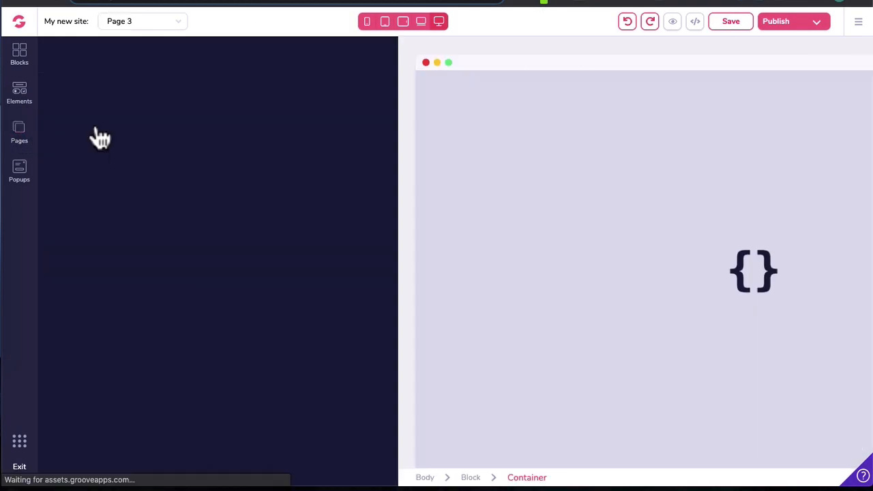
{"action": "left_click", "coordinate": [146, 96]}
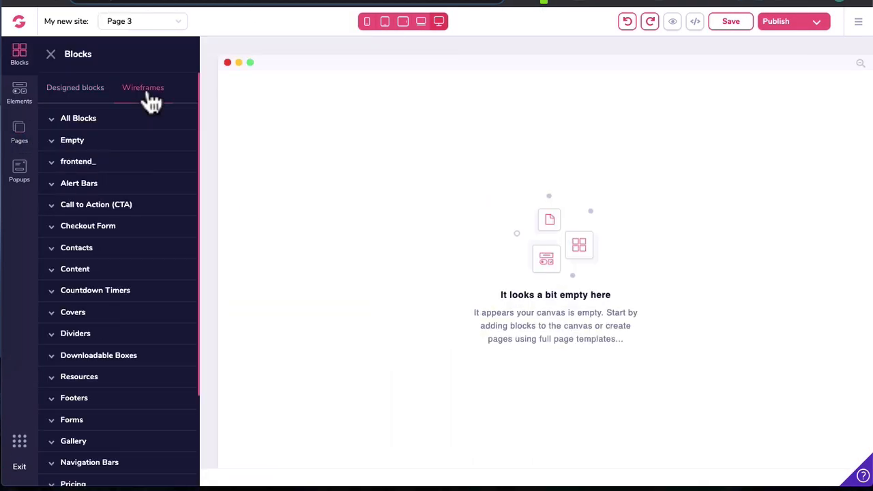
{"action": "left_click", "coordinate": [75, 268]}
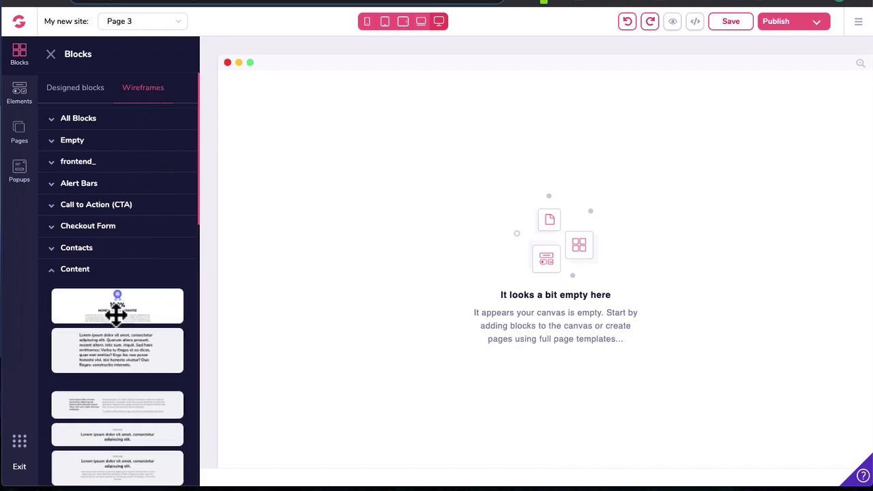
{"action": "scroll", "coordinate": [117, 311], "scroll_direction": "down", "scroll_amount": 2}
{"action": "left_click_drag", "start_coordinate": [122, 296], "coordinate": [412, 238]}
{"action": "left_click", "coordinate": [51, 53]}
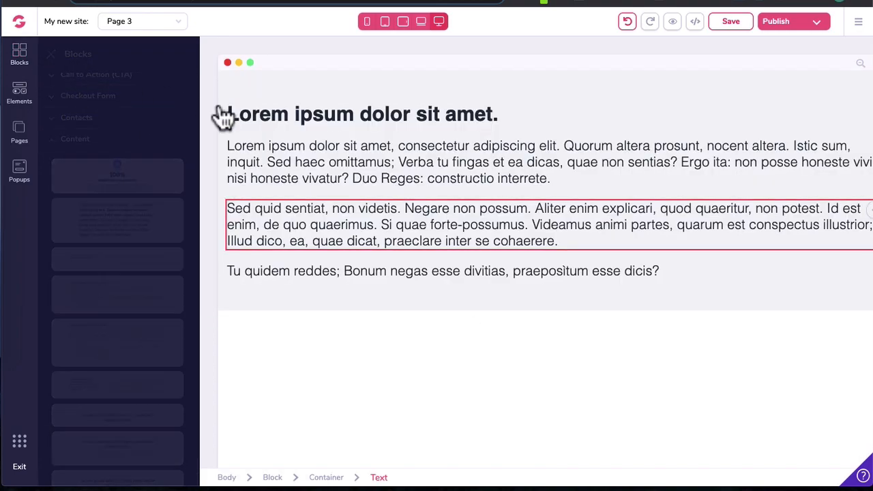
- Replace the content block's placeholder heading with "Privacy"
{"action": "double_click", "coordinate": [203, 116]}
{"action": "left_click", "coordinate": [203, 116]}
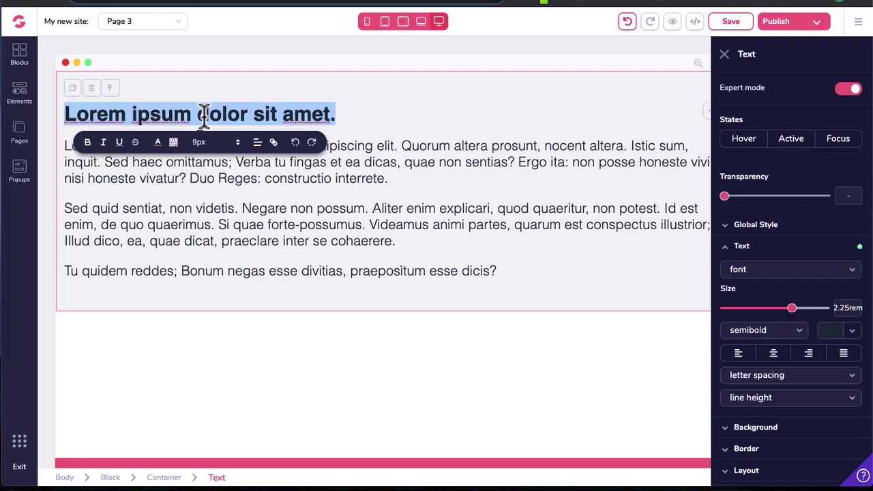
{"action": "type", "text": "Privacy"}
{"action": "left_click", "coordinate": [184, 171]}
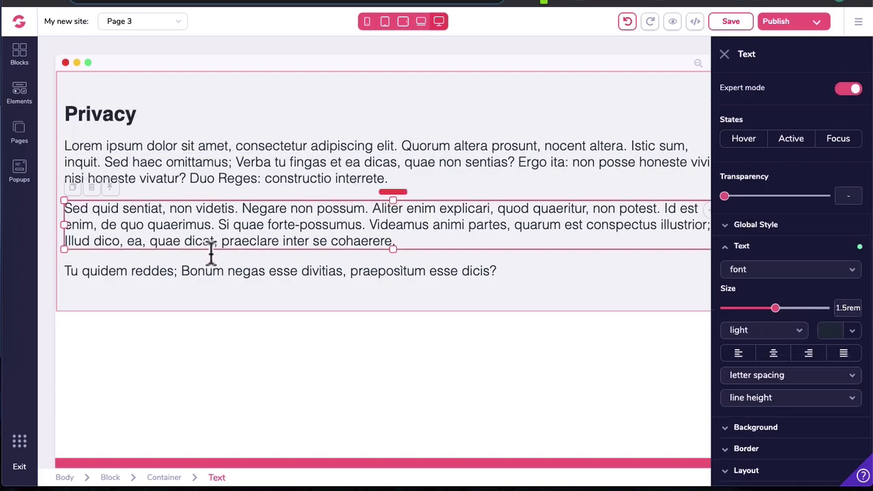
- In the new page's settings, set the page name to "Privacy", the URL to "privacy" and the title to "Privacy"
{"action": "left_click", "coordinate": [19, 132]}
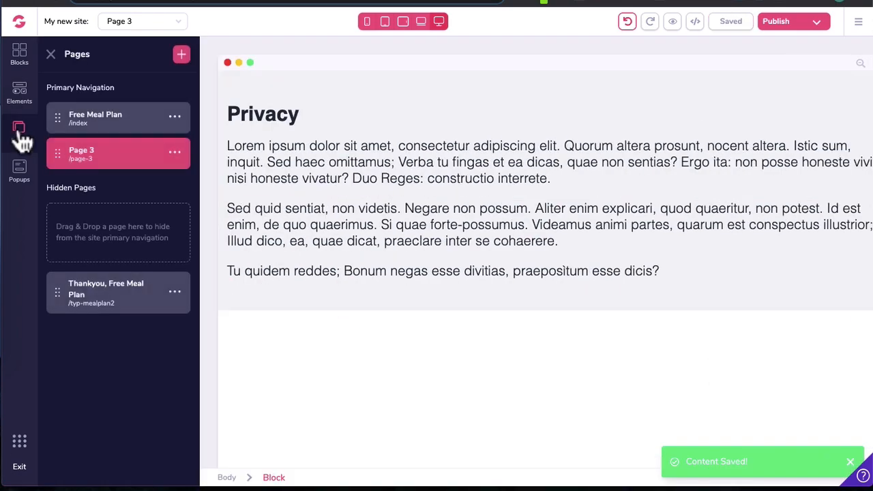
{"action": "left_click", "coordinate": [178, 157]}
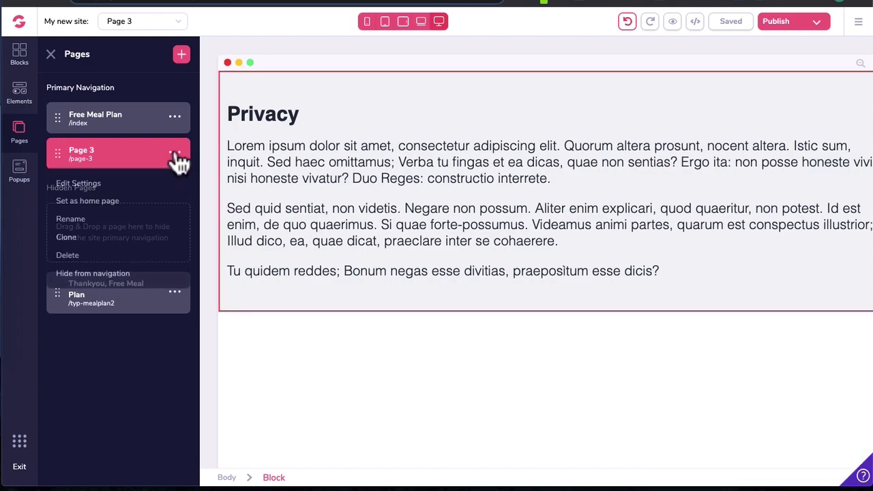
{"action": "left_click", "coordinate": [82, 185]}
{"action": "double_click", "coordinate": [102, 108]}
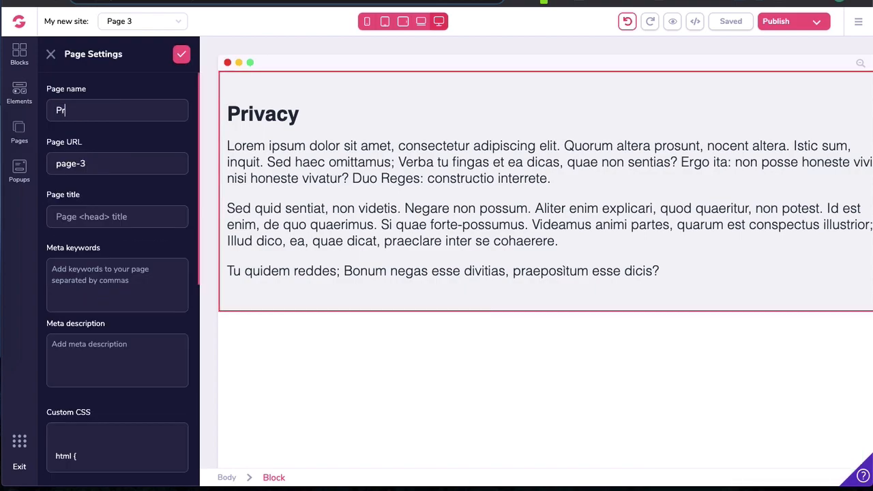
{"action": "type", "text": "Praivacy"}
{"action": "key", "text": "Tab"}
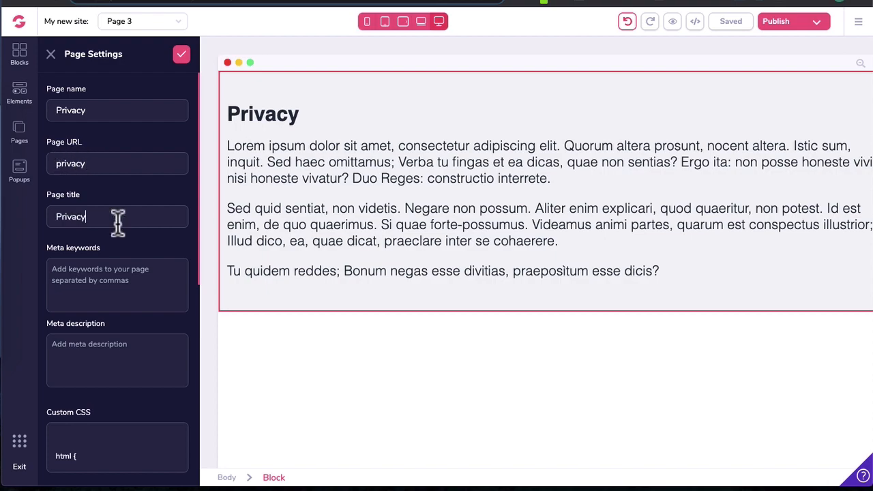
{"action": "left_click", "coordinate": [181, 54]}
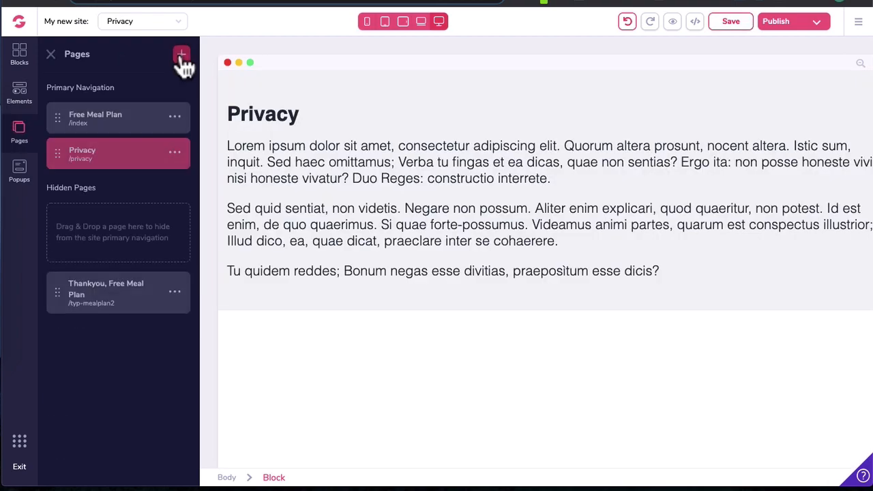
- Clone the Privacy page and replace the copy's heading with "Terms of Services"
{"action": "left_click", "coordinate": [176, 154]}
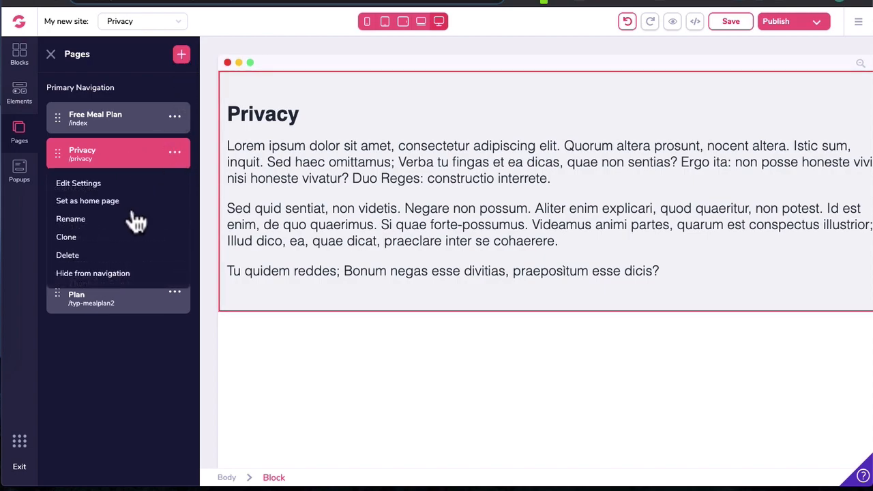
{"action": "left_click", "coordinate": [79, 242]}
{"action": "double_click", "coordinate": [185, 113]}
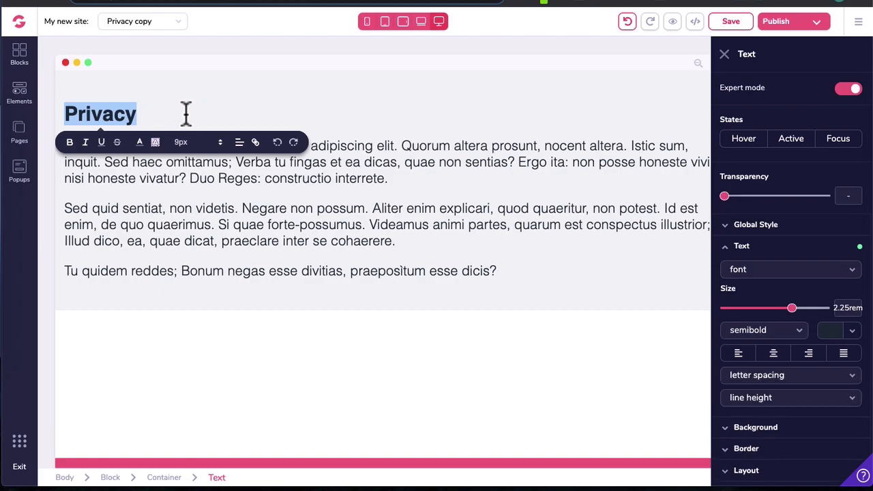
{"action": "type", "text": "Terms of"}
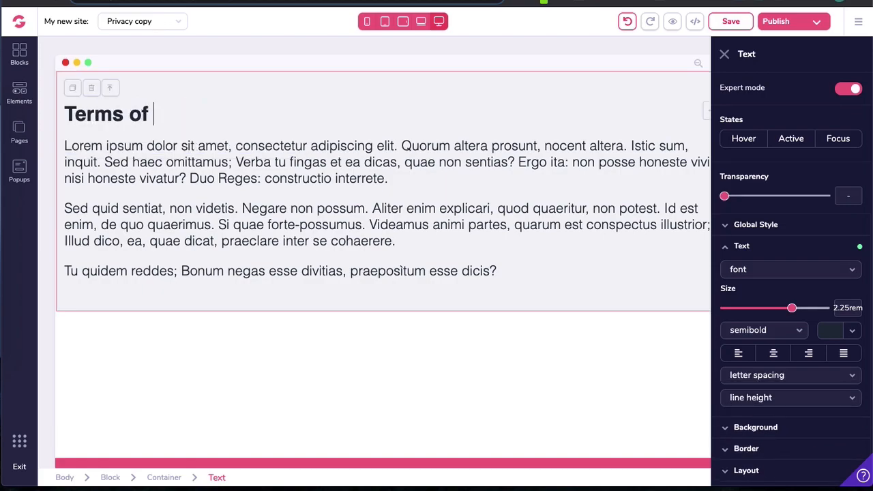
{"action": "type", "text": " Servi"}
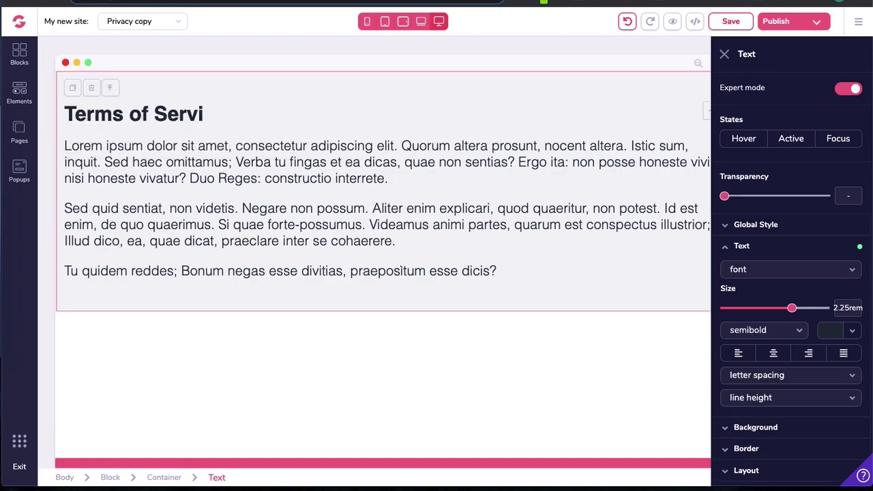
{"action": "type", "text": "ces"}
- In the copied Privacy page's settings, set the page name to "Terms of Services" and the URL to "tos"
{"action": "left_click", "coordinate": [19, 133]}
{"action": "left_click", "coordinate": [175, 188]}
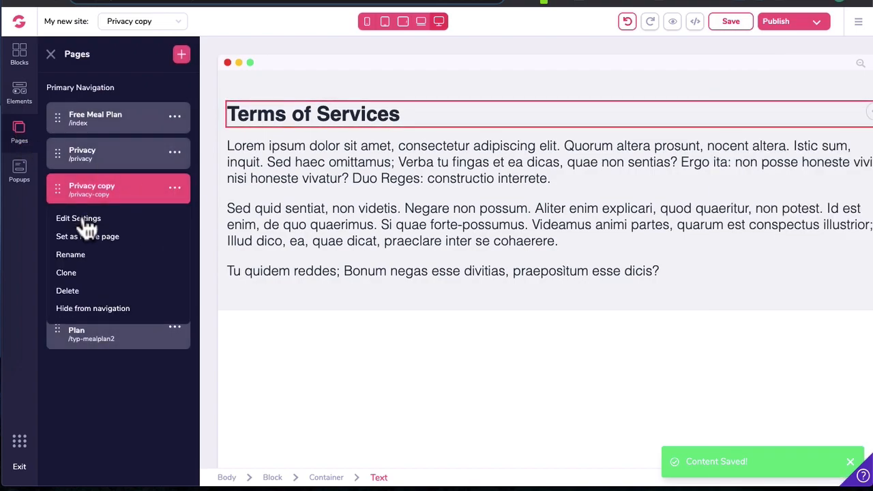
{"action": "left_click", "coordinate": [80, 219]}
{"action": "triple_click", "coordinate": [113, 110]}
{"action": "type", "text": "Terms of Services"}
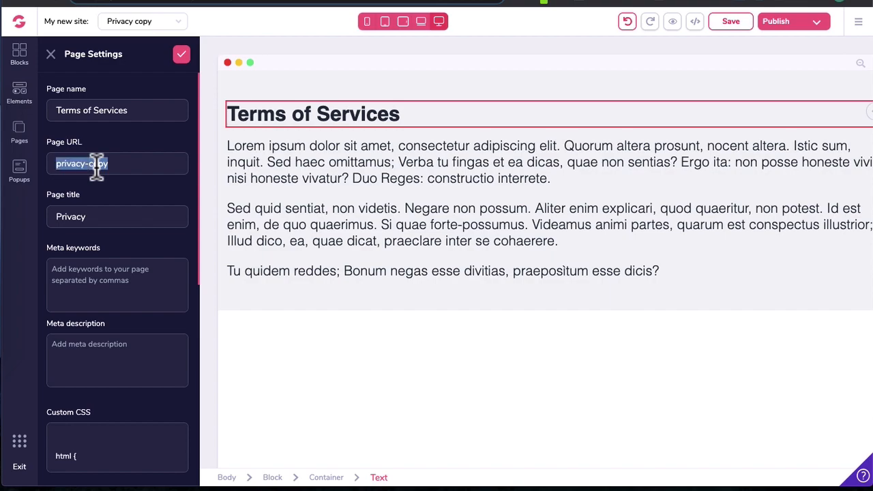
{"action": "type", "text": "tos"}
{"action": "left_click", "coordinate": [181, 55]}
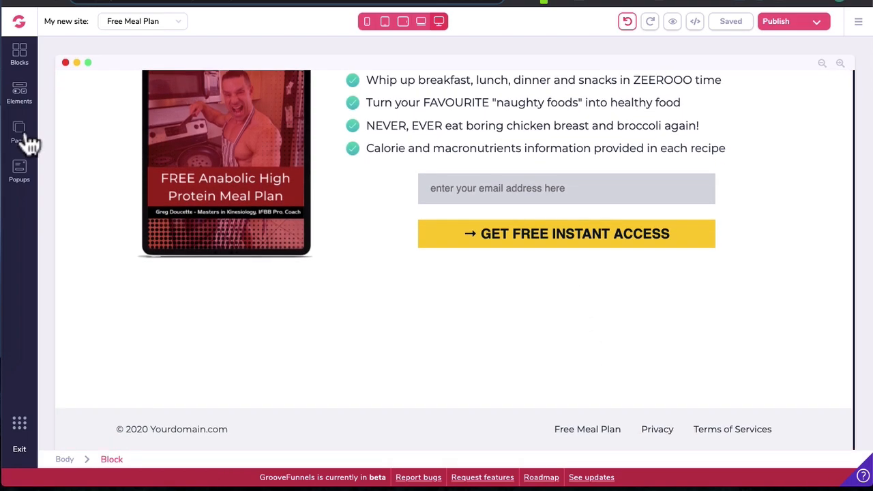
- Move the Free Meal Plan page out of the primary navigation and check the footer links
{"action": "left_click", "coordinate": [21, 135]}
{"action": "left_click_drag", "start_coordinate": [113, 126], "coordinate": [85, 306]}
{"action": "left_click", "coordinate": [50, 54]}
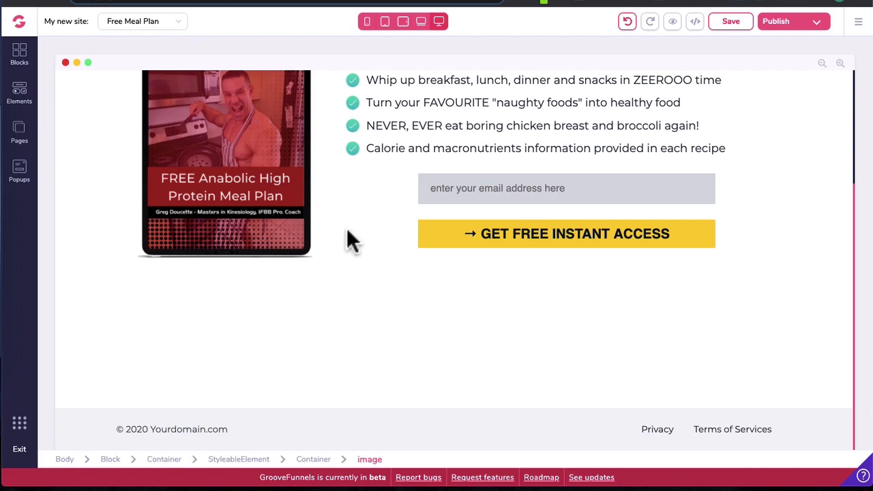
{"action": "scroll", "coordinate": [352, 234], "scroll_direction": "up", "scroll_amount": 3}
{"action": "scroll", "coordinate": [352, 234], "scroll_direction": "down", "scroll_amount": 3}
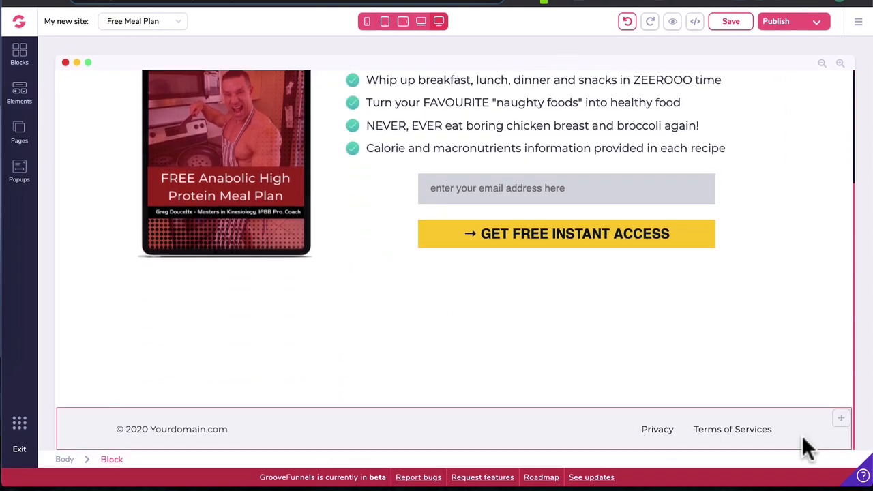
- Set the opt-in form's thank-you redirect to the page "Thankyou, Free Meal Plan" and update the form's configuration
{"action": "scroll", "coordinate": [166, 409], "scroll_direction": "up", "scroll_amount": 2}
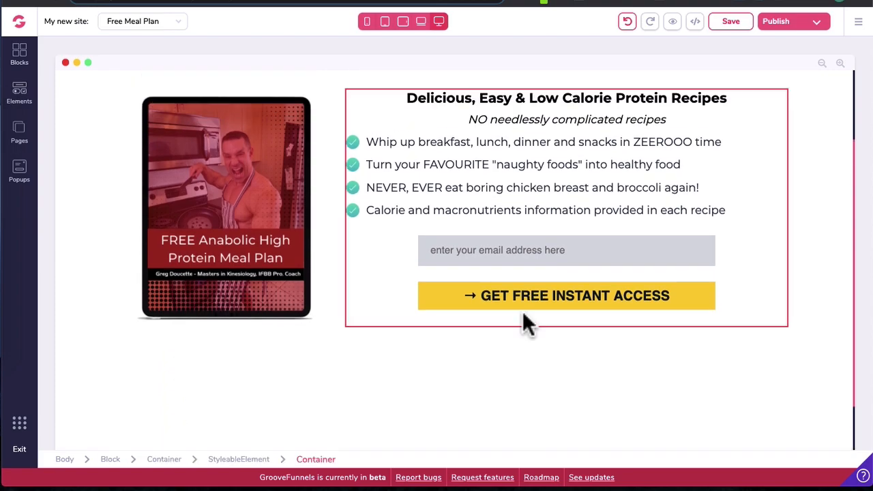
{"action": "left_click", "coordinate": [546, 275]}
{"action": "mouse_move", "coordinate": [409, 483]}
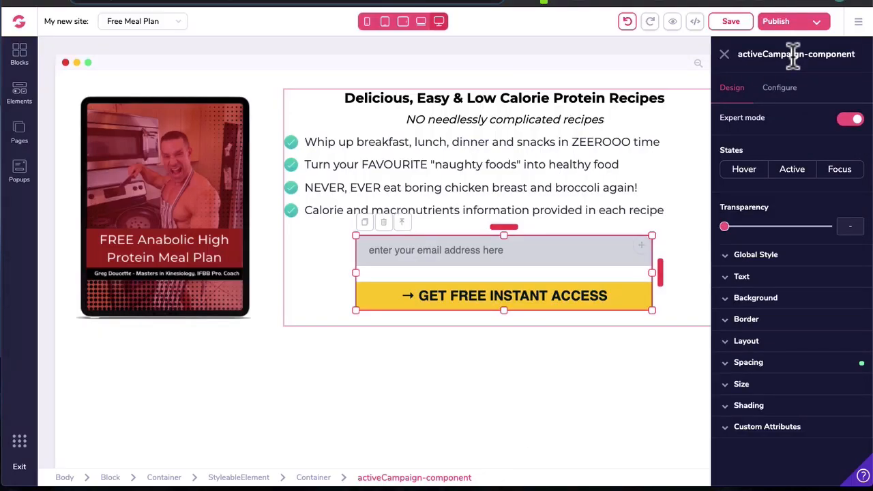
{"action": "left_click", "coordinate": [783, 90]}
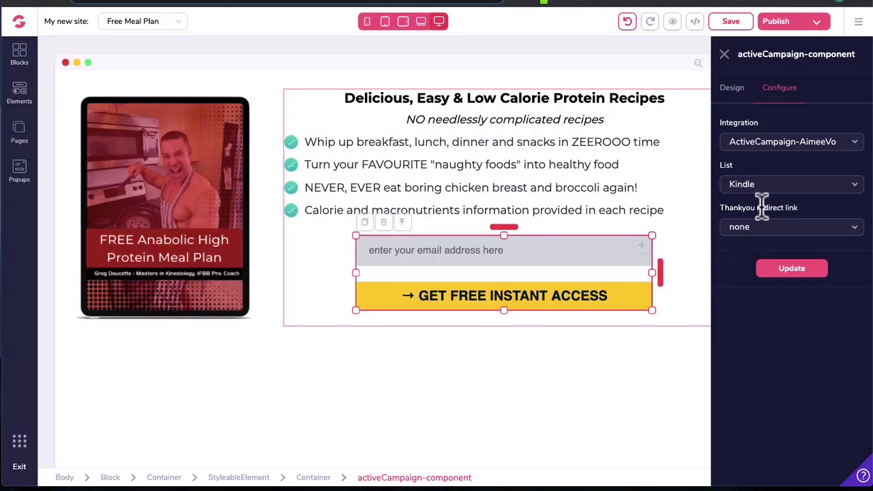
{"action": "left_click", "coordinate": [789, 230]}
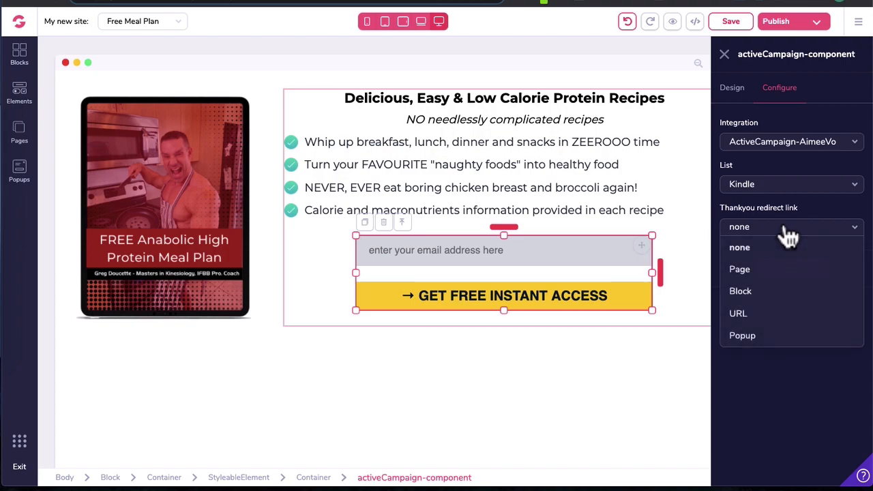
{"action": "left_click", "coordinate": [747, 266]}
{"action": "left_click", "coordinate": [776, 273]}
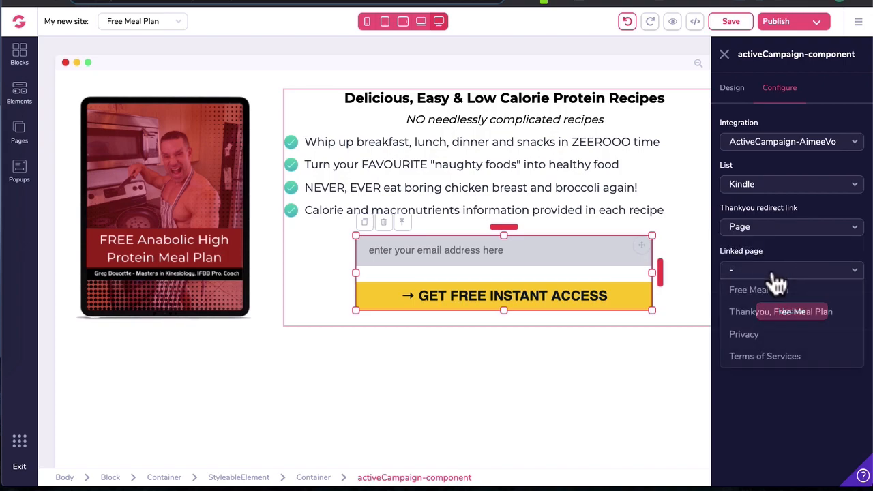
{"action": "left_click", "coordinate": [766, 311]}
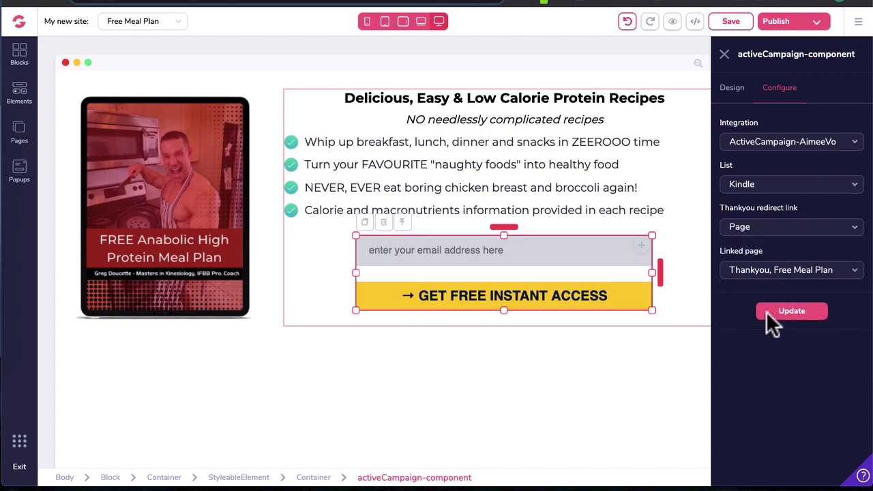
{"action": "left_click", "coordinate": [794, 313]}
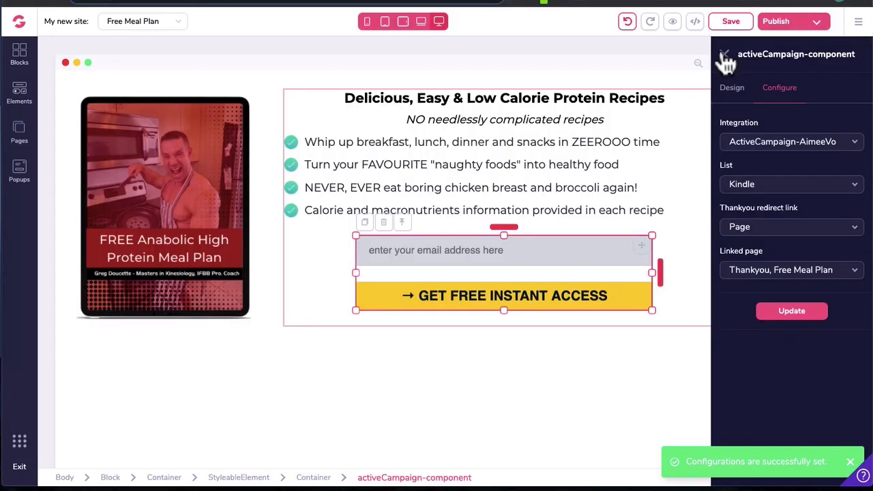
{"action": "left_click", "coordinate": [724, 54]}
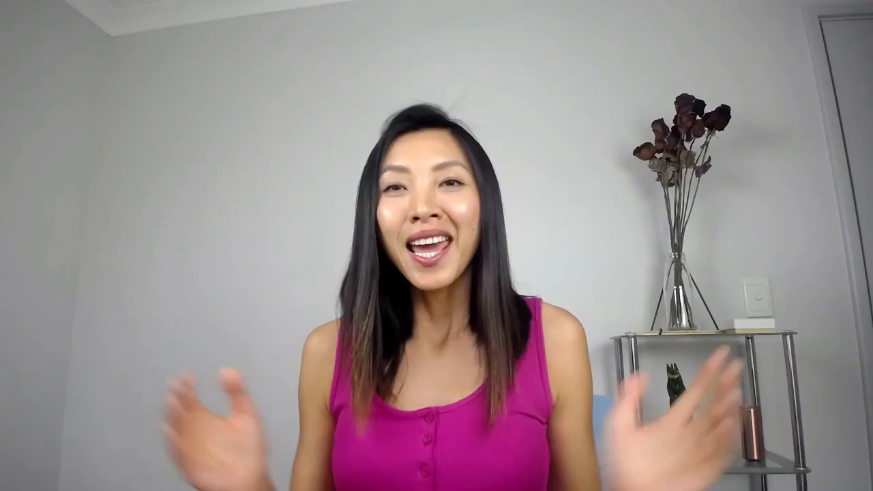